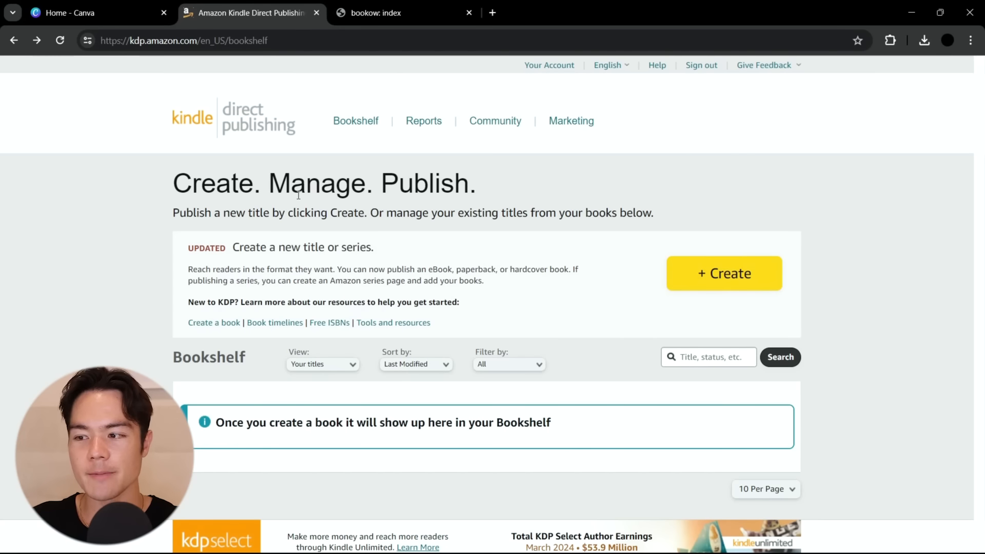
# Open the Set Trim Size, Bleed, and Margins topic under Format Your Paperback in the KDP help
pyautogui.click(654, 67)
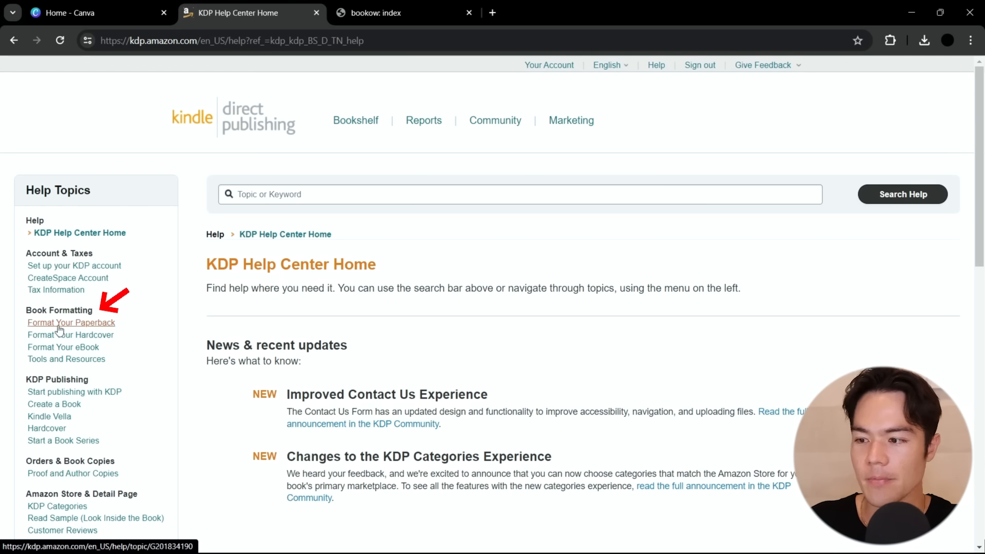
pyautogui.click(34, 323)
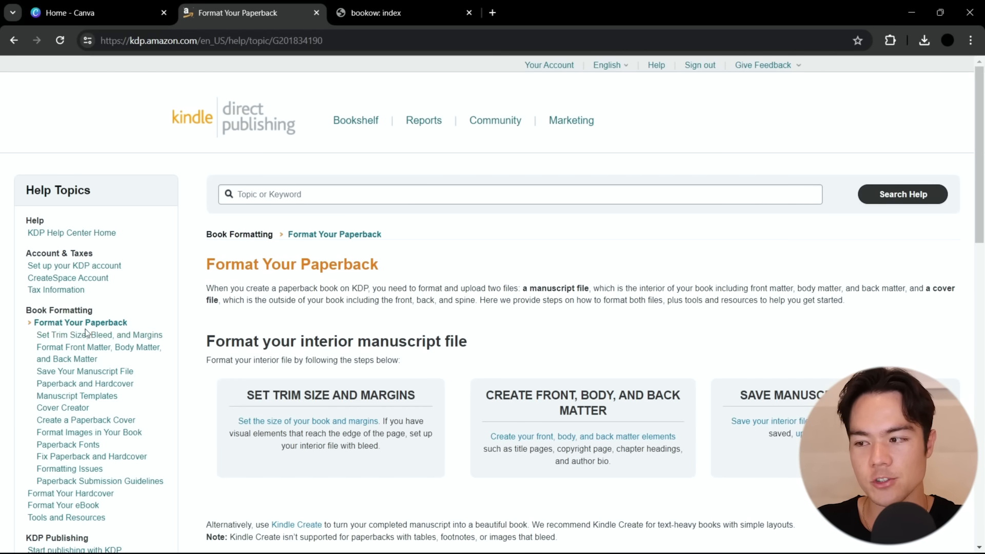
pyautogui.click(46, 339)
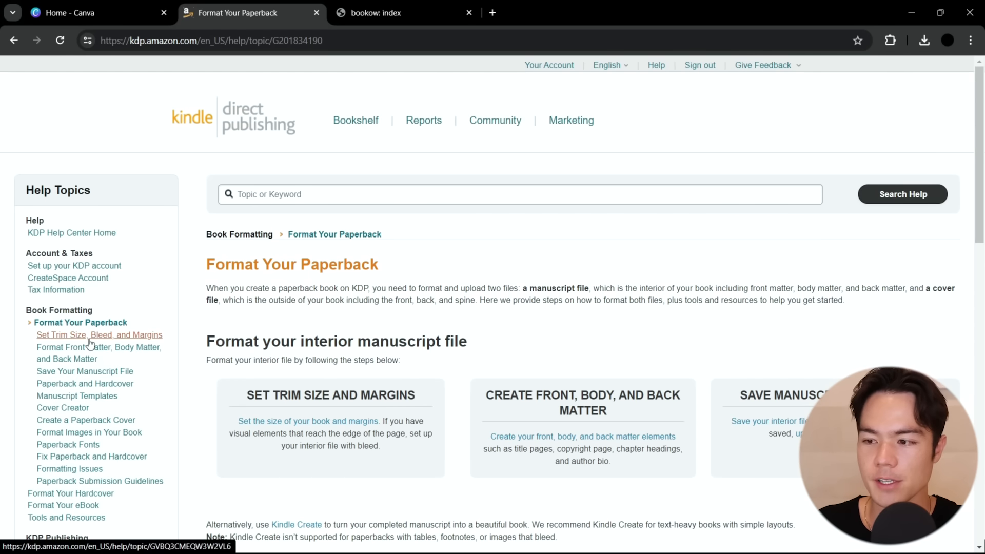
# Read the Trim Size section, focusing on which book measurements count as large trim sizes
pyautogui.scroll(-7, 641, 248)
pyautogui.scroll(-13, 640, 252)
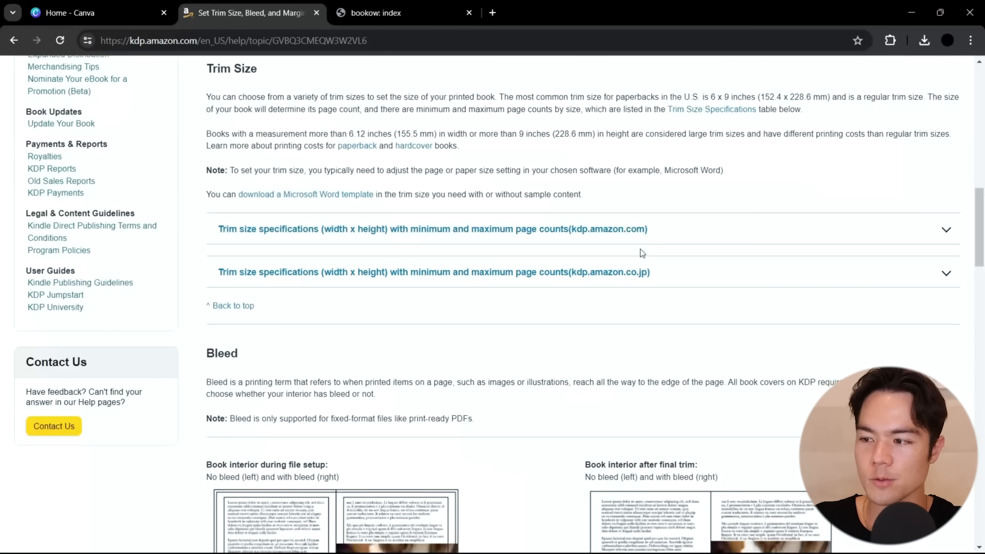
pyautogui.moveTo(206, 133); pyautogui.dragTo(575, 132)
pyautogui.click(594, 169)
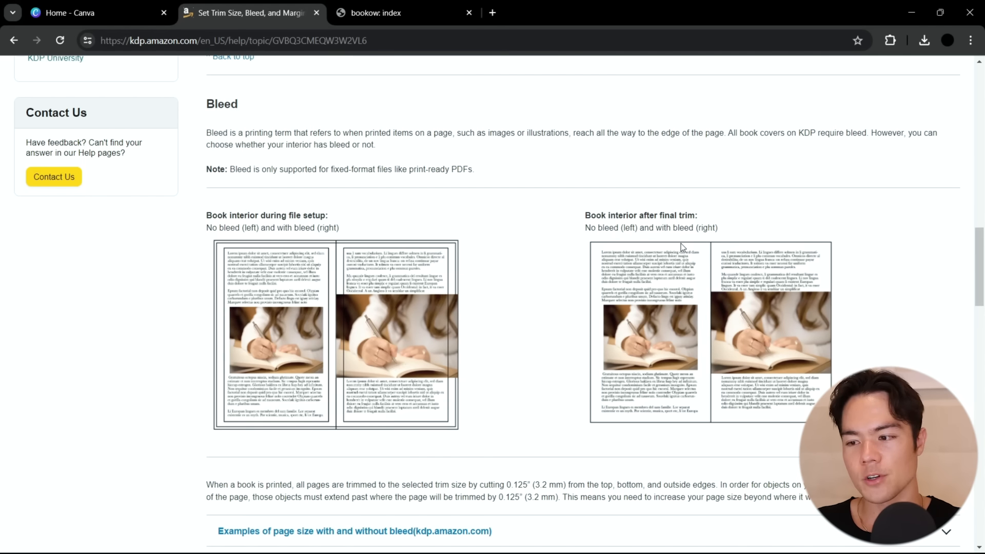
# Expand the kdp.amazon.com page size examples and check the with-bleed dimensions for an 8.5" x 8.5" book
pyautogui.scroll(-4, 682, 246)
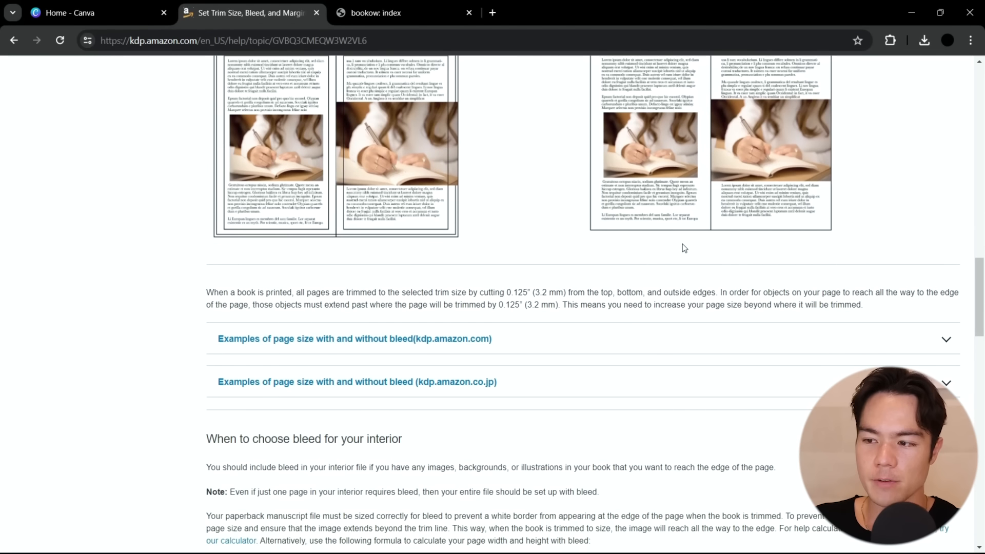
pyautogui.click(662, 349)
pyautogui.scroll(-4, 664, 349)
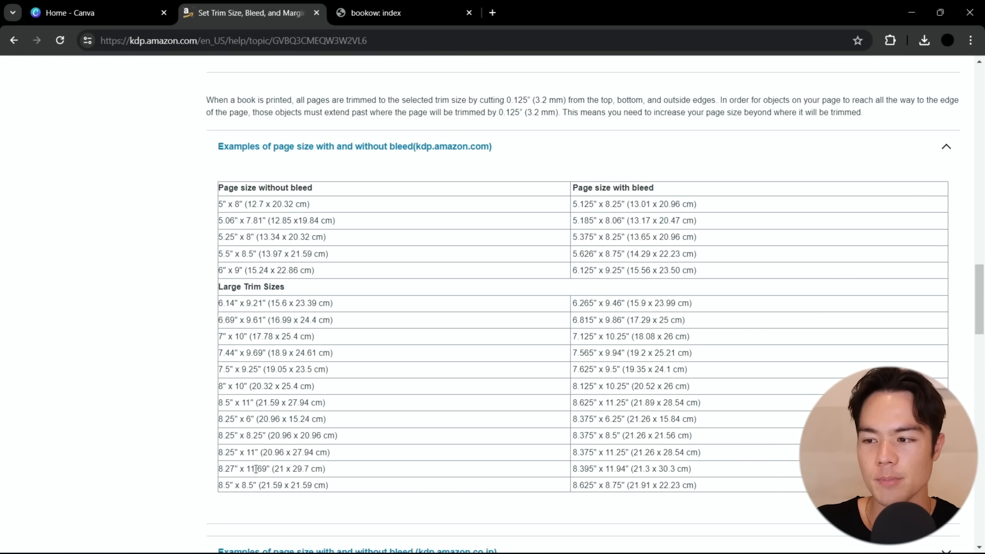
pyautogui.moveTo(220, 487); pyautogui.dragTo(260, 486)
pyautogui.click(585, 488)
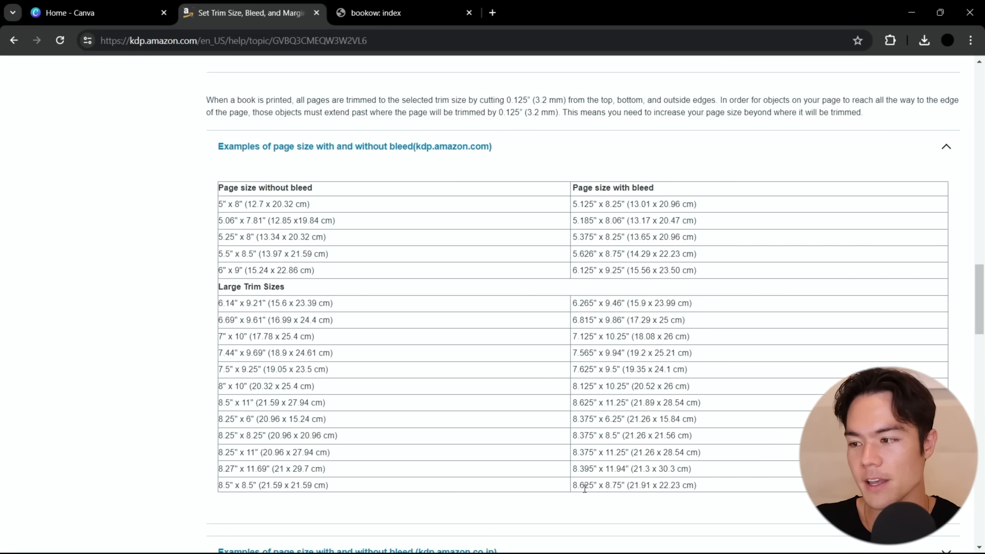
pyautogui.moveTo(575, 487); pyautogui.dragTo(623, 483)
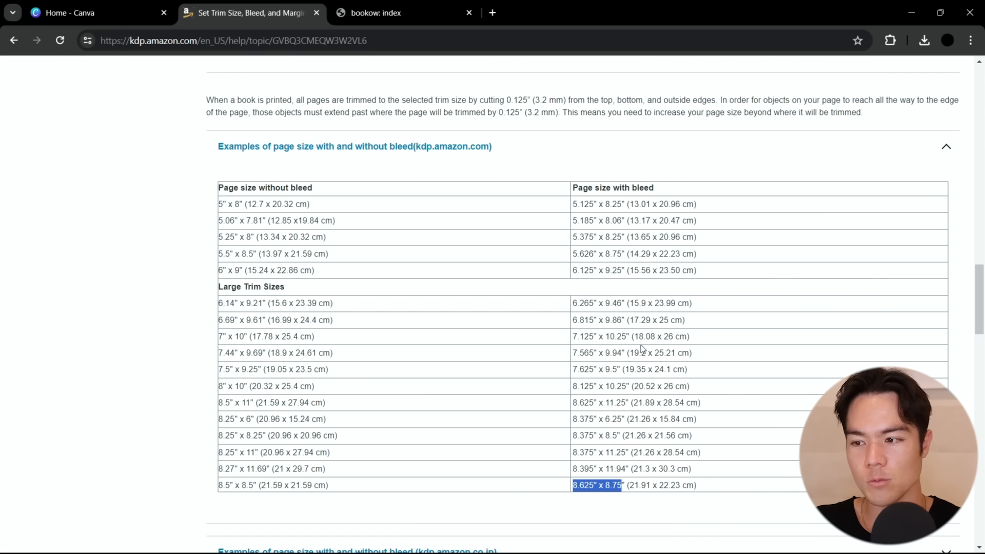
pyautogui.tripleClick(662, 189)
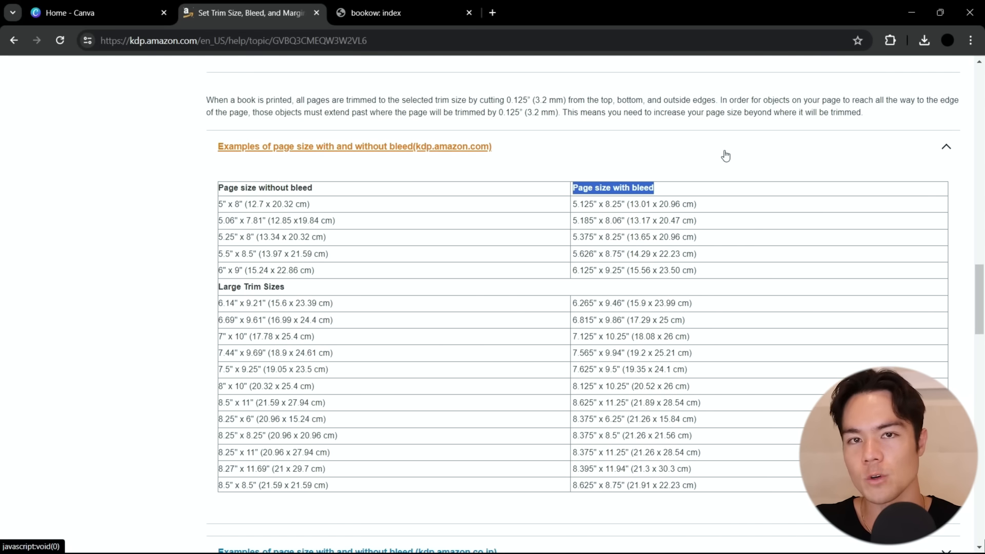
# Switch to Canva and create a custom-size design 8.625 in wide and 8.75 in high
pyautogui.click(97, 13)
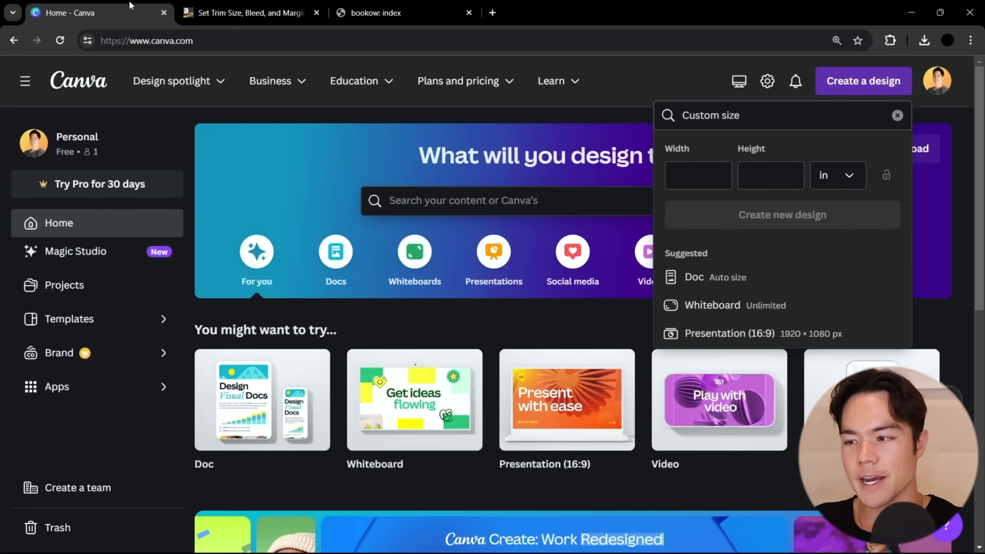
pyautogui.click(688, 170)
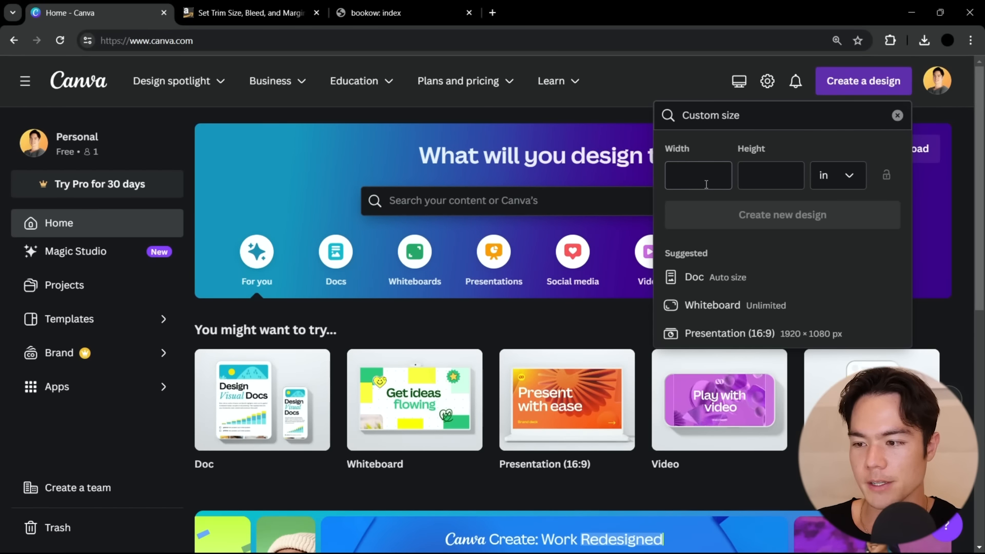
pyautogui.write('8.625')
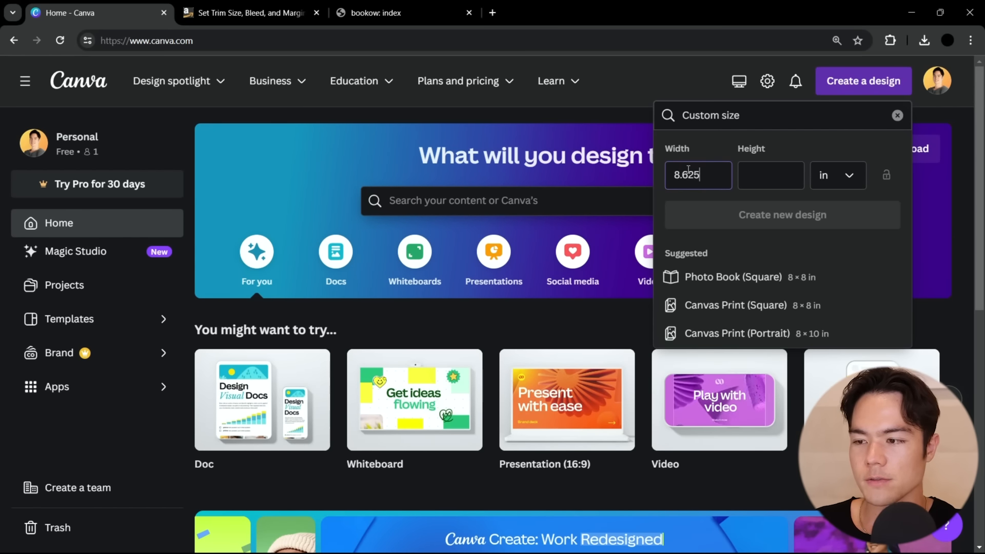
pyautogui.click(771, 175)
pyautogui.write('8.75')
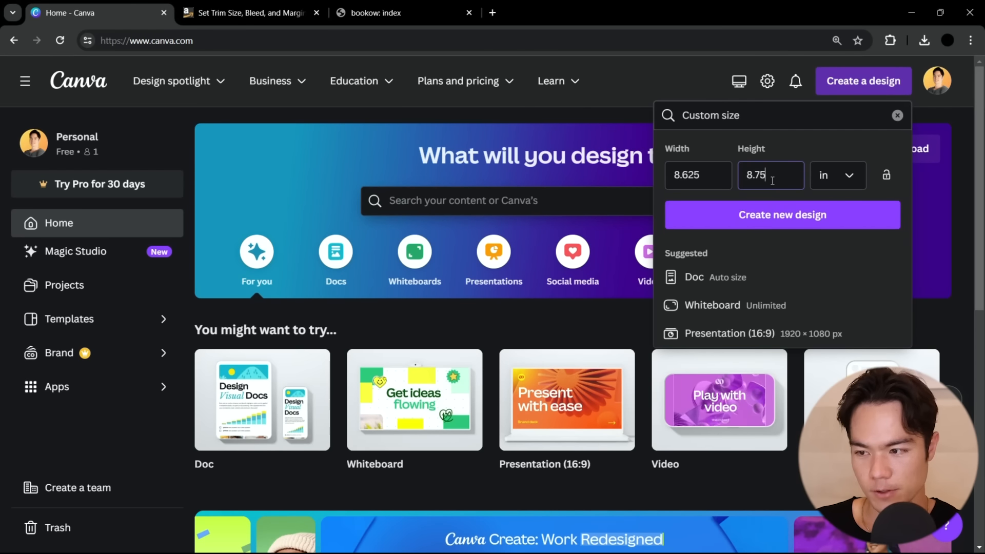
pyautogui.click(797, 218)
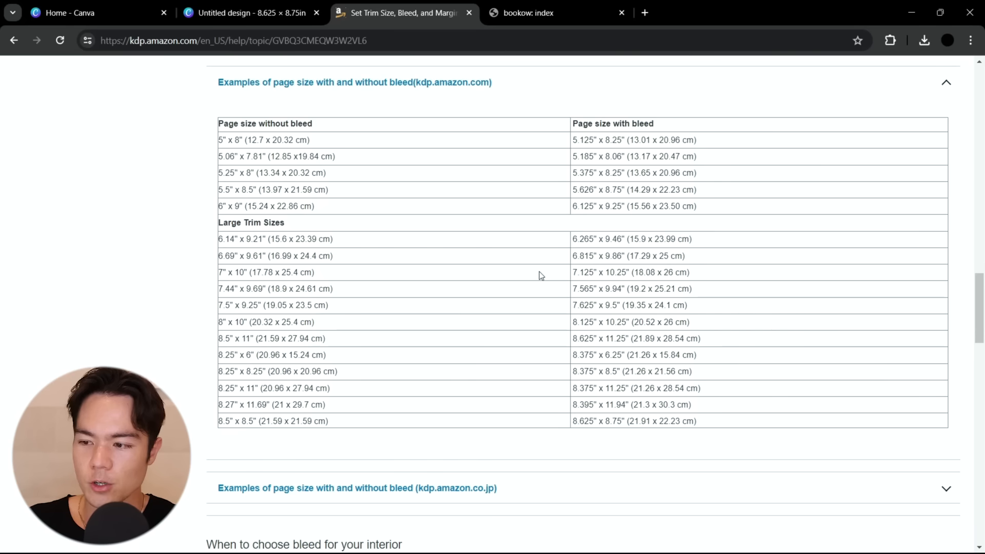
# Return to the KDP help page and check the inside and with-bleed outside margins for 24 to 150 pages
pyautogui.scroll(-15, 539, 272)
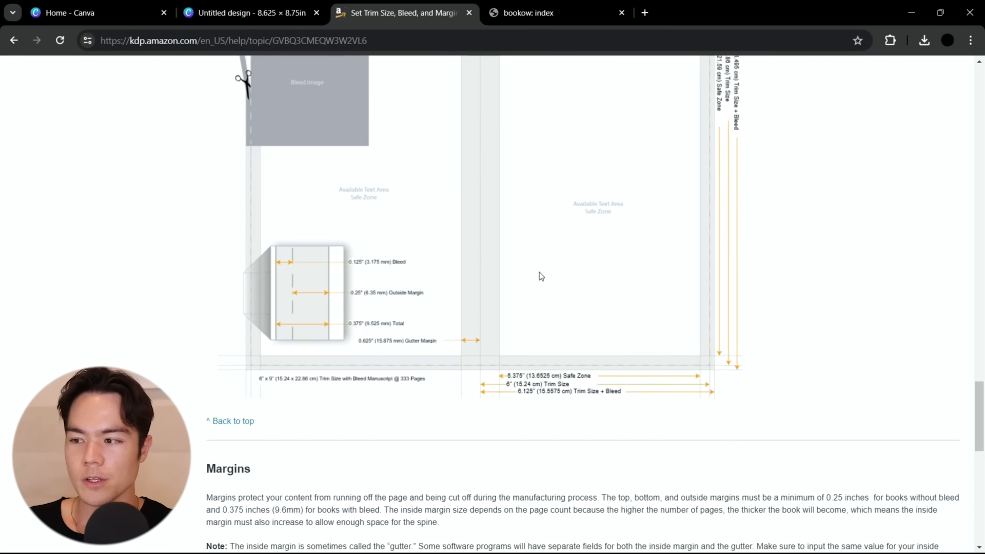
pyautogui.scroll(-5, 539, 273)
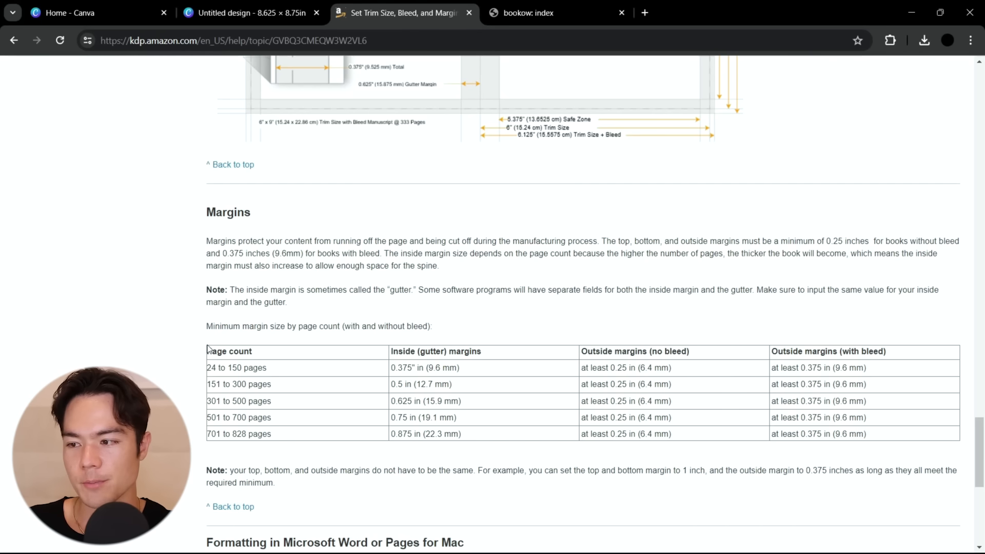
pyautogui.moveTo(208, 367); pyautogui.dragTo(257, 372)
pyautogui.moveTo(391, 367); pyautogui.dragTo(413, 368)
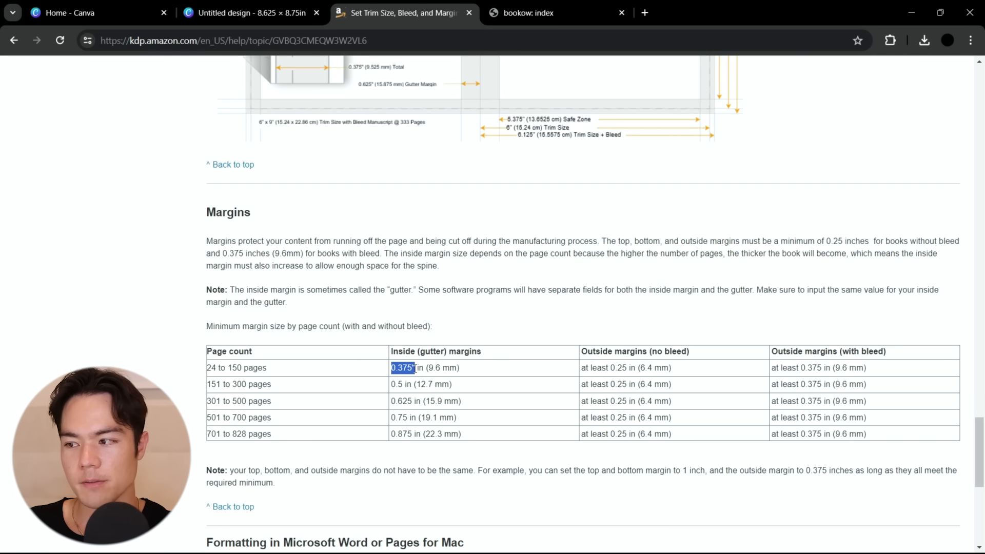
pyautogui.moveTo(788, 368); pyautogui.dragTo(832, 368)
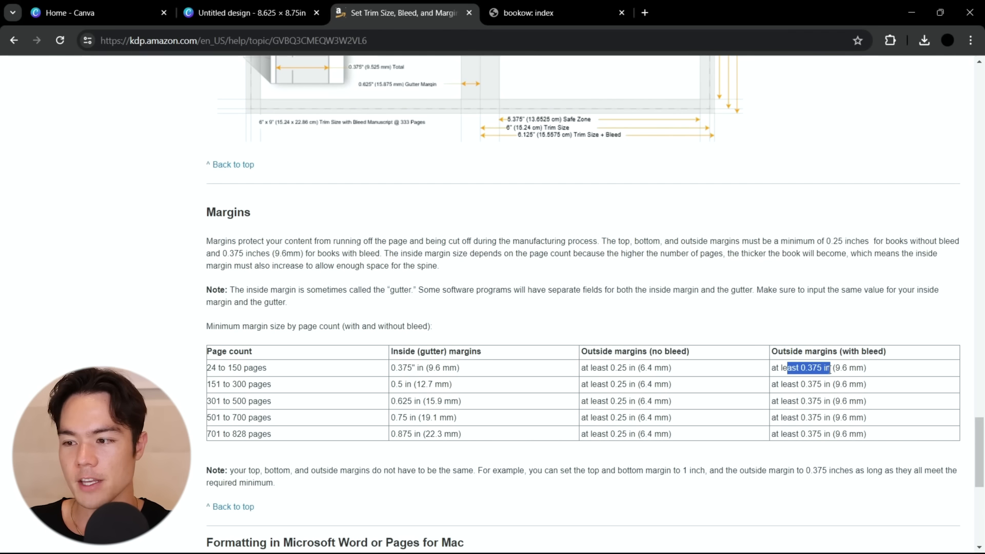
pyautogui.click(783, 297)
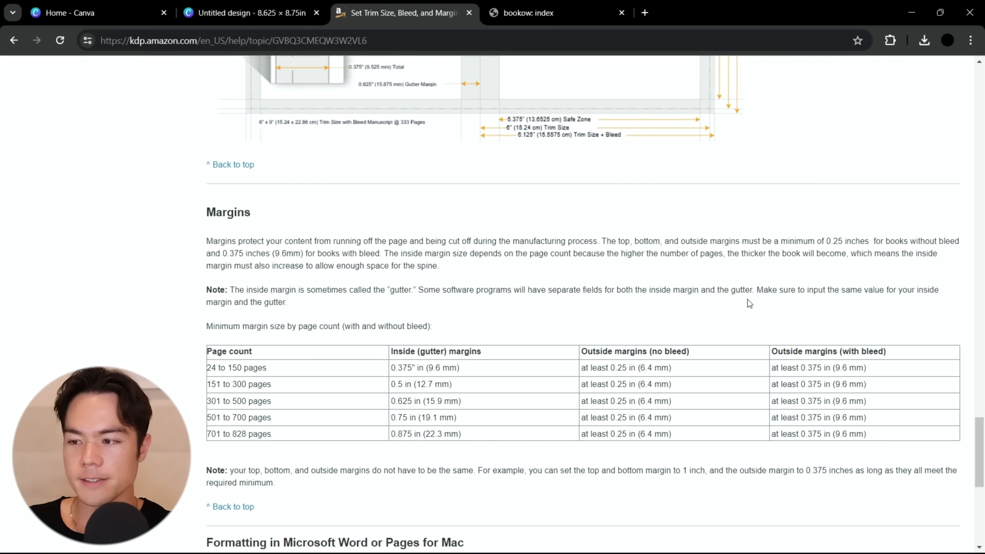
# Switch to the new Canva design and place a vertical guide 0.375 in from the page's left edge
pyautogui.click(302, 7)
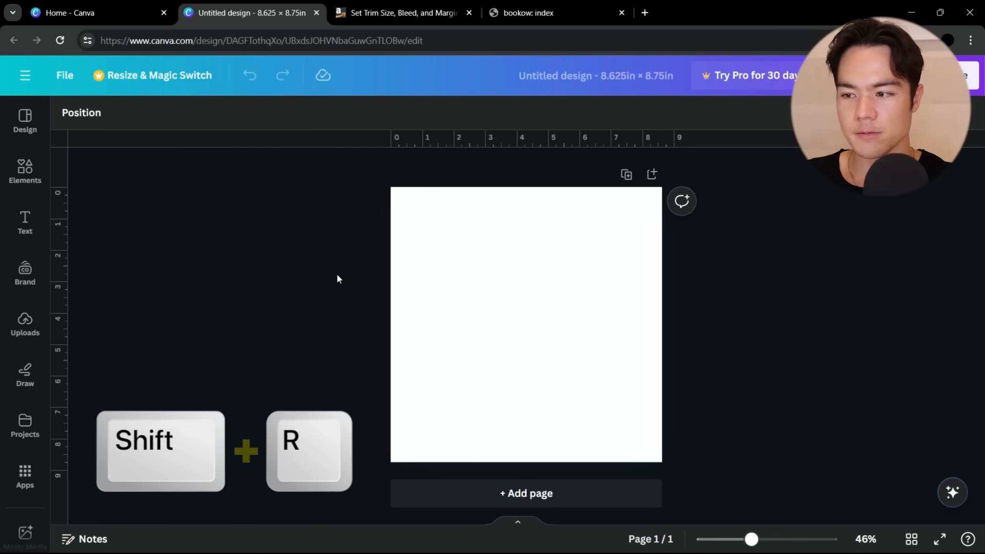
pyautogui.moveTo(61, 277); pyautogui.dragTo(400, 310)
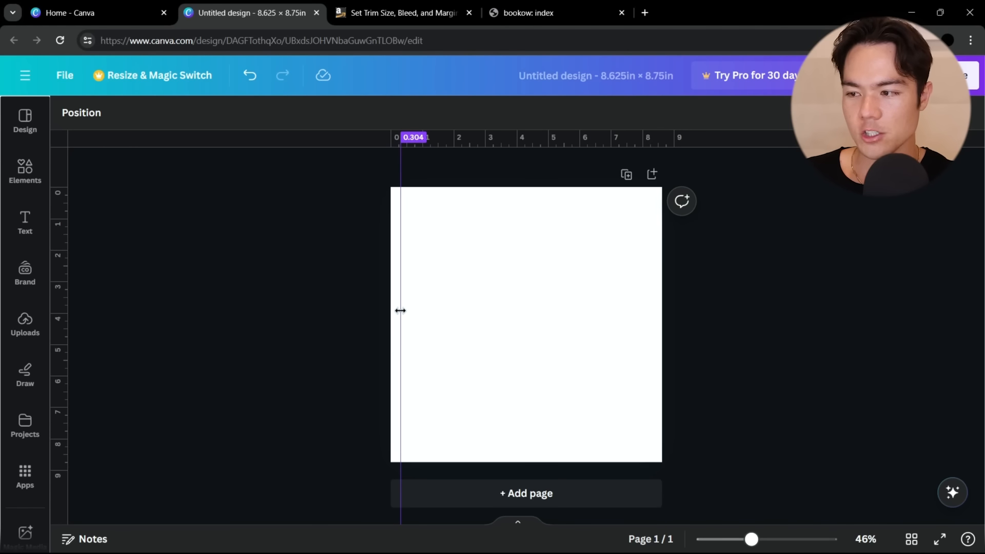
pyautogui.scroll(1, 400, 311)
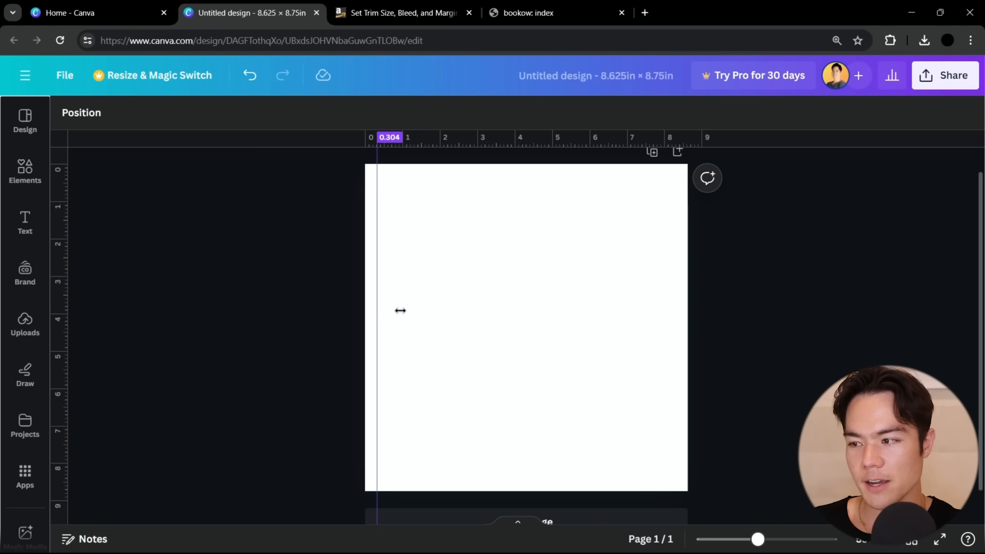
pyautogui.moveTo(400, 310); pyautogui.dragTo(380, 310)
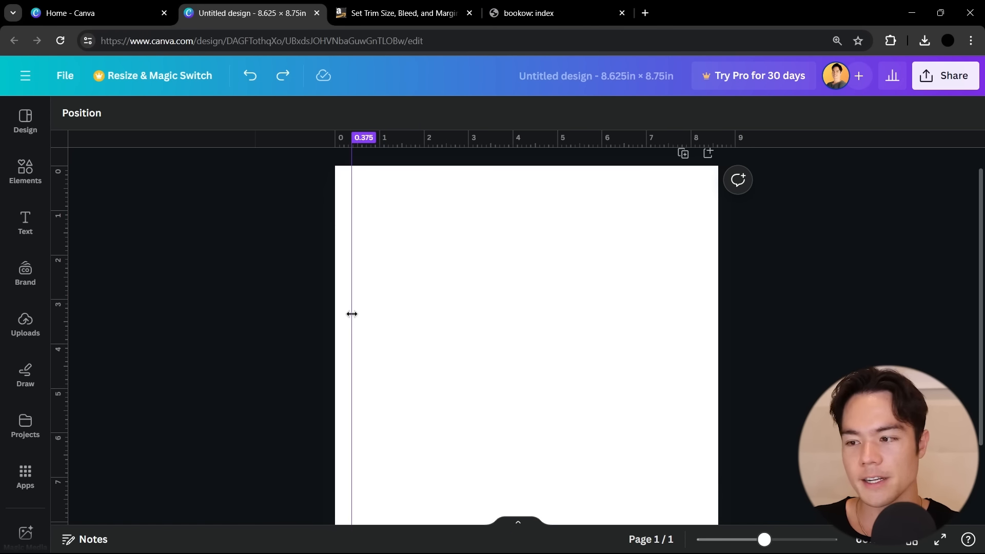
# Add a horizontal margin guide just inside the page's top edge
pyautogui.moveTo(510, 141); pyautogui.dragTo(506, 174)
pyautogui.scroll(2, 510, 194)
pyautogui.scroll(-2, 725, 306)
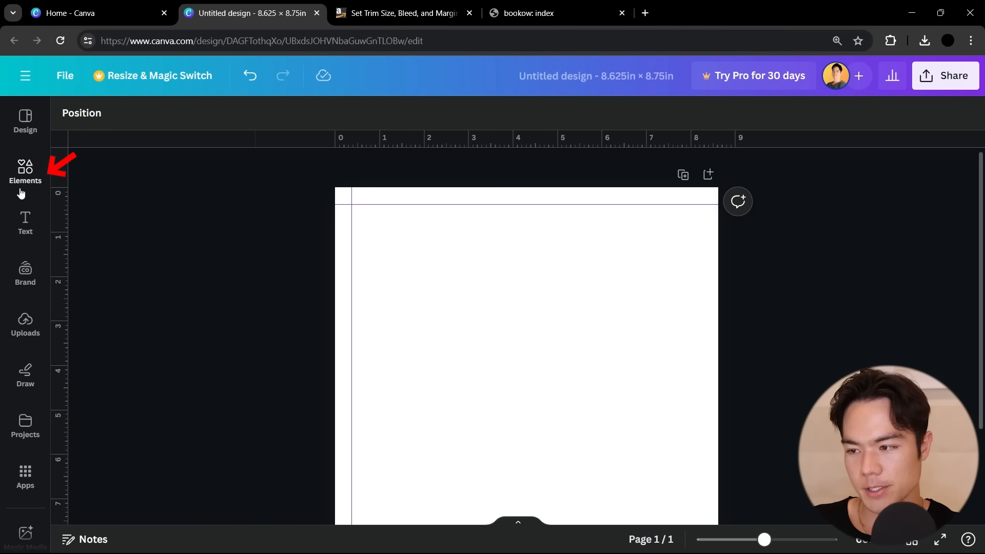
# Add a square shape and size it to fit the page's upper-left corner between the page edges and both guides
pyautogui.click(26, 169)
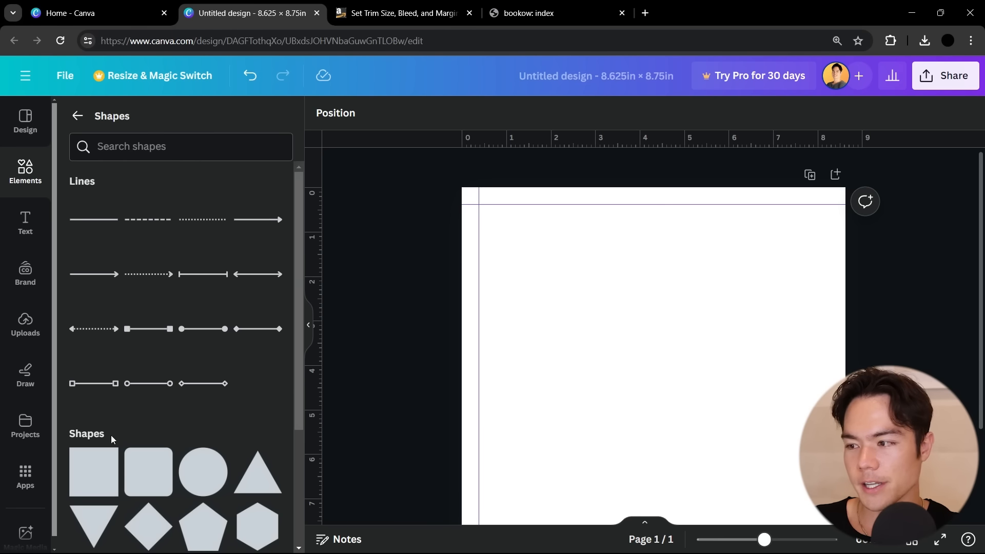
pyautogui.click(94, 472)
pyautogui.moveTo(662, 402); pyautogui.dragTo(533, 264)
pyautogui.moveTo(576, 302); pyautogui.dragTo(478, 205)
pyautogui.scroll(1, 478, 259)
pyautogui.scroll(-1, 478, 259)
pyautogui.scroll(2, 478, 260)
pyautogui.scroll(-1, 400, 249)
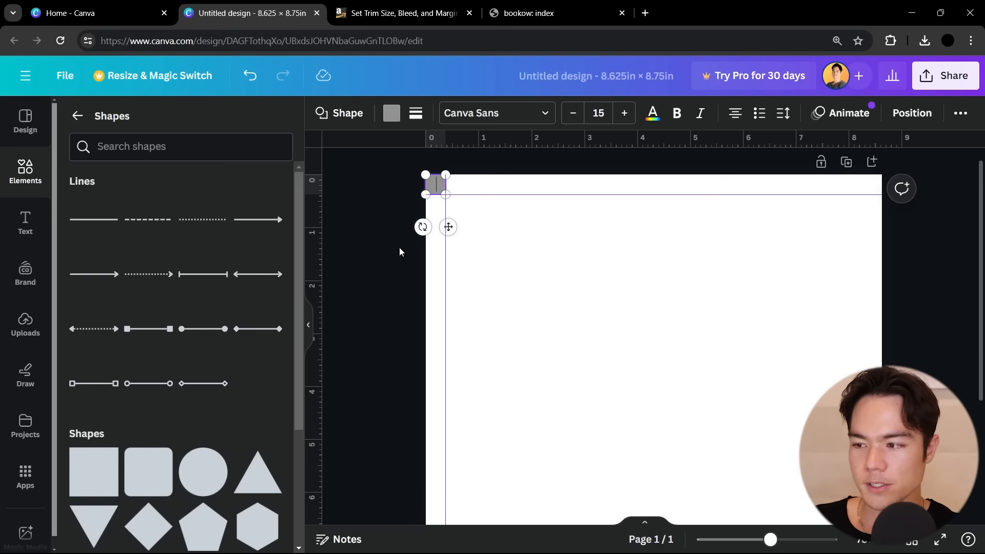
# Place margin guides along the page's right and bottom edges using the square as a spacer, and delete the square
pyautogui.moveTo(446, 226); pyautogui.dragTo(884, 229)
pyautogui.moveTo(559, 140); pyautogui.dragTo(575, 444)
pyautogui.click(674, 457)
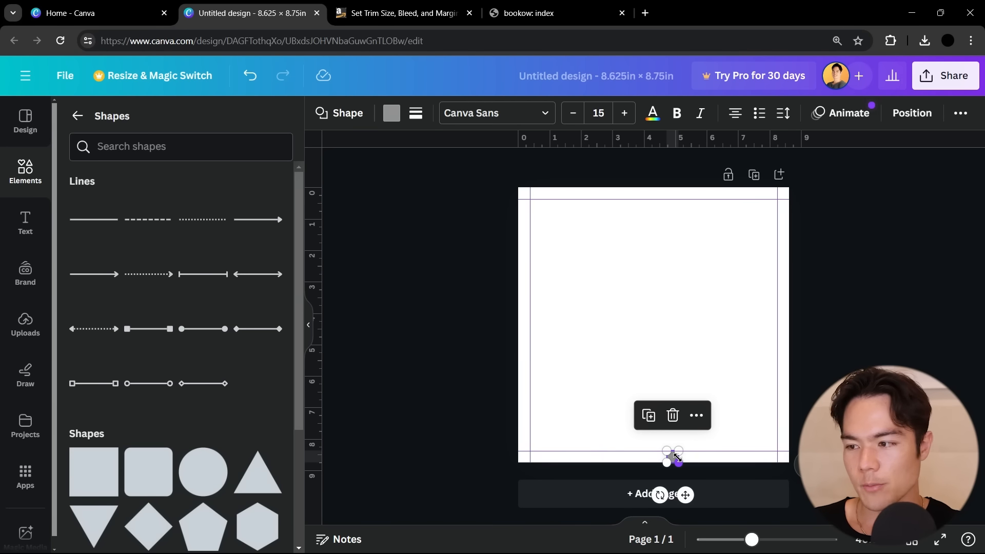
pyautogui.press('Delete')
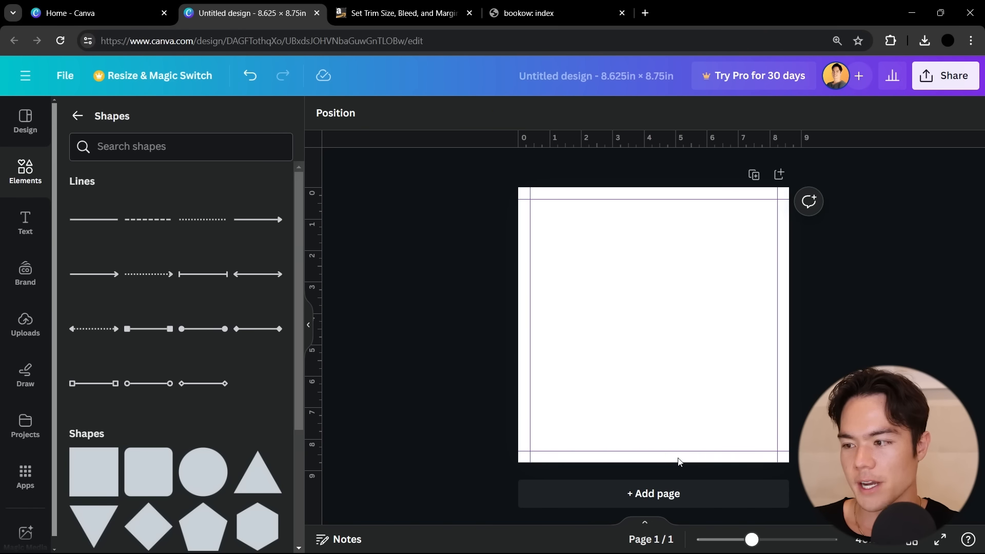
pyautogui.click(306, 326)
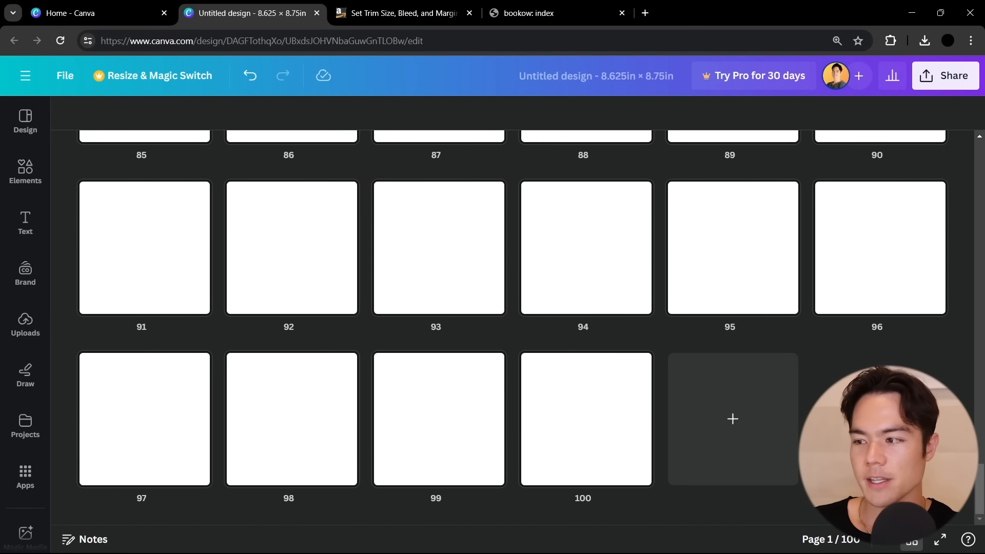
# Browse the grid of blank pages and open one of them for editing
pyautogui.scroll(20, 513, 329)
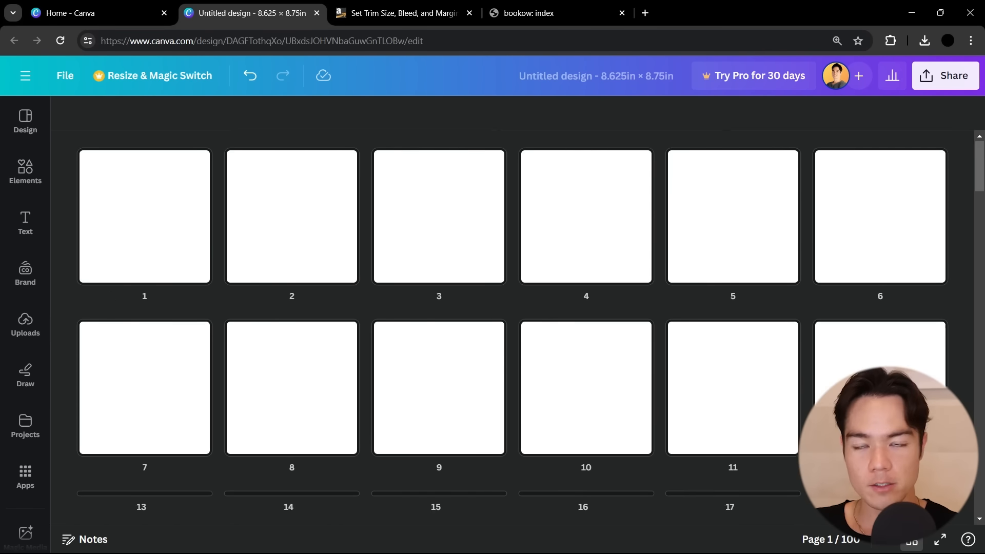
pyautogui.doubleClick(206, 256)
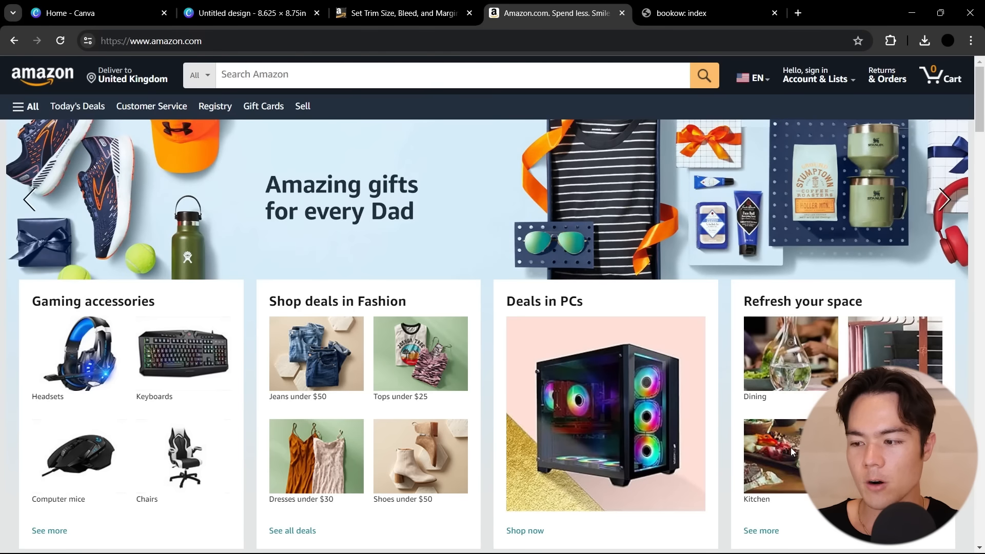
# Switch to the Amazon store and limit its search to the Books department
pyautogui.click(199, 75)
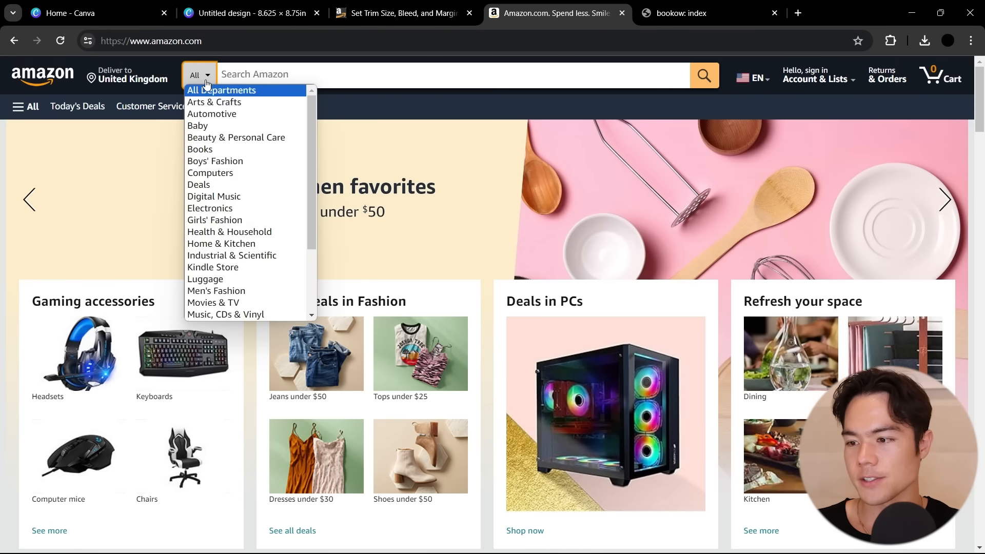
pyautogui.click(211, 152)
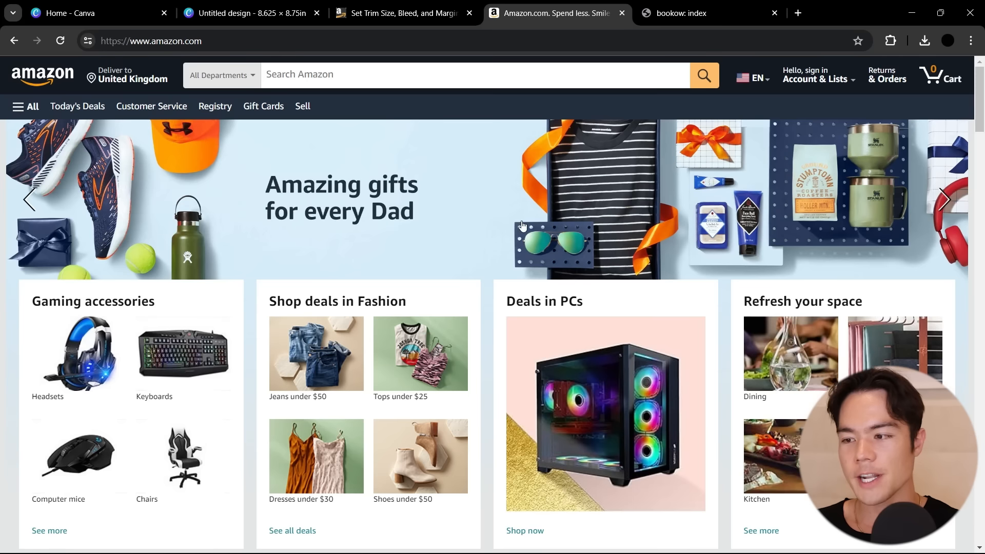
pyautogui.click(239, 75)
pyautogui.click(224, 153)
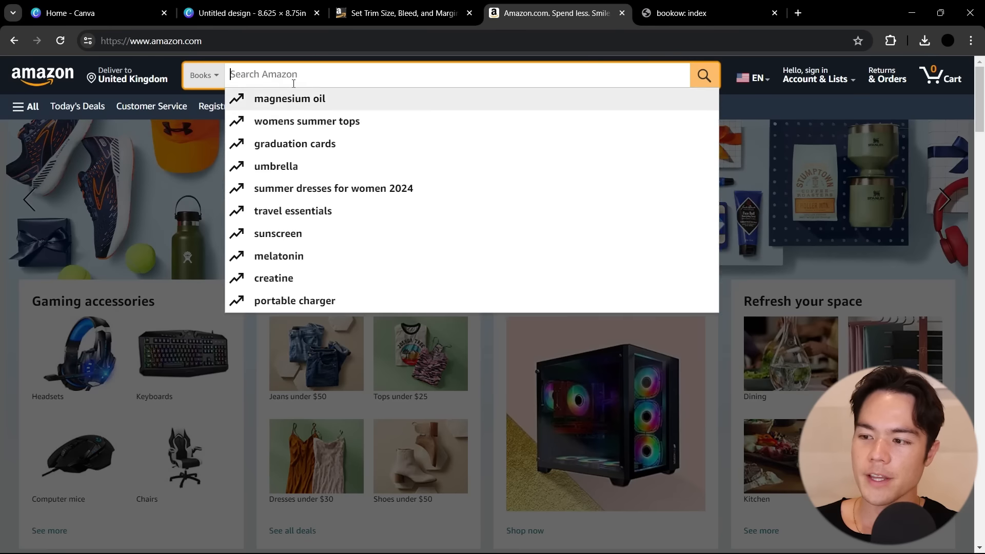
# Search the Amazon Books department for "coloring books for adults"
pyautogui.click(297, 76)
pyautogui.write('coloring books for adults')
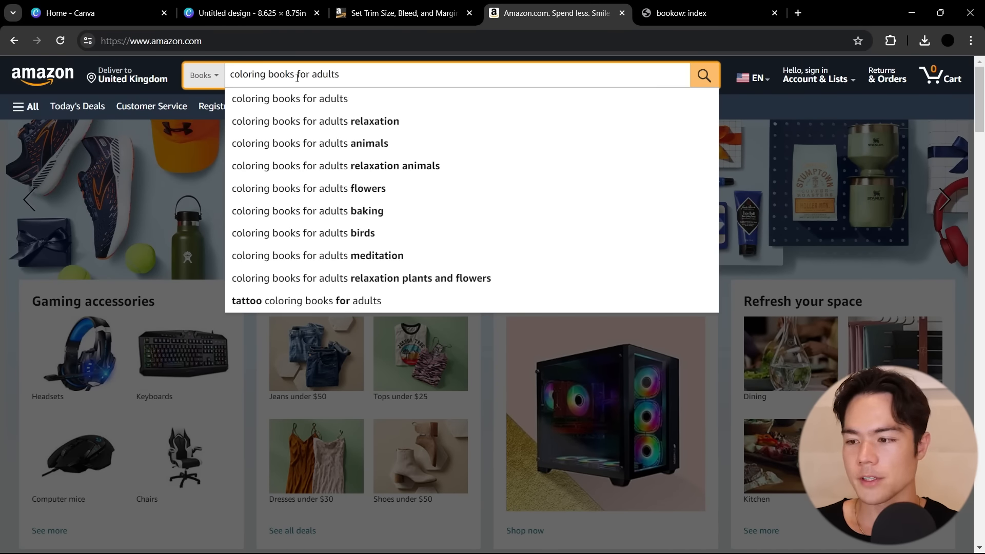
pyautogui.press('Return')
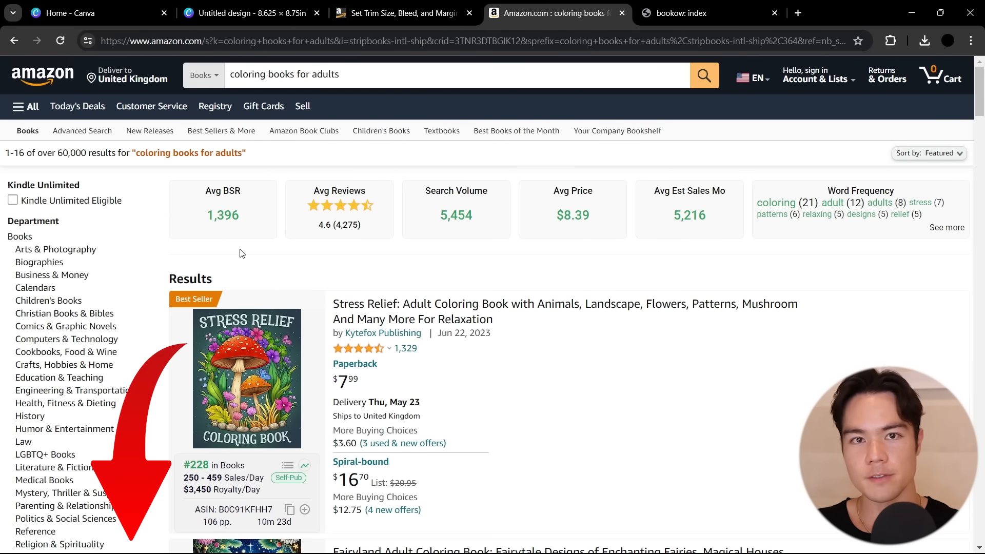
# Examine the title, estimated daily sales and daily royalty of the Mindfulness Coloring Book For Adults in the search results
pyautogui.scroll(-10, 205, 308)
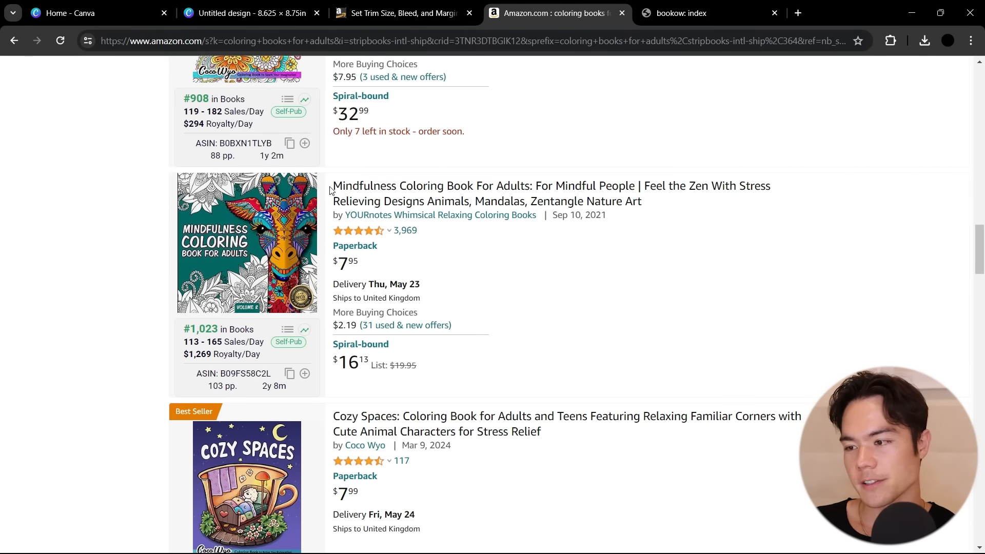
pyautogui.moveTo(331, 189); pyautogui.dragTo(651, 191)
pyautogui.click(136, 282)
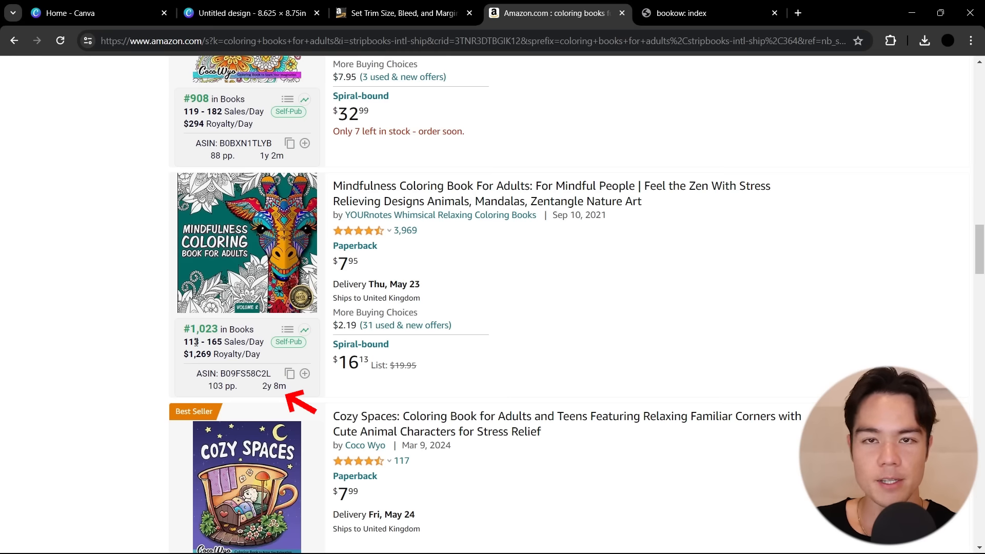
pyautogui.moveTo(184, 354); pyautogui.dragTo(262, 358)
pyautogui.moveTo(207, 342); pyautogui.dragTo(223, 342)
pyautogui.click(893, 297)
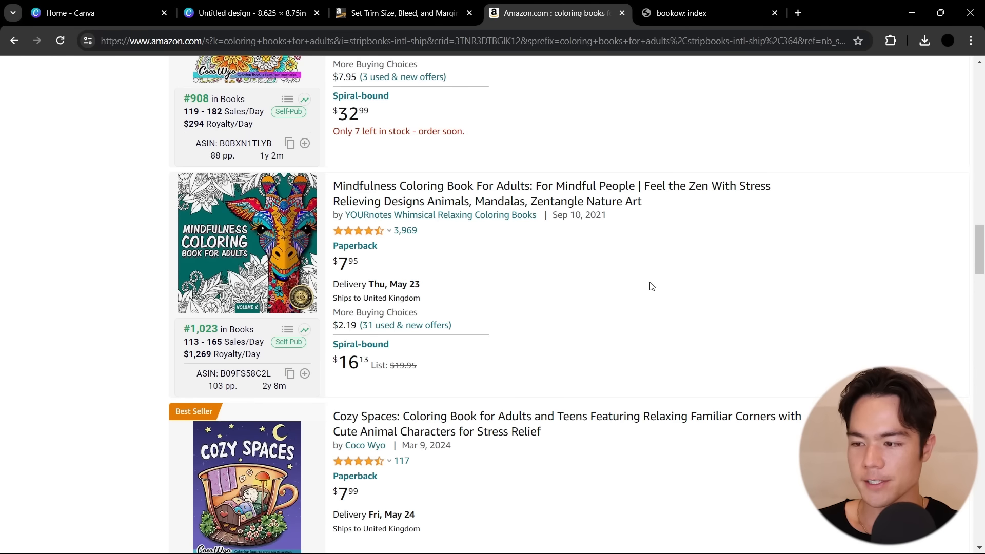
# Open the Mindfulness Coloring Book For Adults product page and inspect its dimensions and enlarged back cover image
pyautogui.click(396, 206)
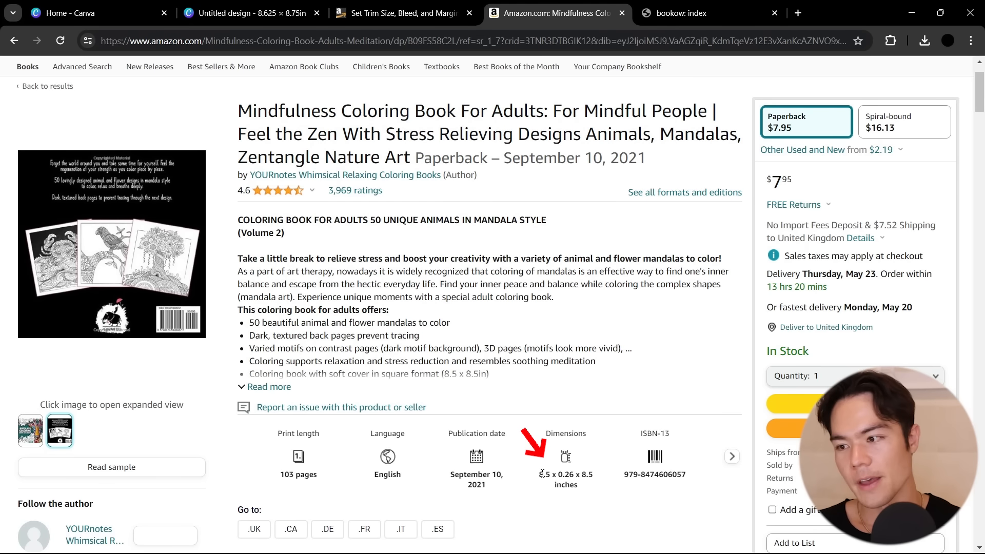
pyautogui.click(76, 388)
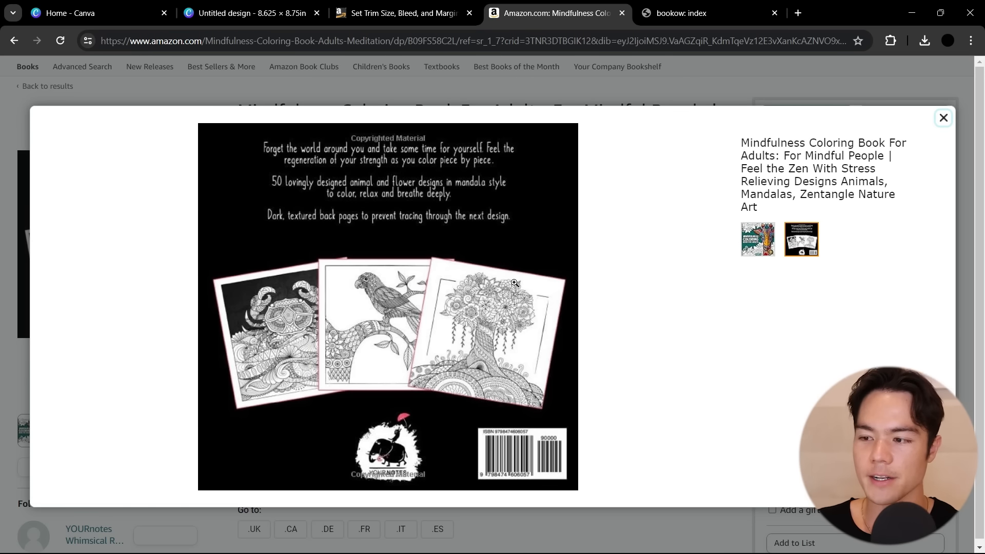
pyautogui.click(943, 118)
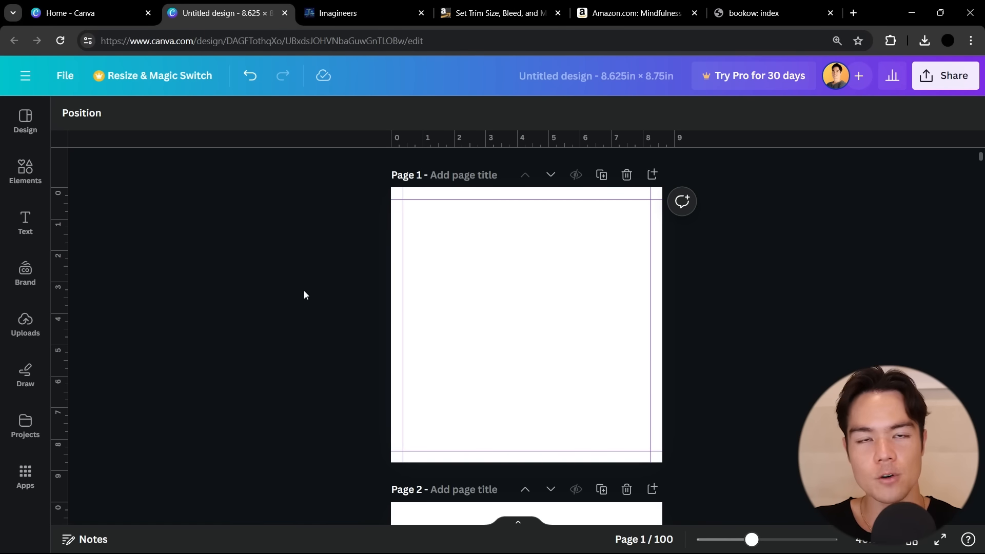
# In the Canva design, find the Magic Media app and open it
pyautogui.click(26, 477)
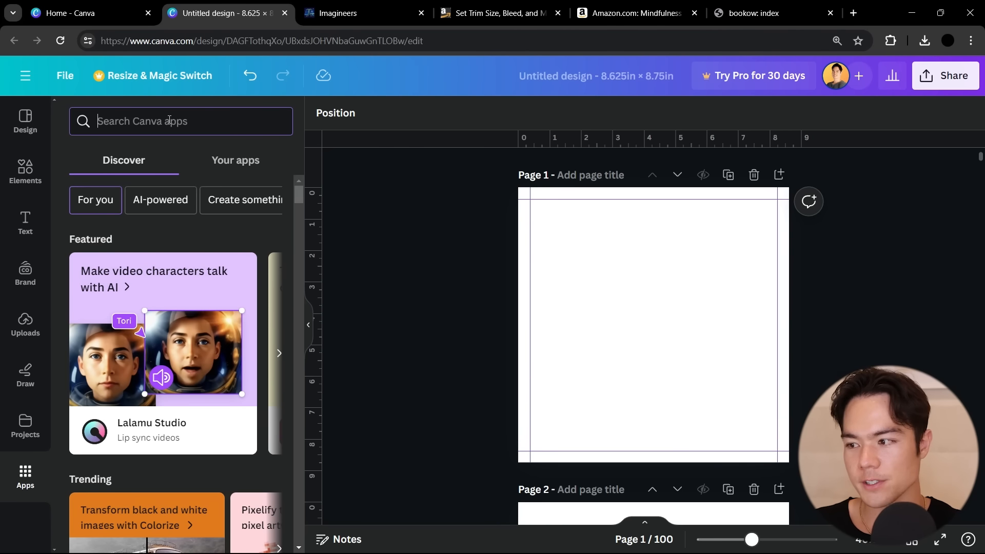
pyautogui.write('magic media')
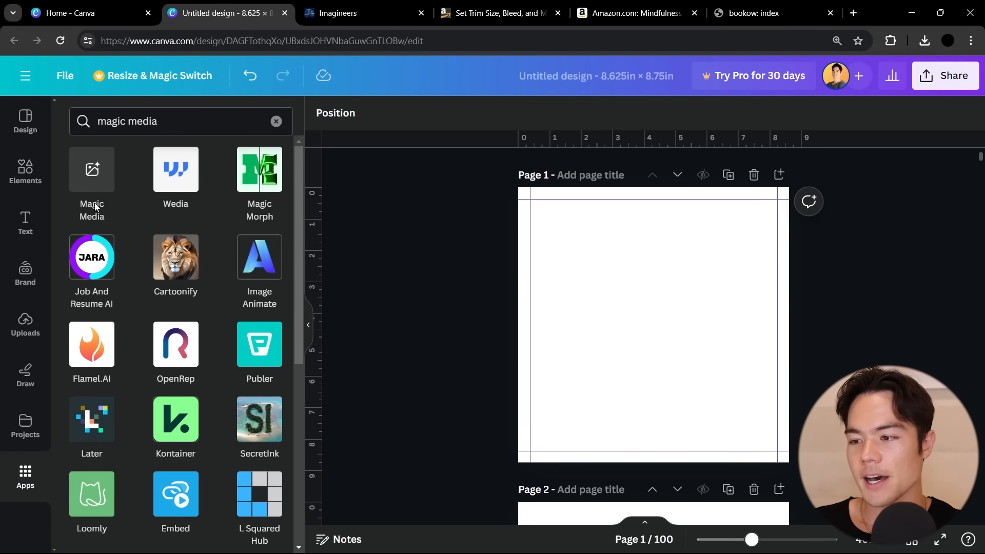
pyautogui.click(85, 179)
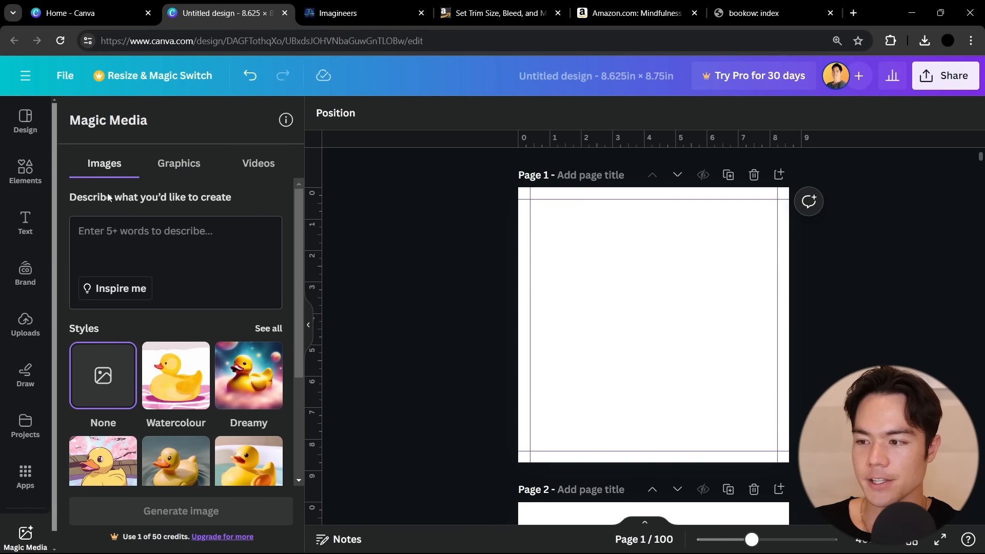
# Look over Magic Media's image styles and aspect ratios, and set it to create graphics in the Monoline style
pyautogui.scroll(-3, 172, 261)
pyautogui.scroll(2, 172, 265)
pyautogui.scroll(-2, 172, 265)
pyautogui.scroll(2, 172, 265)
pyautogui.scroll(-3, 83, 386)
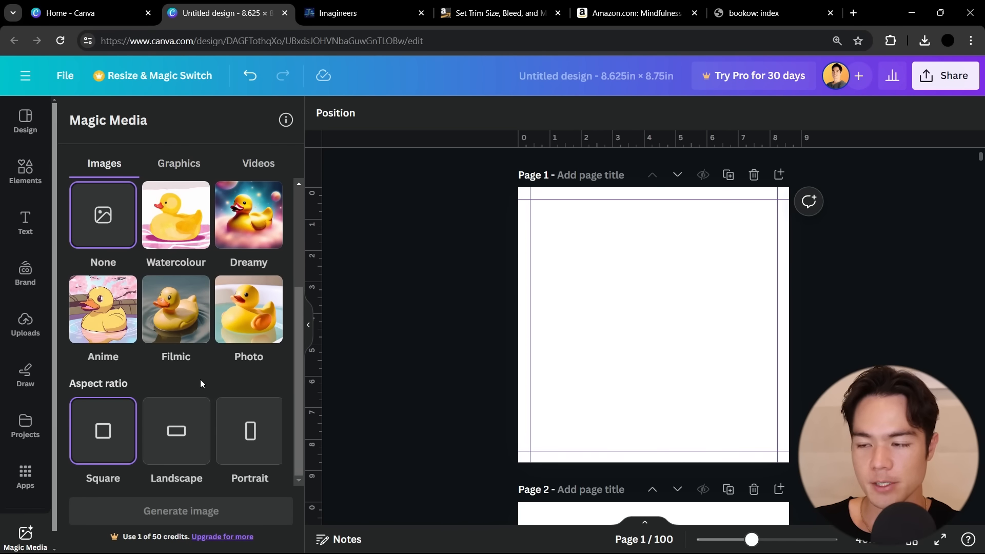
pyautogui.scroll(3, 201, 383)
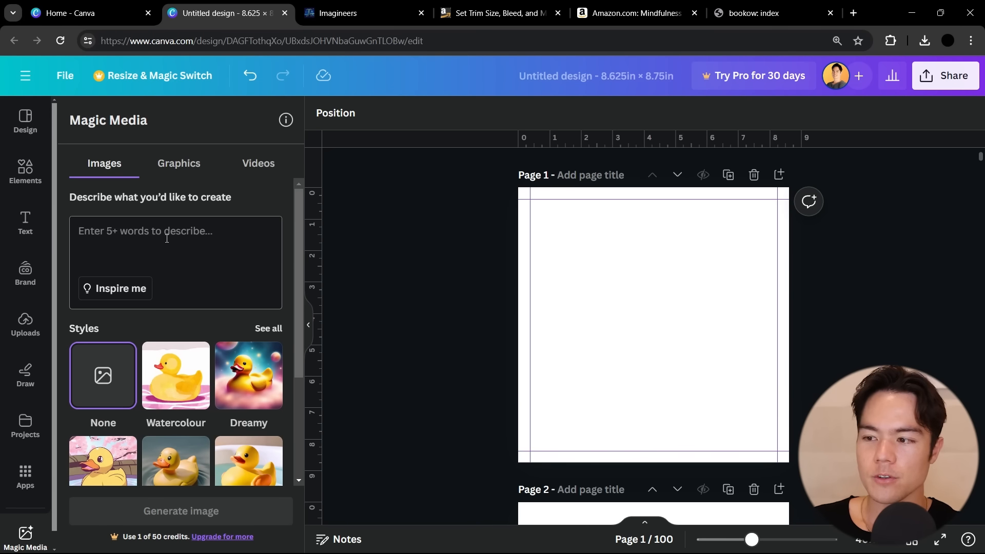
pyautogui.click(185, 171)
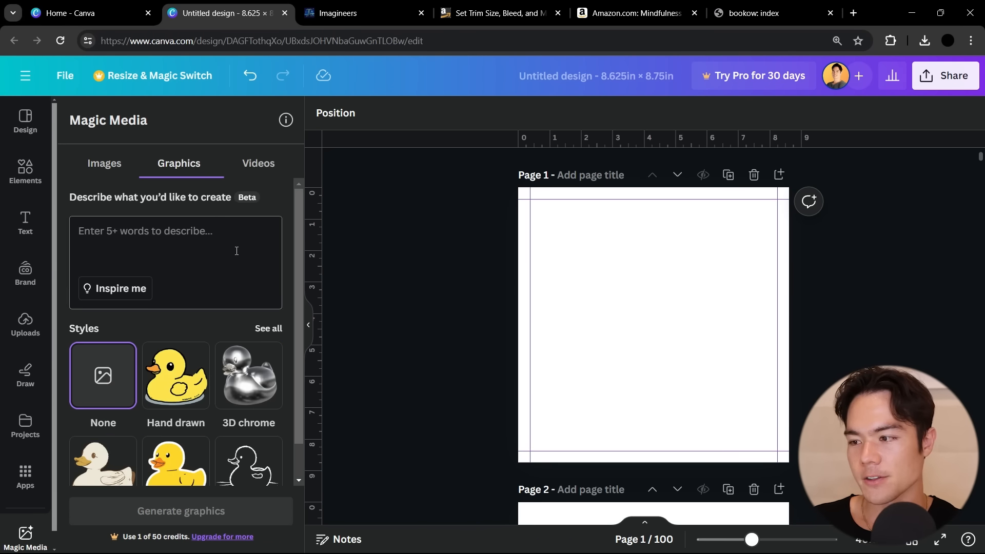
pyautogui.click(271, 331)
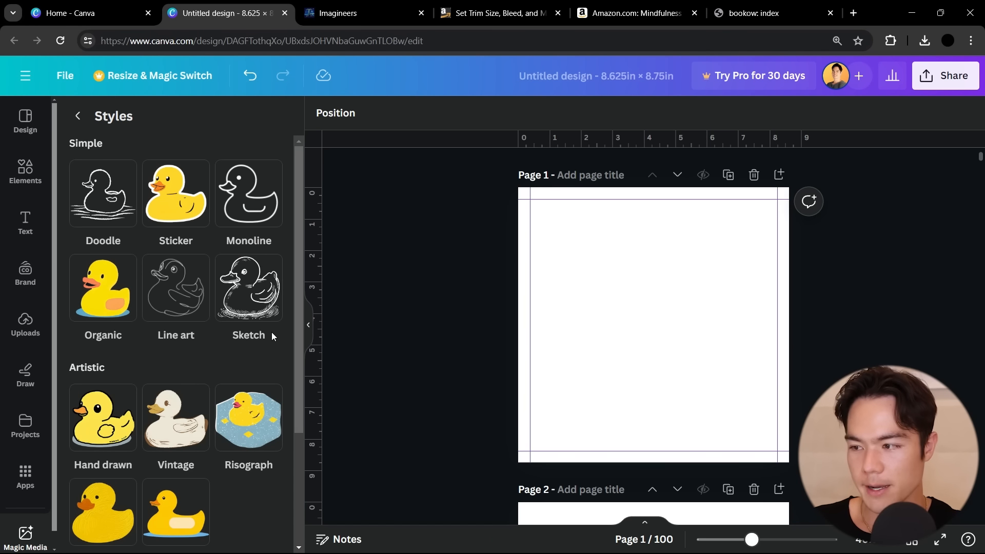
pyautogui.click(241, 207)
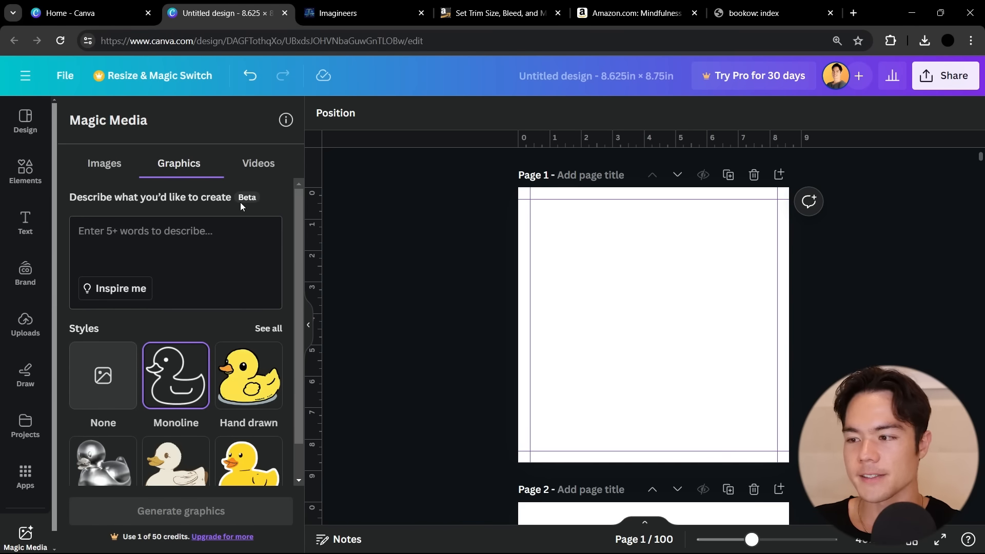
# Generate graphics from the prompt "A Deer with Pattern Inside of it, Coloring Book Photo, Thick Lines"
pyautogui.click(193, 237)
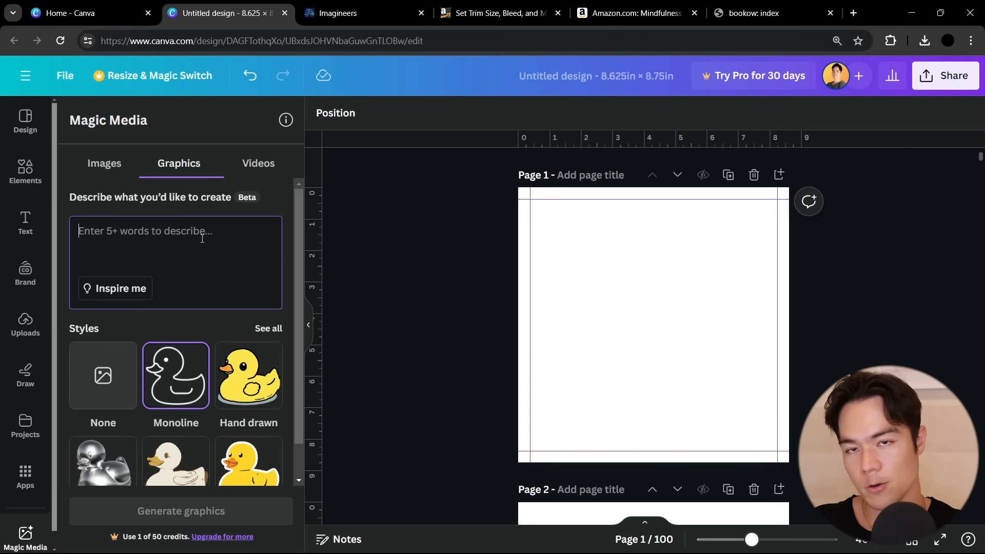
pyautogui.write('A')
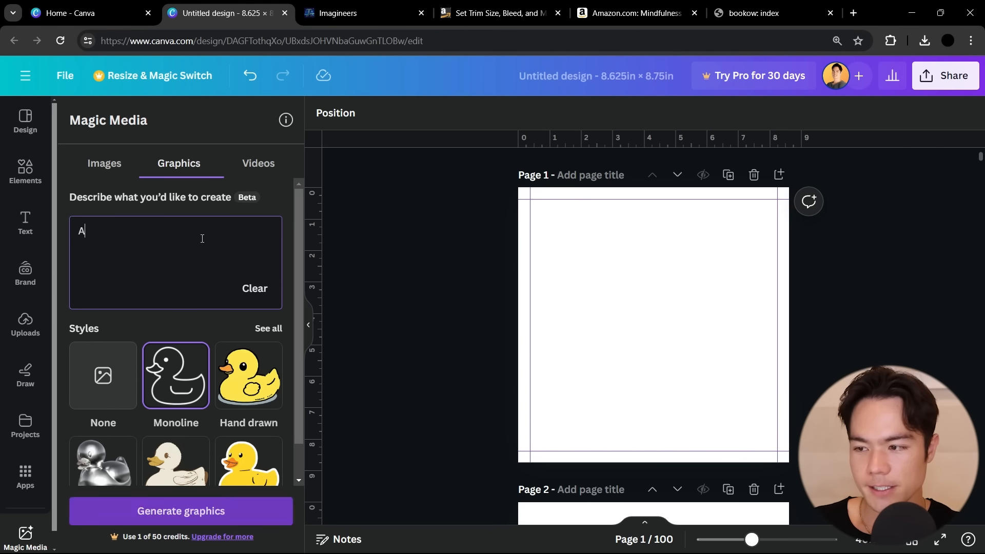
pyautogui.write(' Deer,')
pyautogui.press('BackSpace')
pyautogui.press('BackSpace')
pyautogui.write('with Pattern Inside of it, N')
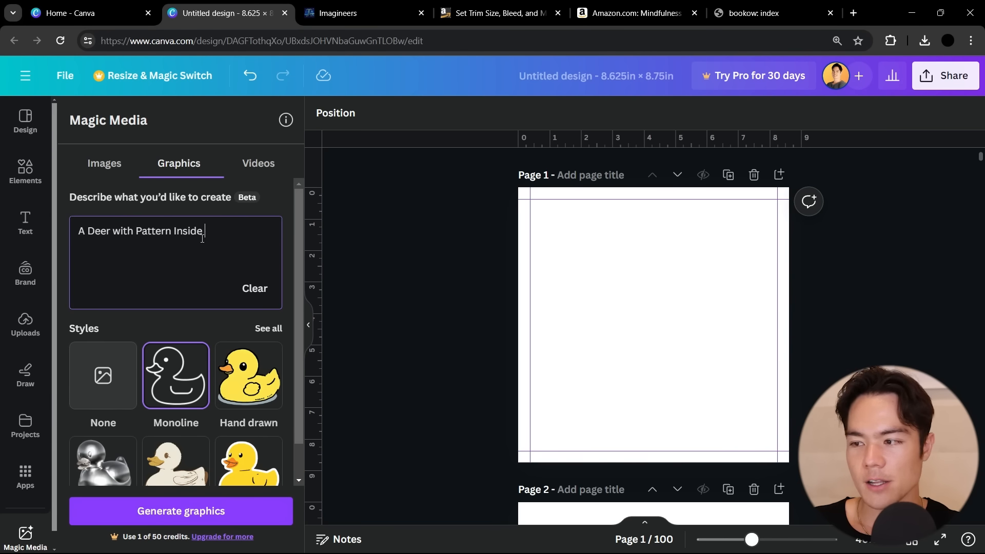
pyautogui.press('BackSpace')
pyautogui.write('Coloring Book Photo, Thick Lines')
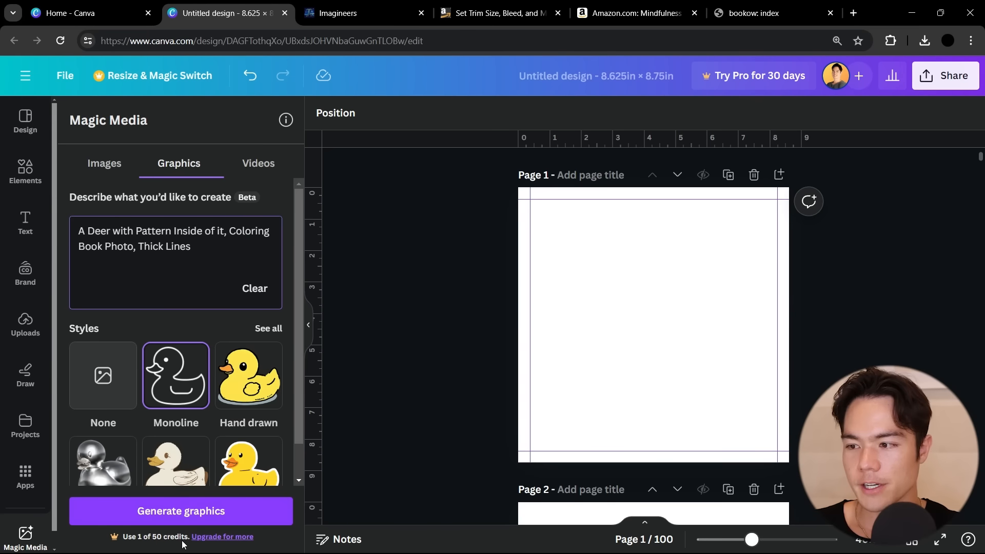
pyautogui.click(184, 511)
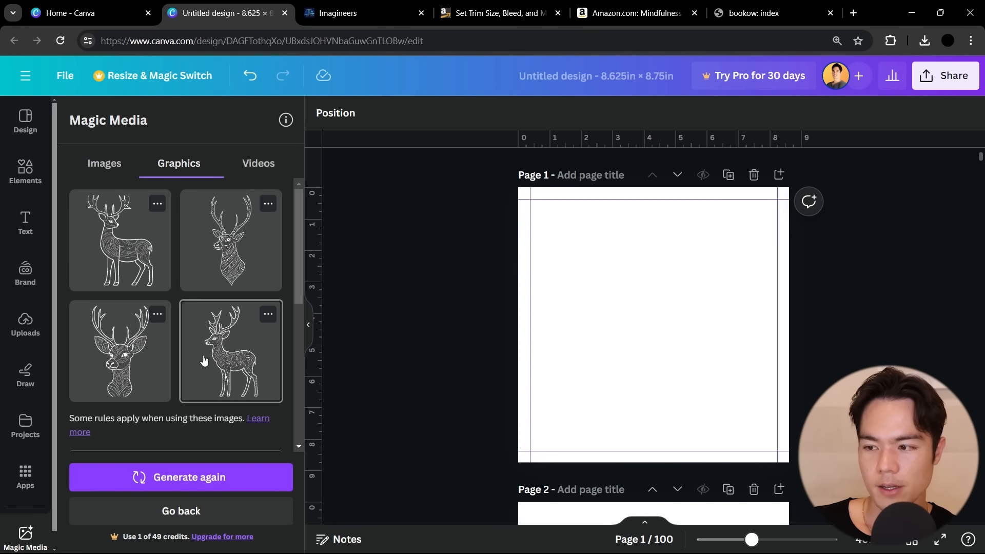
# Try the generated side-facing deer bust and the full-body deer on page 1, deleting each one from the page
pyautogui.click(220, 259)
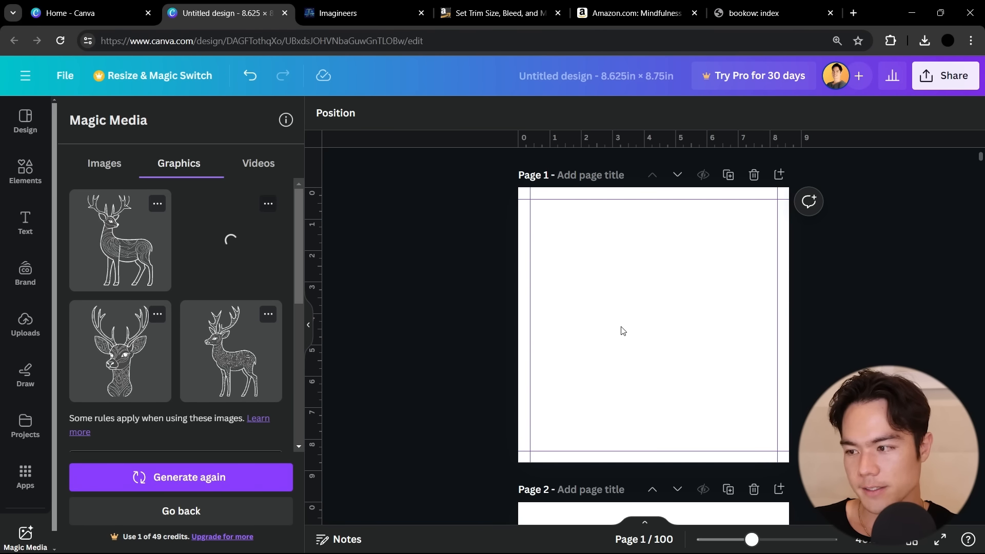
pyautogui.moveTo(655, 363); pyautogui.dragTo(709, 439)
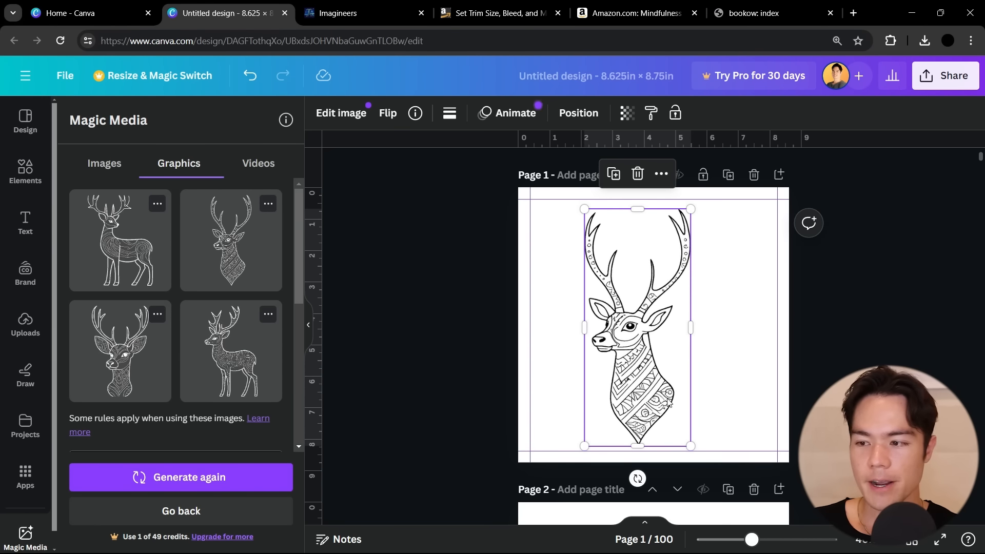
pyautogui.press('Delete')
pyautogui.click(150, 256)
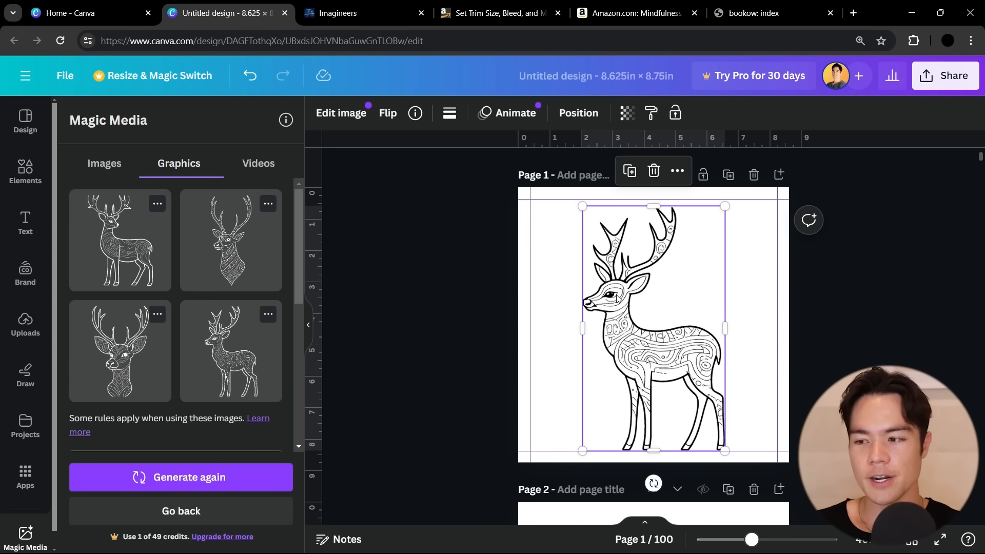
pyautogui.press('Delete')
# Generate graphics from "A Deer With Intricate Pattern Inside Of It, No Color, No Shading, Thick Lines." and add the front-facing, wide-antlered deer bust to page 1
pyautogui.click(137, 514)
pyautogui.click(171, 229)
pyautogui.write('A')
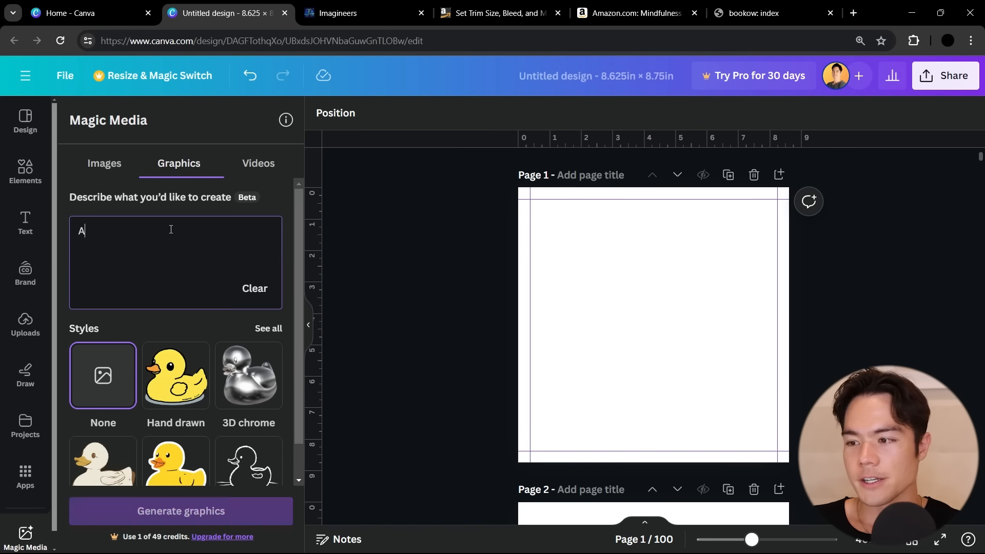
pyautogui.write(' Deer With Intricat')
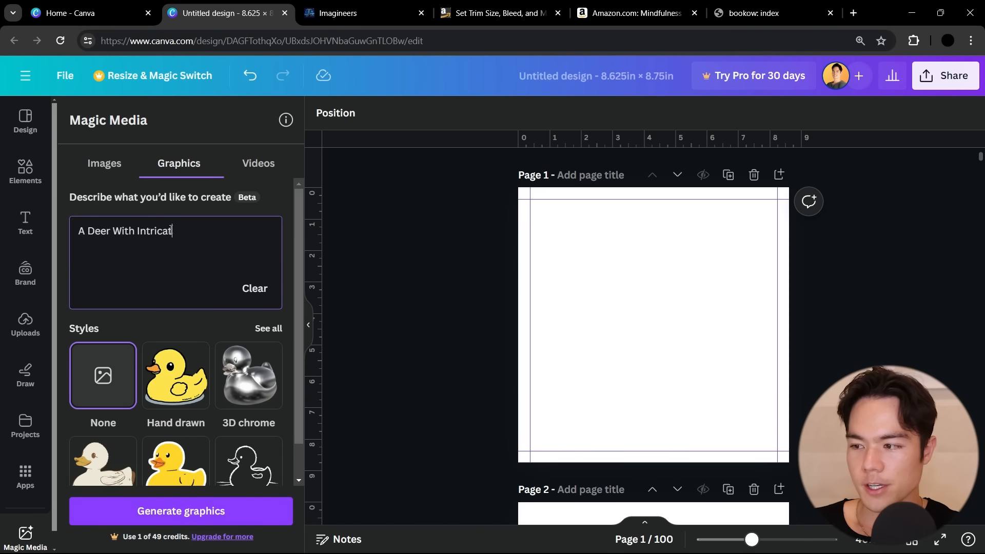
pyautogui.write('e Pattern Inside Of It, No Color, ')
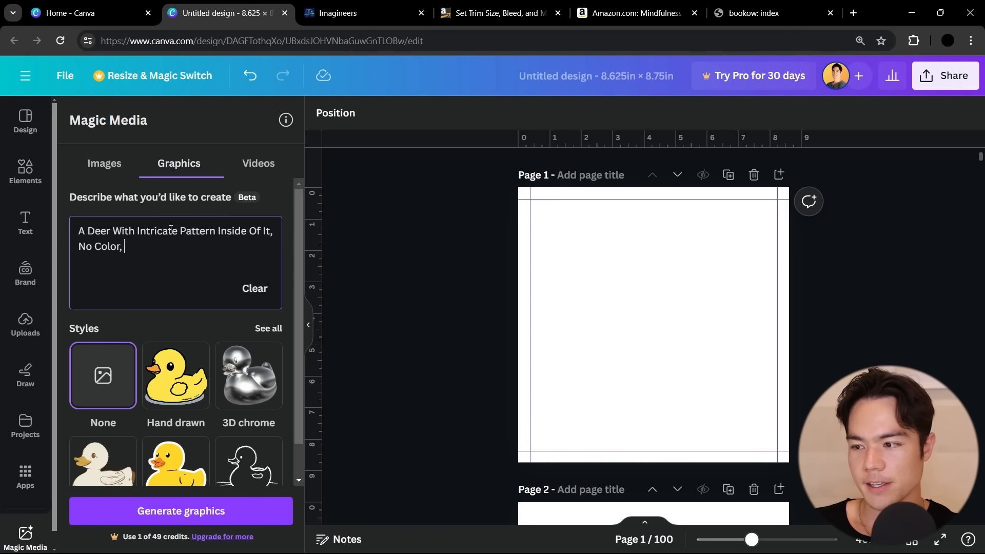
pyautogui.write('So Shading')
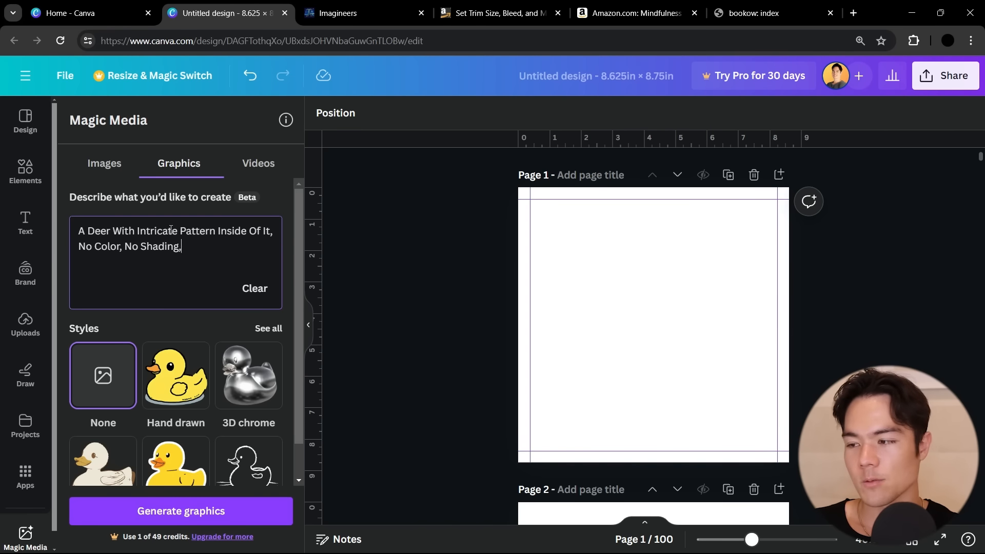
pyautogui.write(', Thick Lines.')
pyautogui.click(198, 511)
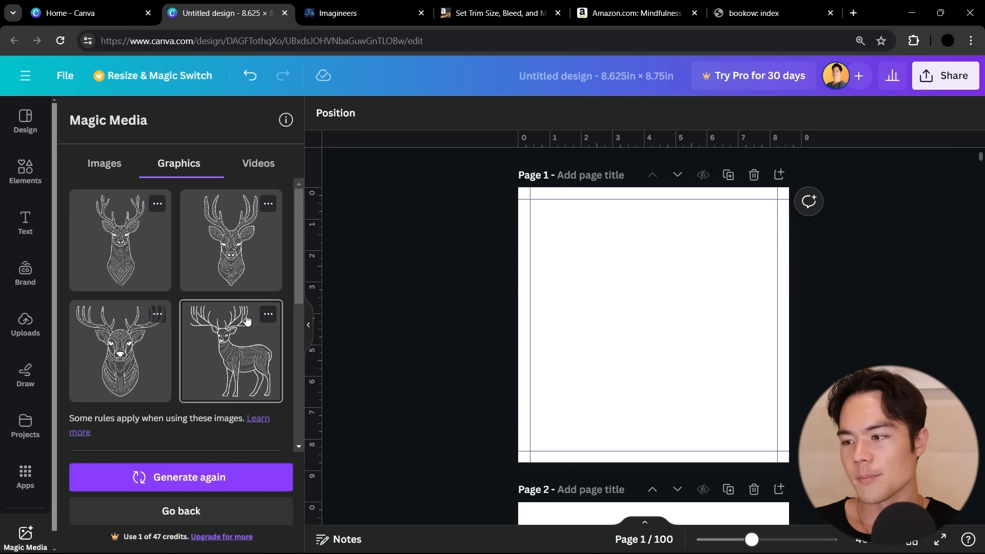
pyautogui.click(127, 353)
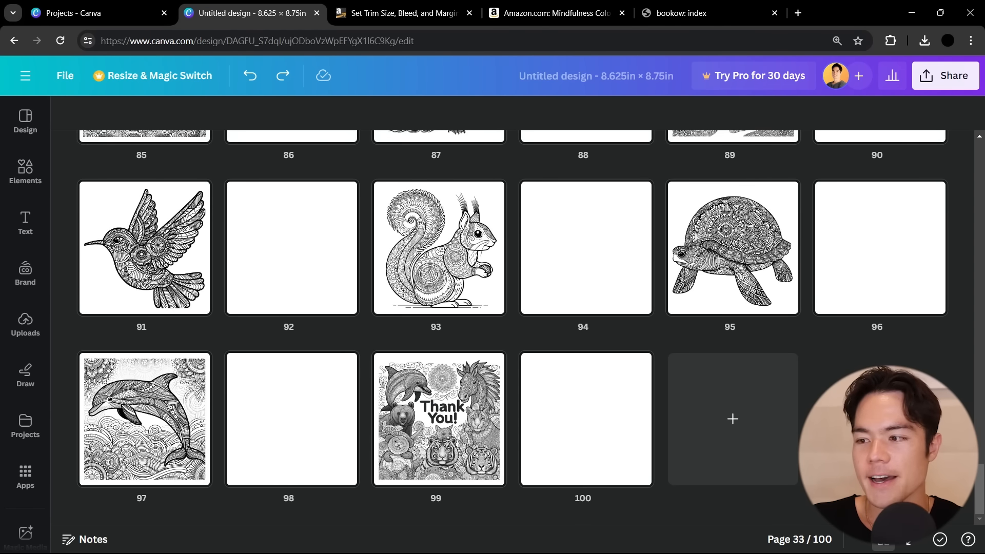
# Browse the grid of finished coloring pages, view the mountain illustration on page 55 up close, and return to the grid
pyautogui.scroll(10, 513, 328)
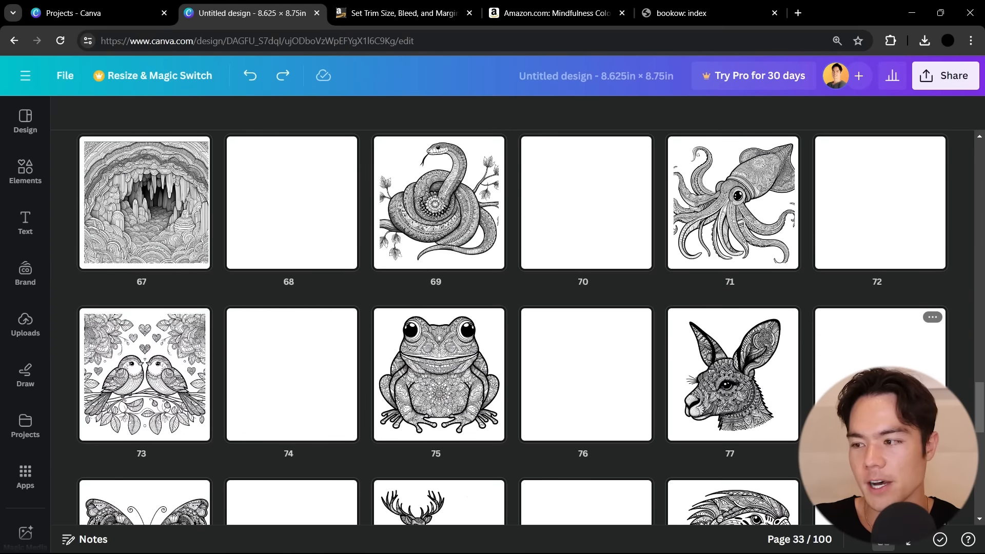
pyautogui.scroll(6, 513, 328)
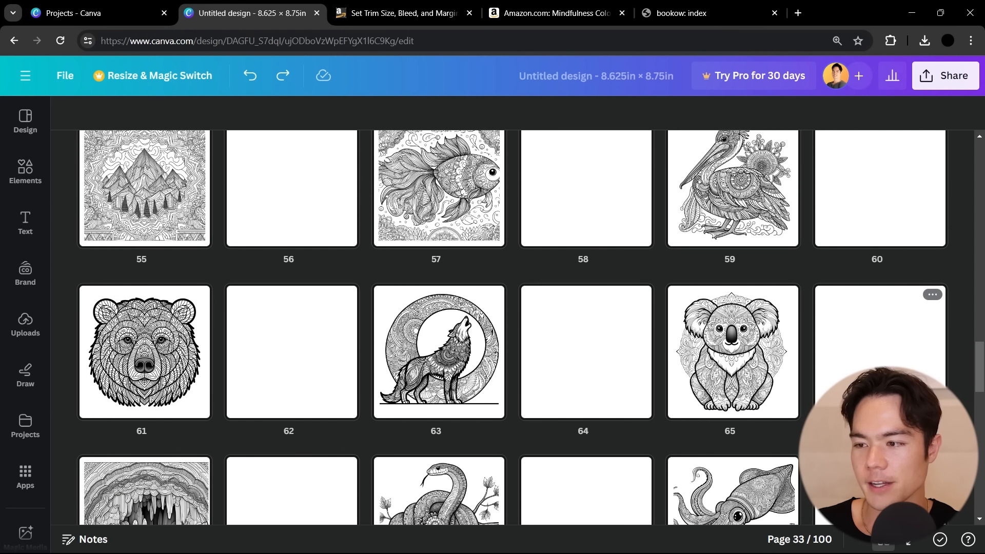
pyautogui.scroll(2, 121, 247)
pyautogui.doubleClick(157, 253)
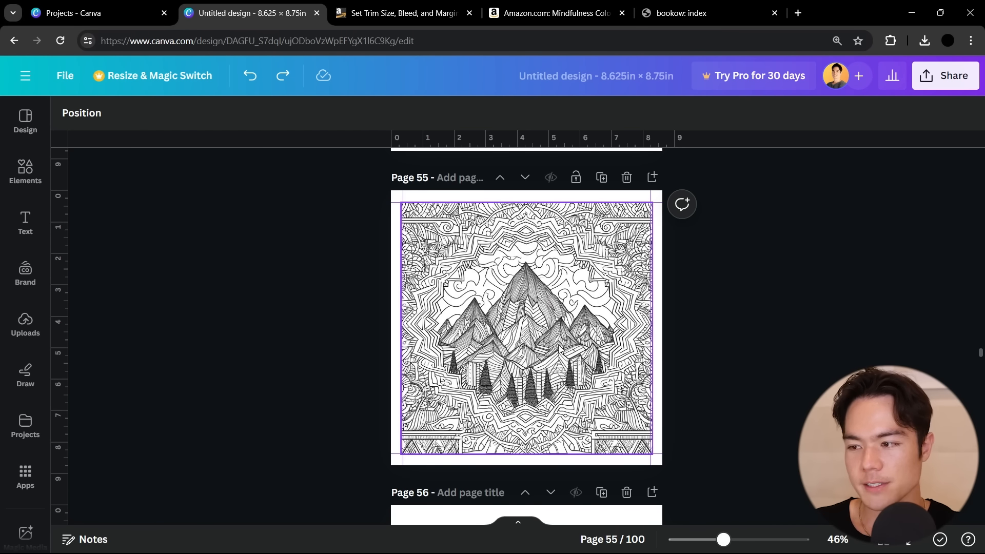
pyautogui.keyDown('ctrl'); pyautogui.scroll(2, 559, 348); pyautogui.keyUp('ctrl')
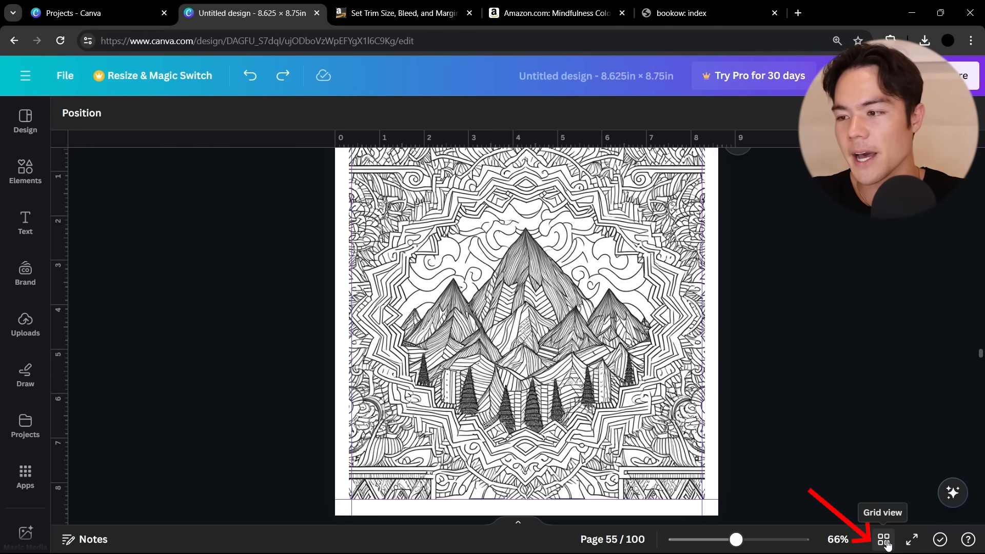
pyautogui.click(884, 541)
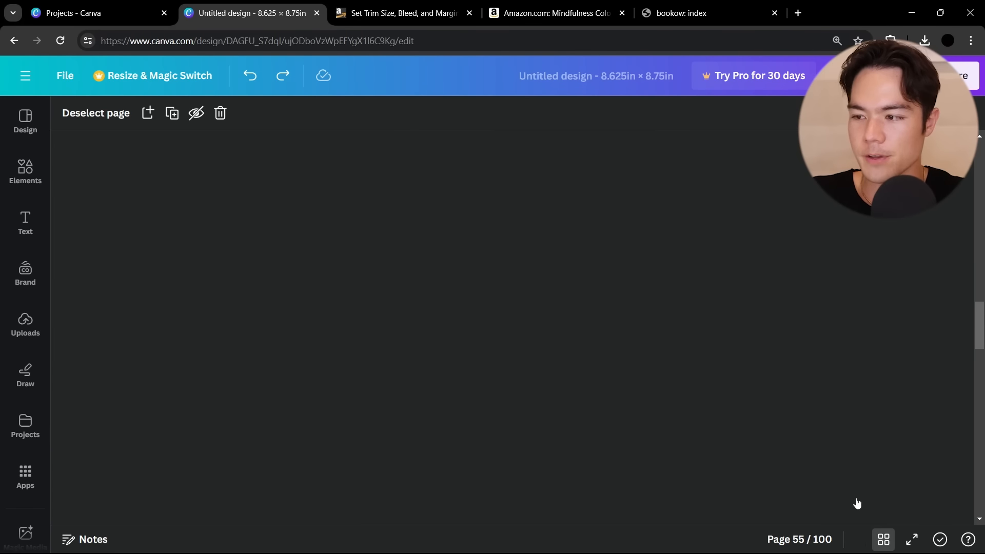
# Download all 100 pages of the finished coloring book interior as a PDF Print file
pyautogui.scroll(20, 662, 391)
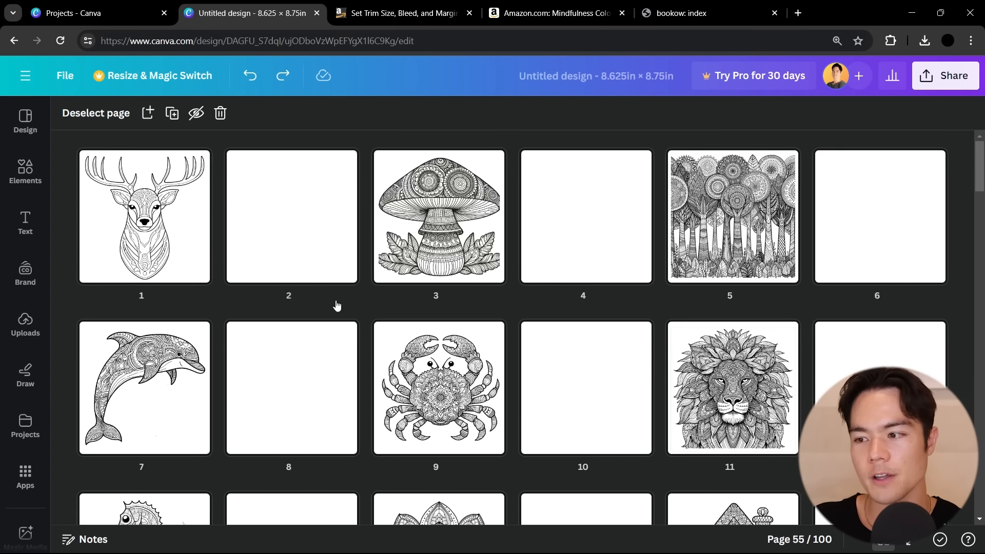
pyautogui.scroll(-20, 740, 427)
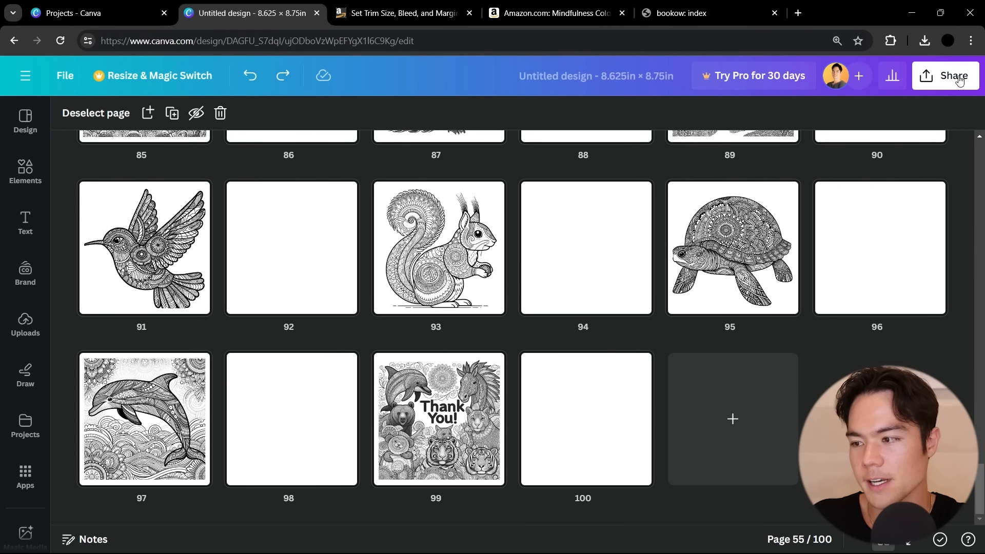
pyautogui.click(952, 83)
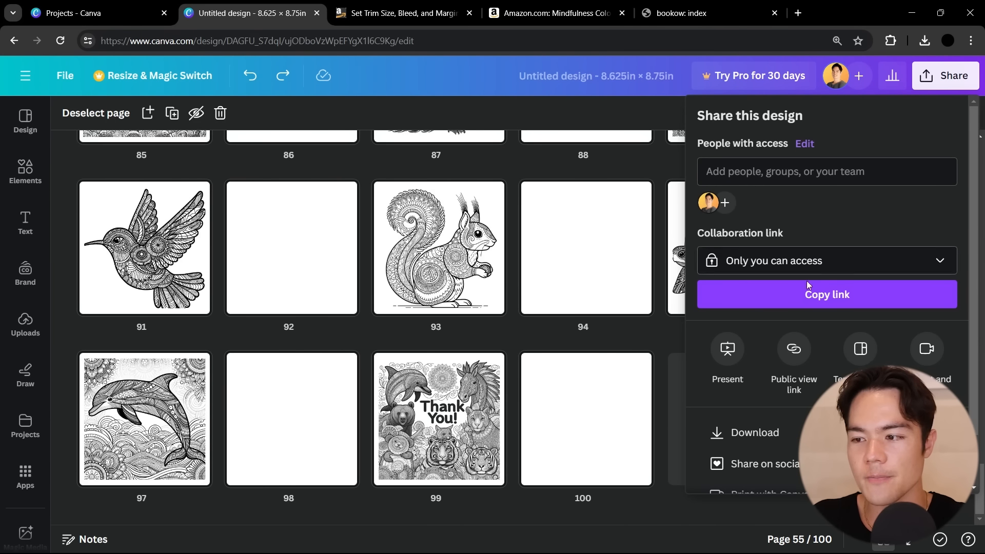
pyautogui.click(779, 430)
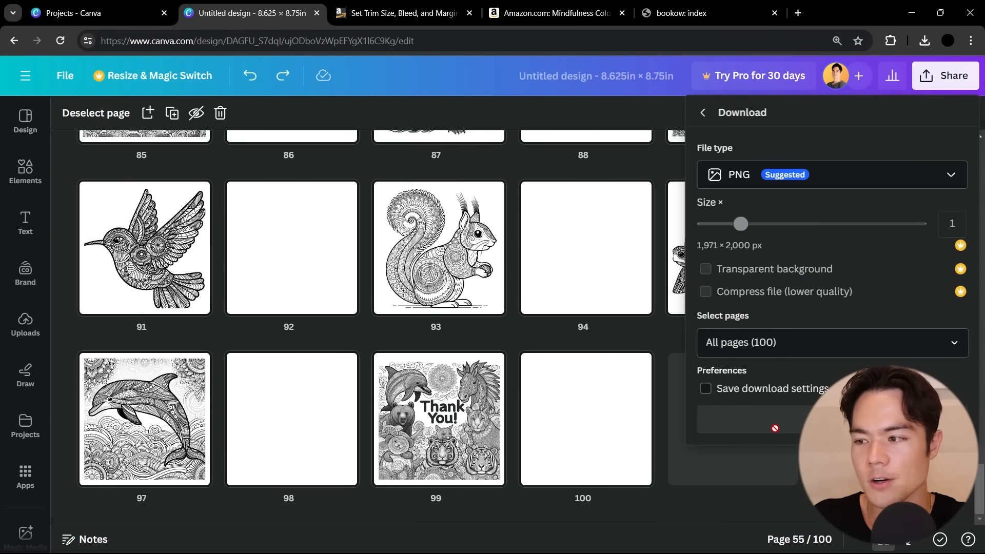
pyautogui.click(739, 185)
pyautogui.click(753, 341)
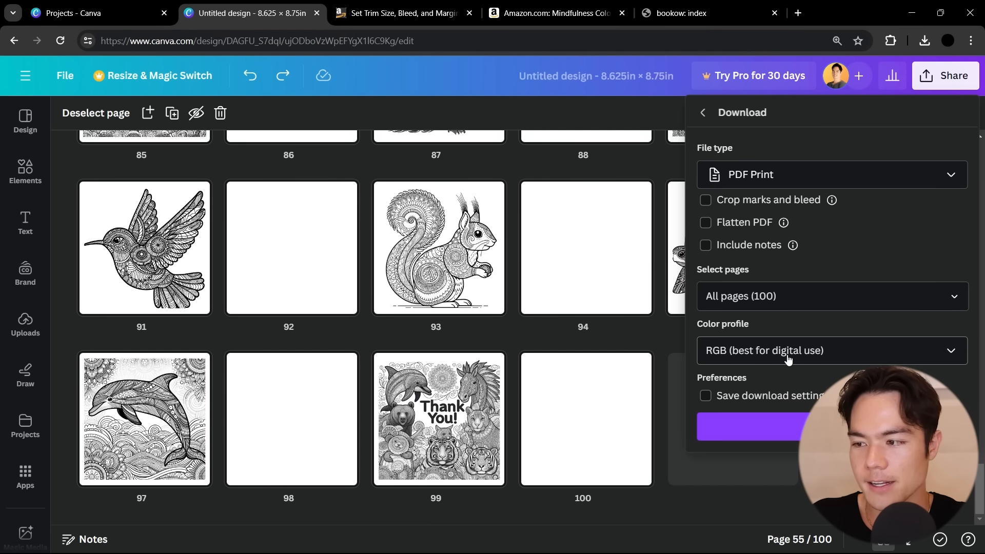
pyautogui.click(841, 426)
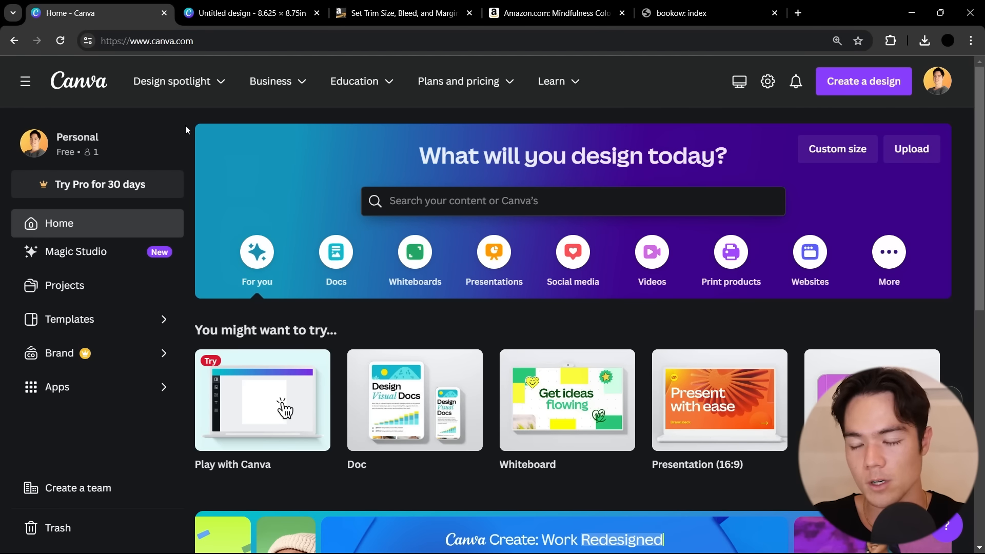
# Switch to the Bookow site and open the form of its KDP Cover Template Generator
pyautogui.click(678, 13)
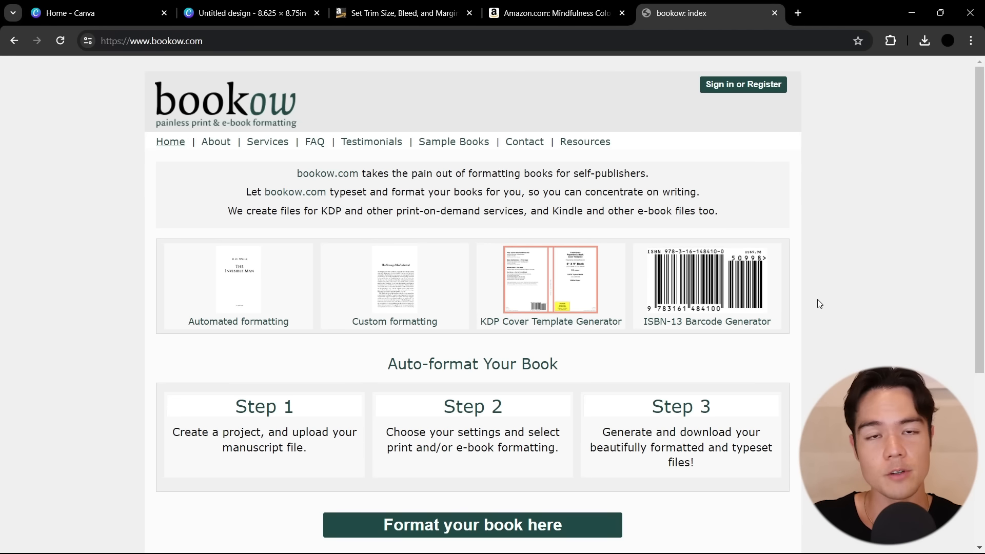
pyautogui.click(548, 314)
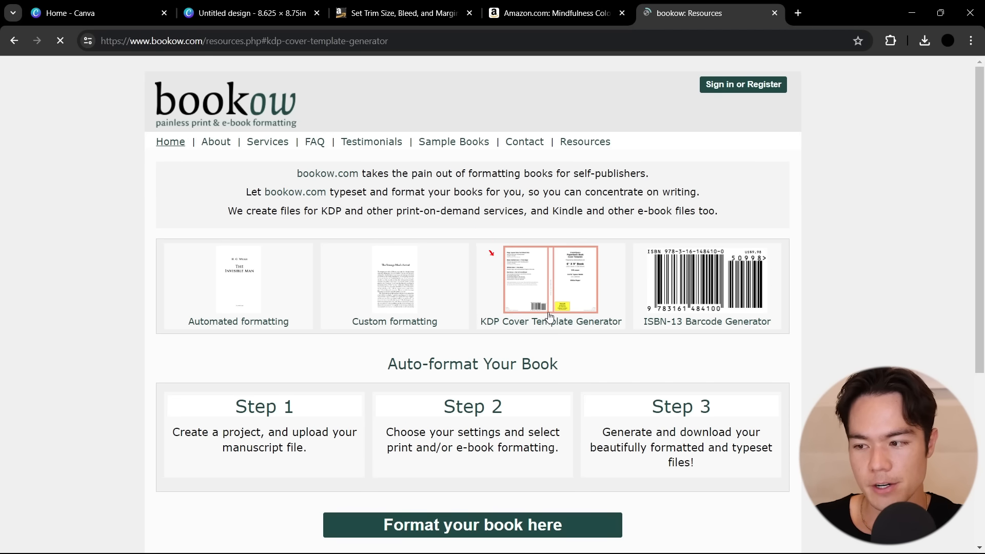
pyautogui.scroll(-2, 513, 308)
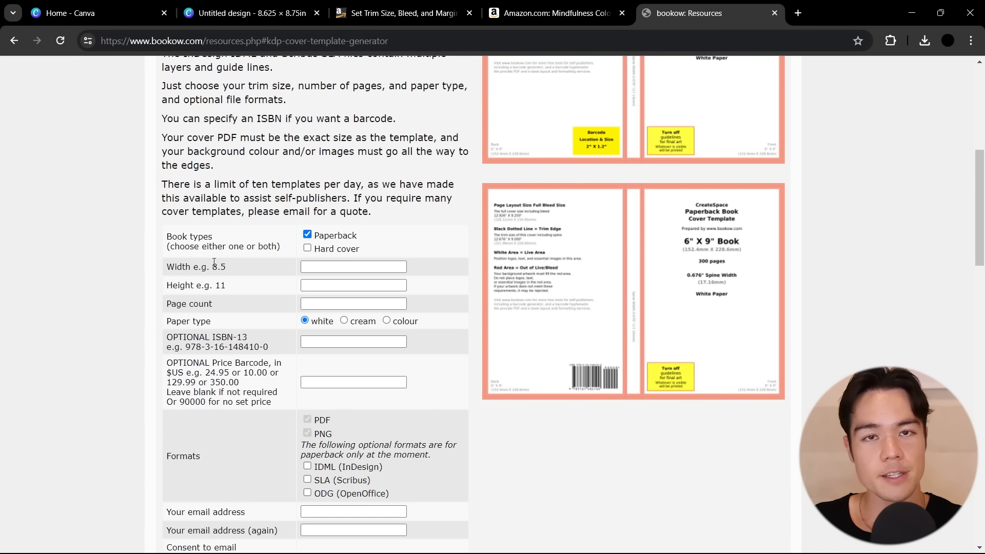
# Set the cover template's width to 8.5, its height to 8.5 and the page count to 100
pyautogui.click(323, 266)
pyautogui.write('8.5')
pyautogui.click(319, 284)
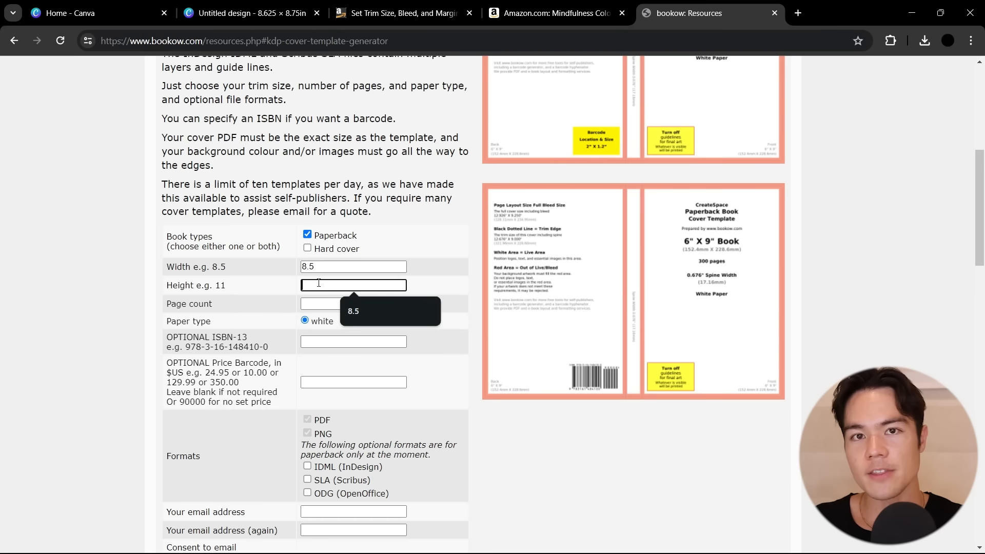
pyautogui.click(364, 310)
pyautogui.click(320, 307)
pyautogui.write('100')
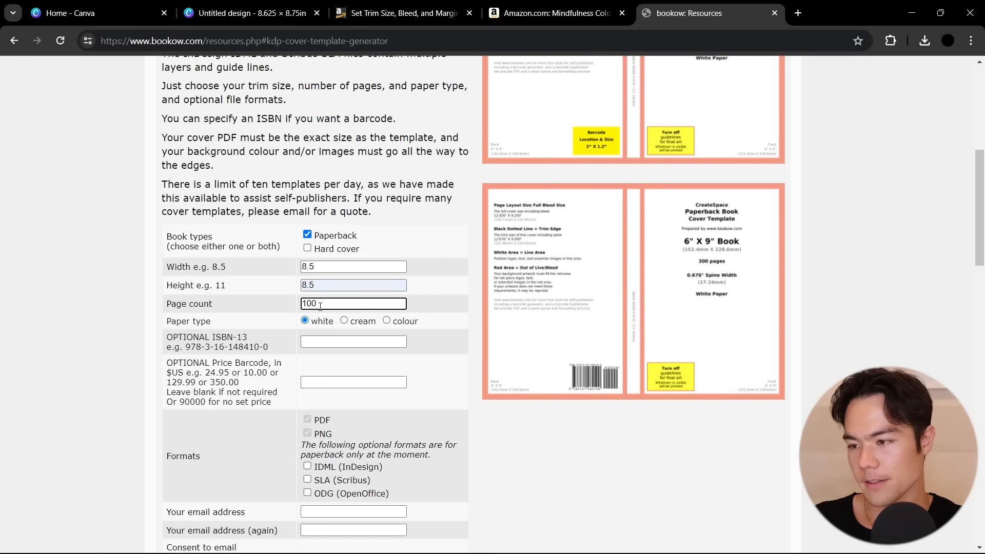
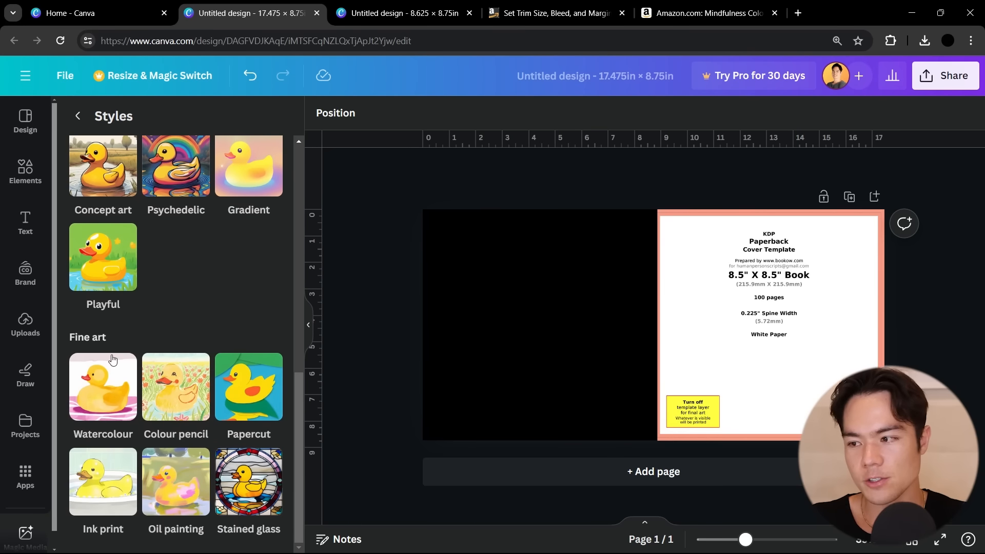
# Look through the image generator's style catalogue and choose the Concept art style
pyautogui.scroll(4, 182, 348)
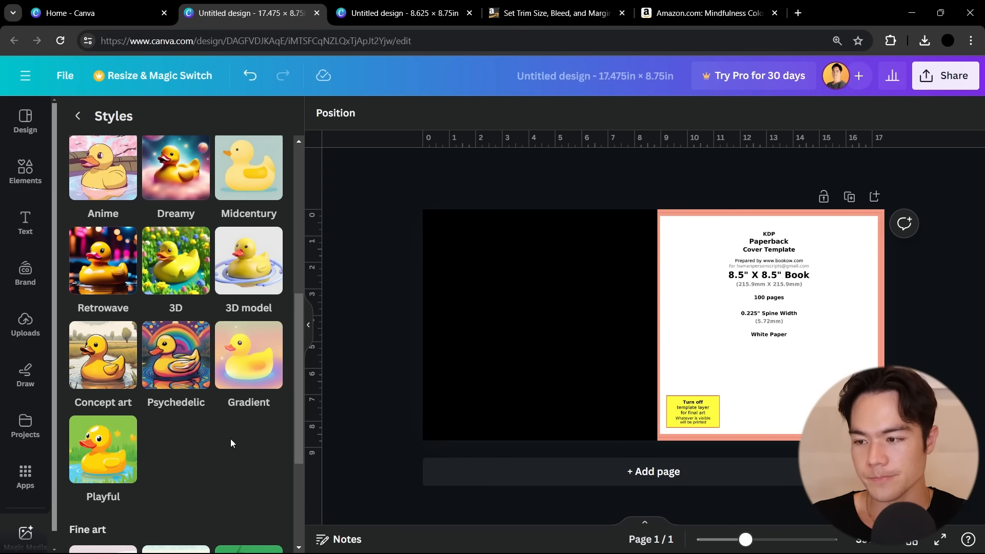
pyautogui.scroll(1, 231, 439)
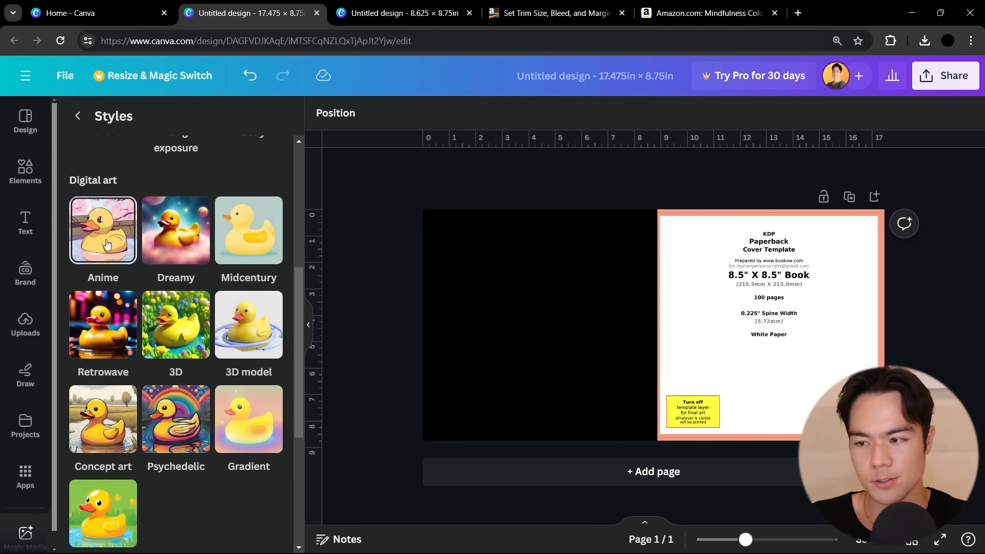
pyautogui.click(101, 415)
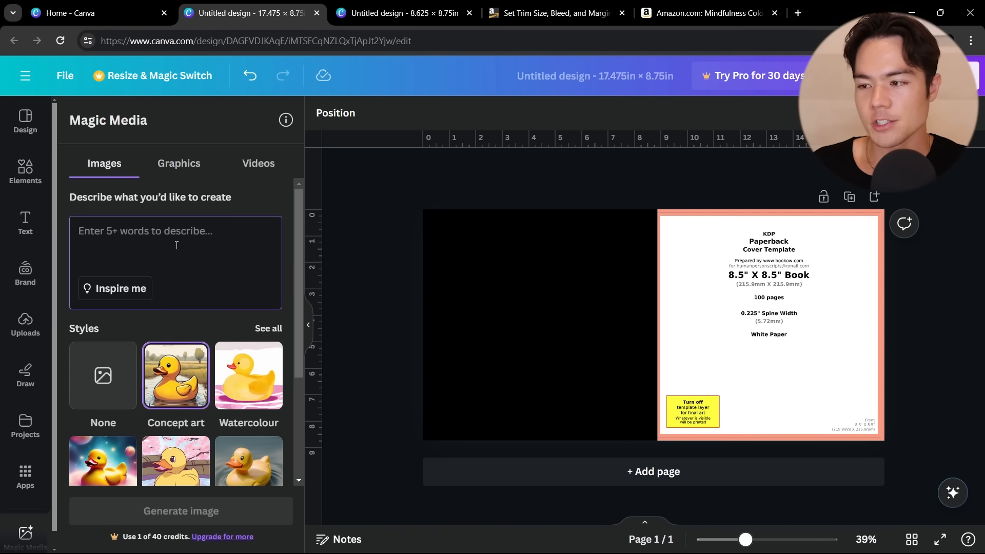
# Generate square images from a prompt describing a bear with pattern inside of it, vivid colors and thick lines
pyautogui.write('Bear with pattern inside of it, vivid colors, Thick lines, For adult coloring book')
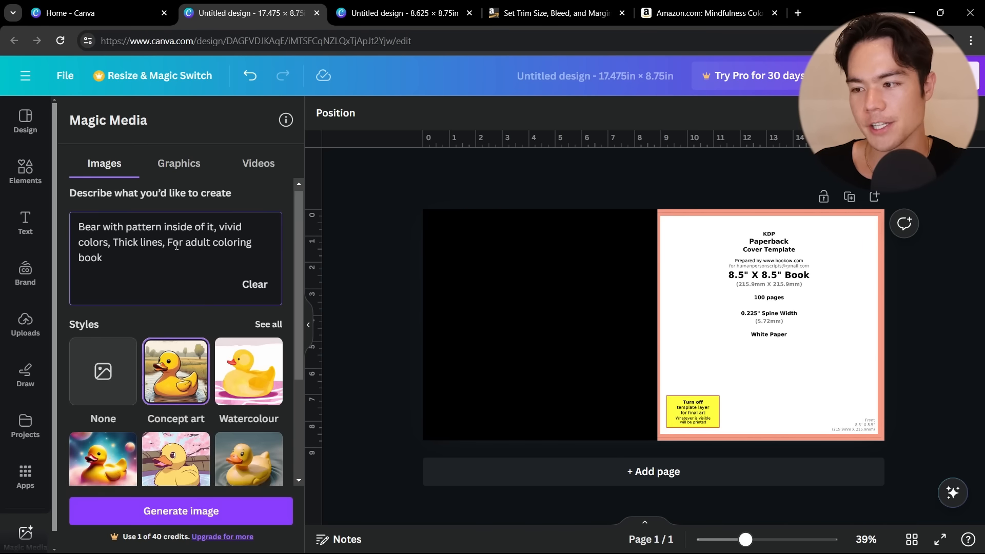
pyautogui.scroll(-3, 176, 246)
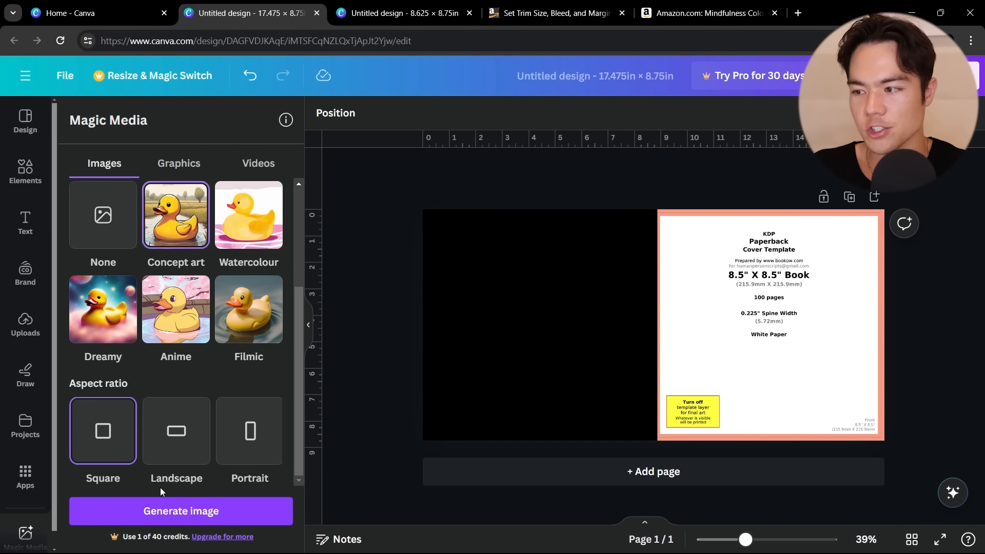
pyautogui.click(185, 507)
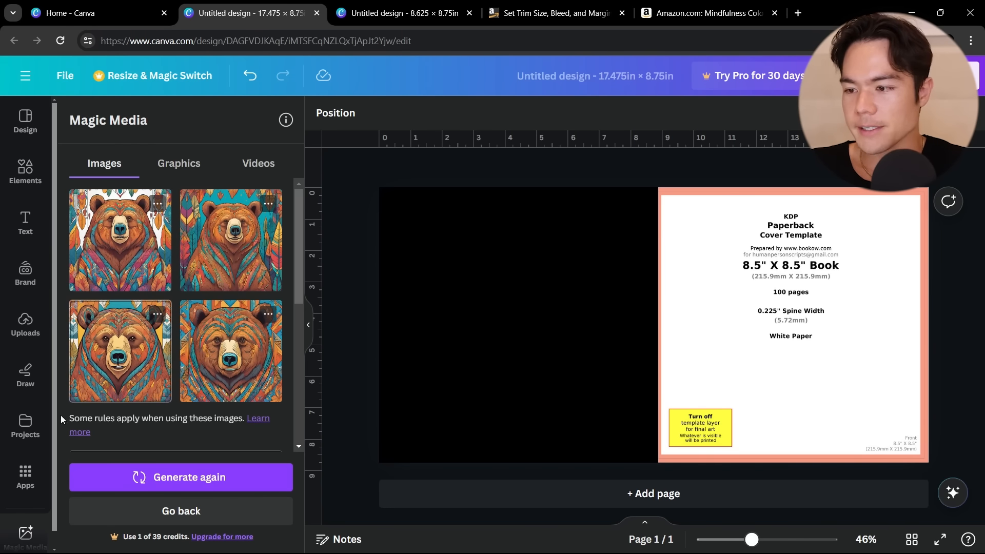
# Place the fourth generated bear image on the design and enlarge it to about 8.8 x 8.8 in over the front cover
pyautogui.click(230, 364)
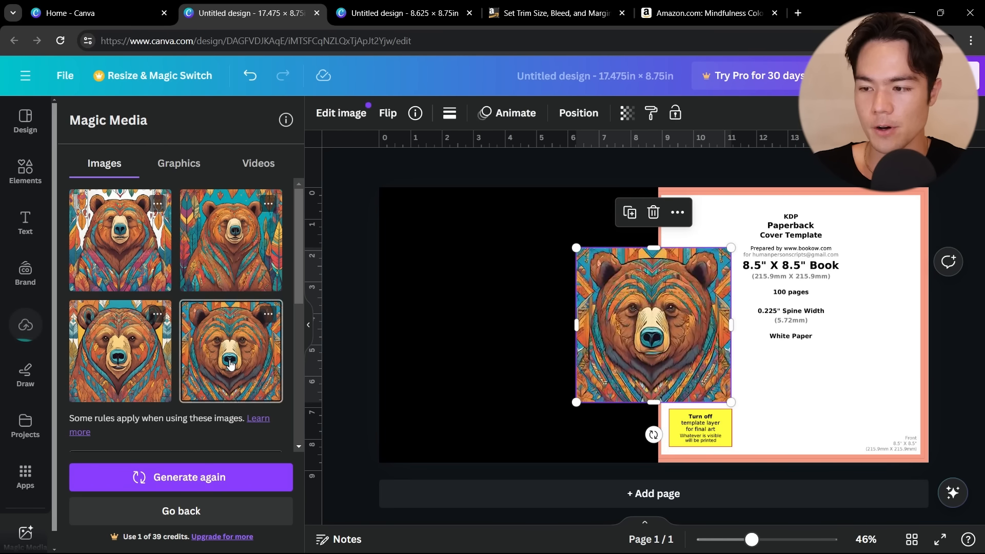
pyautogui.moveTo(693, 350); pyautogui.dragTo(938, 451)
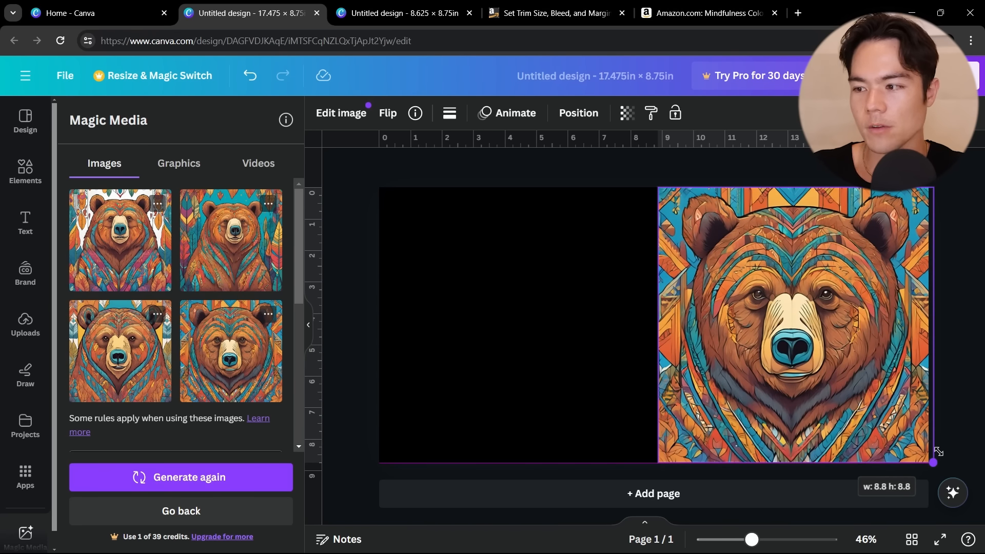
pyautogui.moveTo(939, 452); pyautogui.dragTo(939, 453)
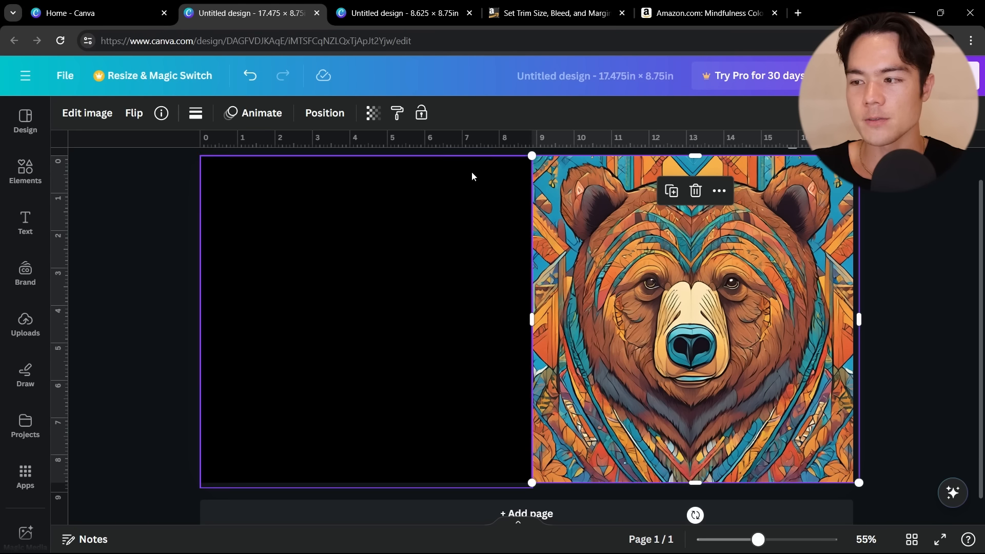
# Fade the bear image to check its coverage of the template's edges, and restore its full opacity
pyautogui.click(373, 116)
pyautogui.moveTo(333, 174); pyautogui.dragTo(290, 171)
pyautogui.scroll(2, 878, 372)
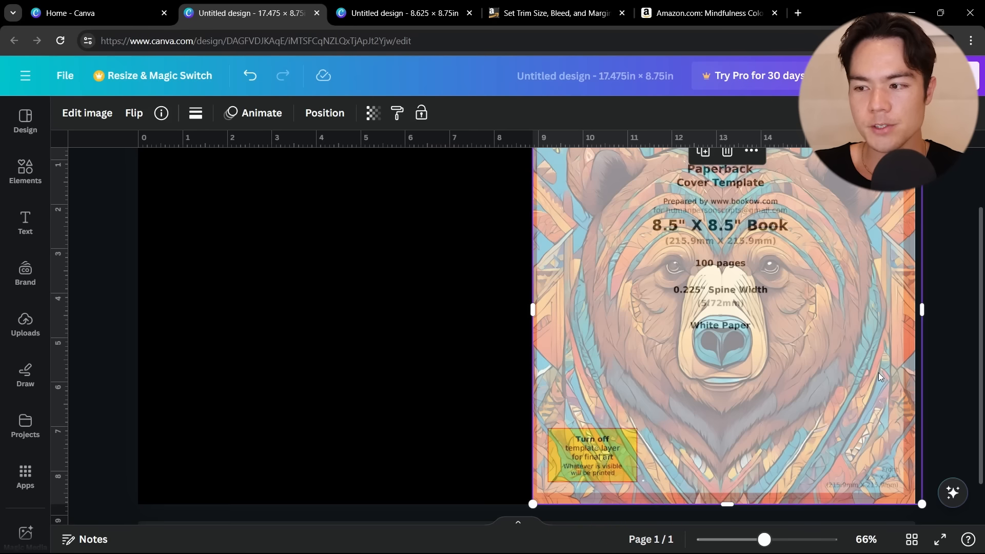
pyautogui.scroll(3, 878, 373)
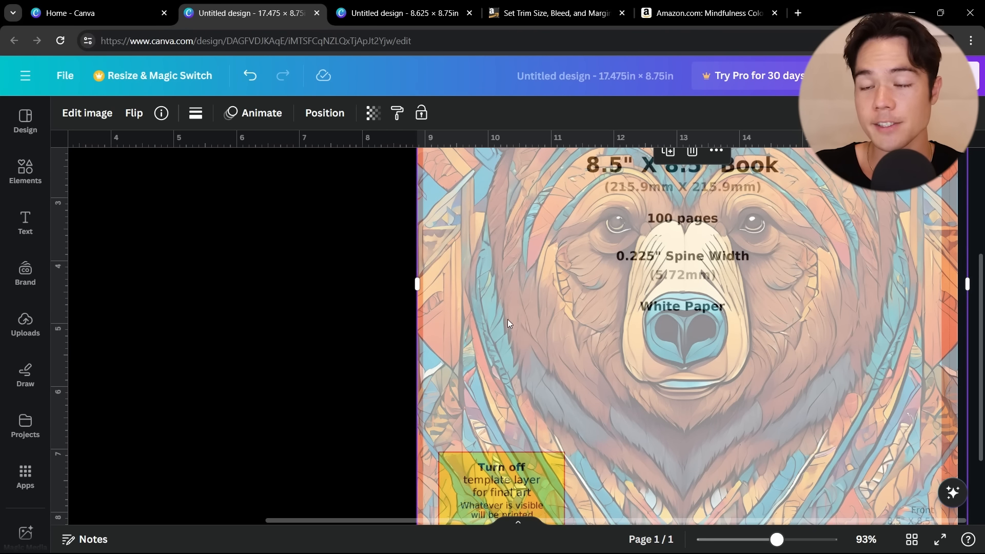
pyautogui.scroll(3, 929, 343)
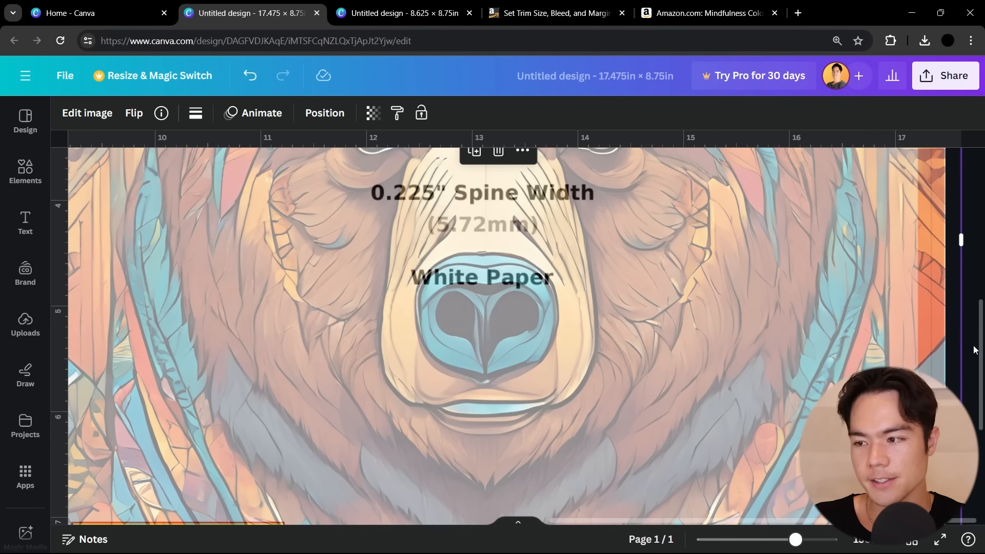
pyautogui.moveTo(765, 517); pyautogui.dragTo(553, 498)
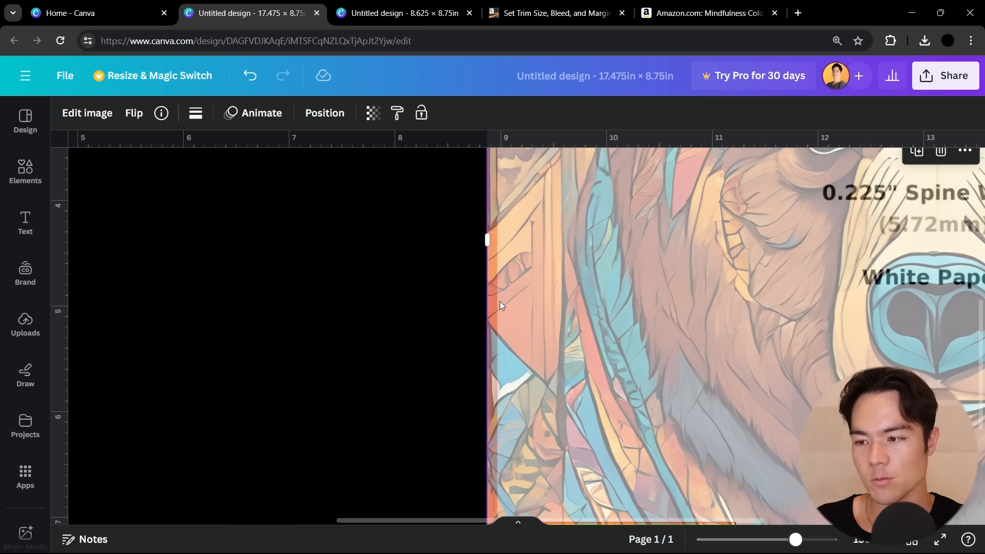
pyautogui.scroll(-4, 659, 380)
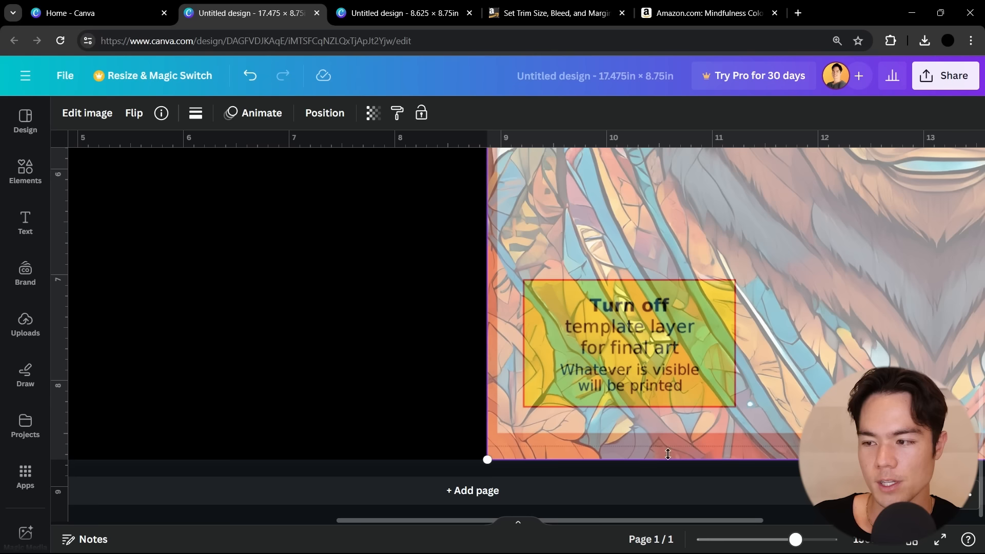
pyautogui.scroll(-5, 761, 349)
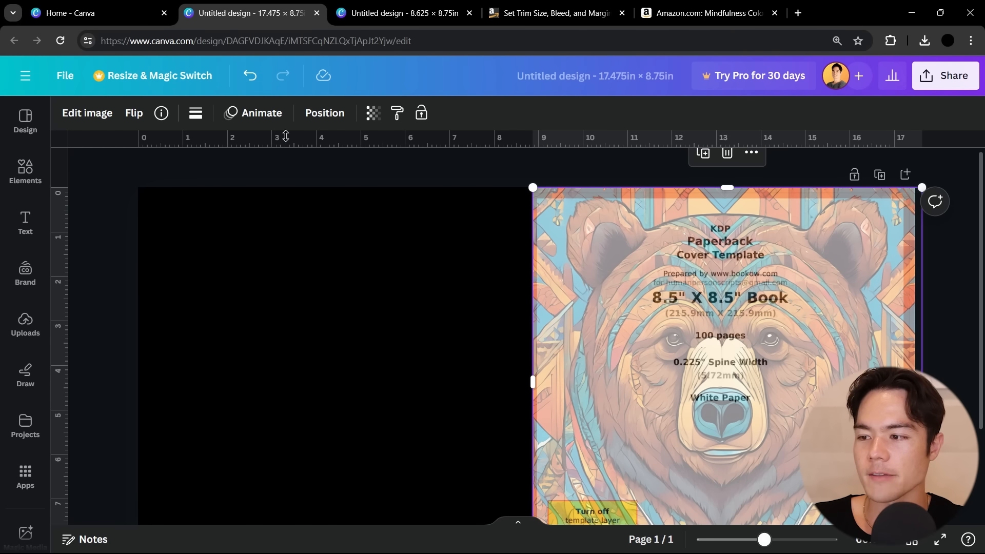
pyautogui.click(373, 113)
pyautogui.moveTo(283, 170); pyautogui.dragTo(338, 170)
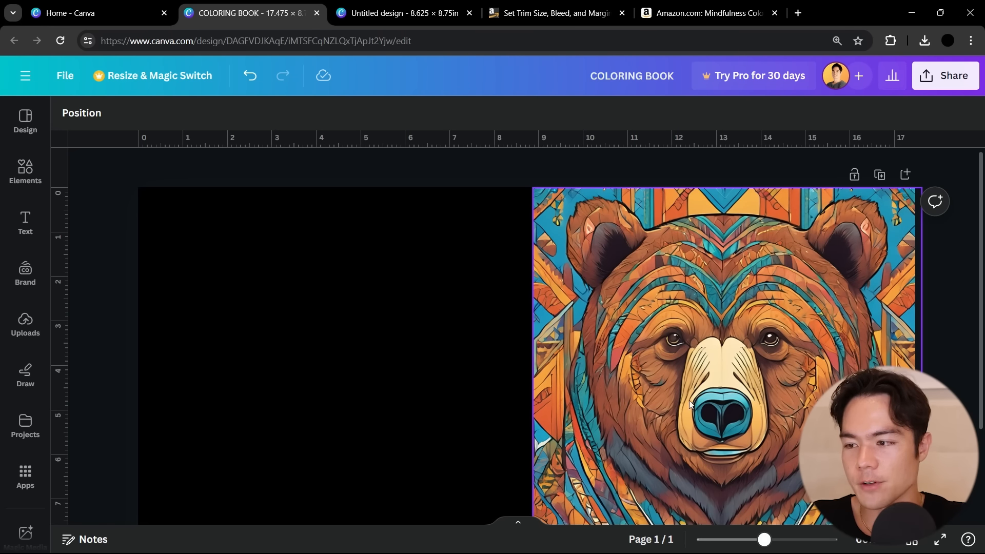
# Add a text box reading "COLORING BOOK" on the black back cover area, enlarged to about font size 37.6
pyautogui.scroll(-1, 640, 456)
pyautogui.scroll(1, 640, 455)
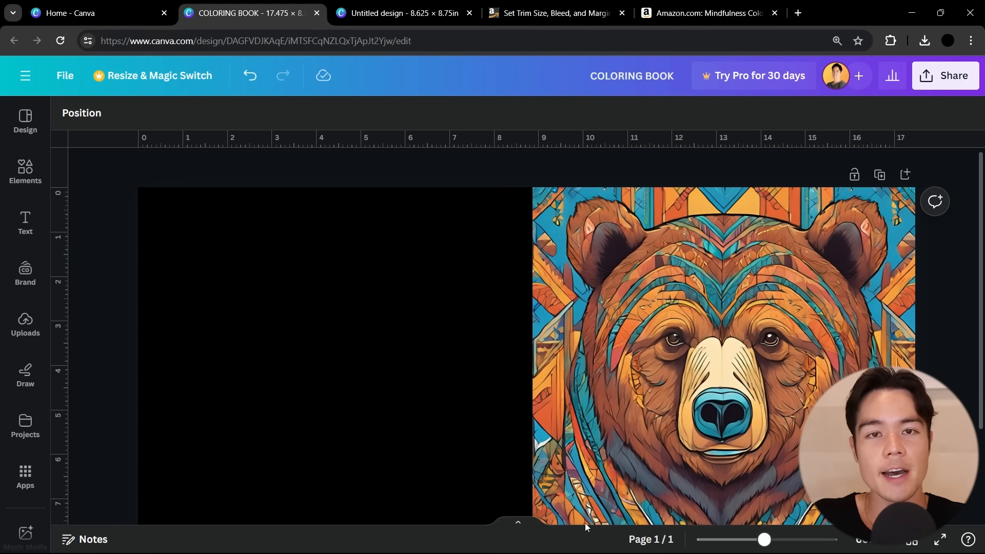
pyautogui.click(19, 228)
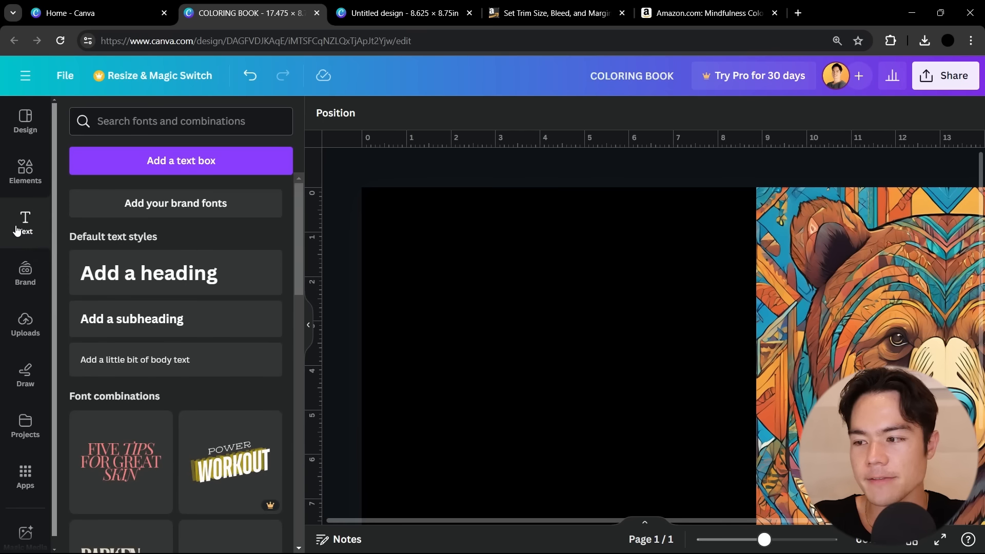
pyautogui.click(192, 163)
pyautogui.moveTo(685, 393); pyautogui.dragTo(572, 398)
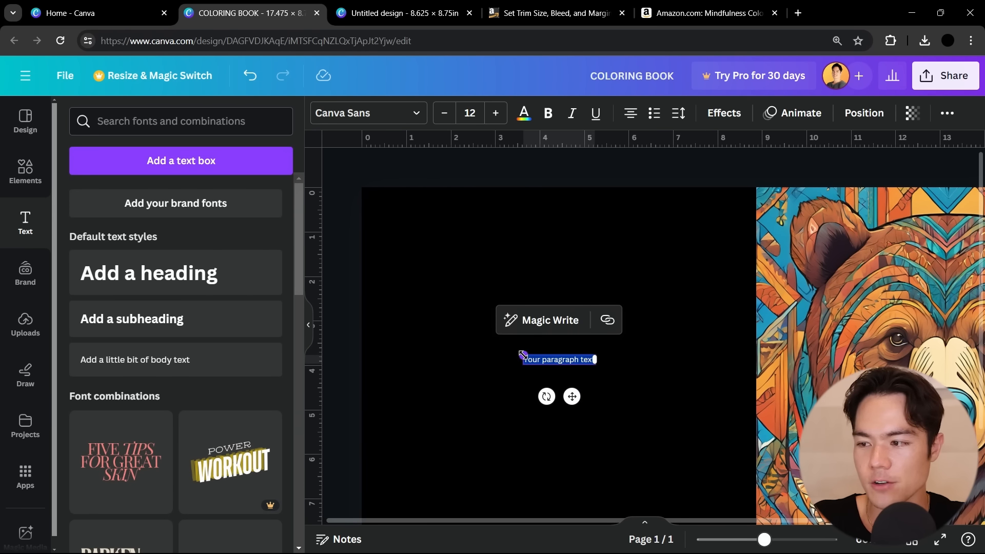
pyautogui.moveTo(522, 353); pyautogui.dragTo(375, 287)
pyautogui.moveTo(517, 397); pyautogui.dragTo(551, 396)
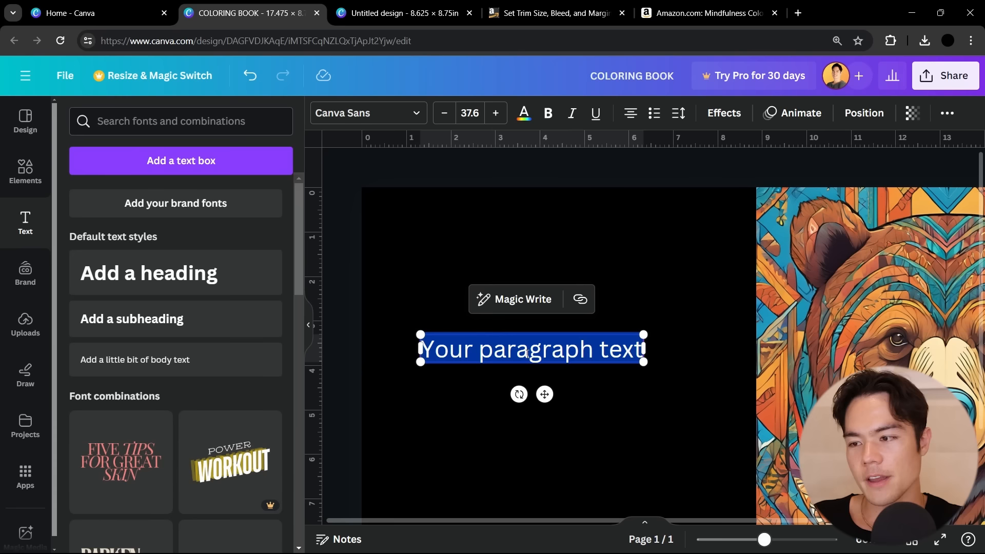
pyautogui.press('BackSpace')
pyautogui.write('COLORING')
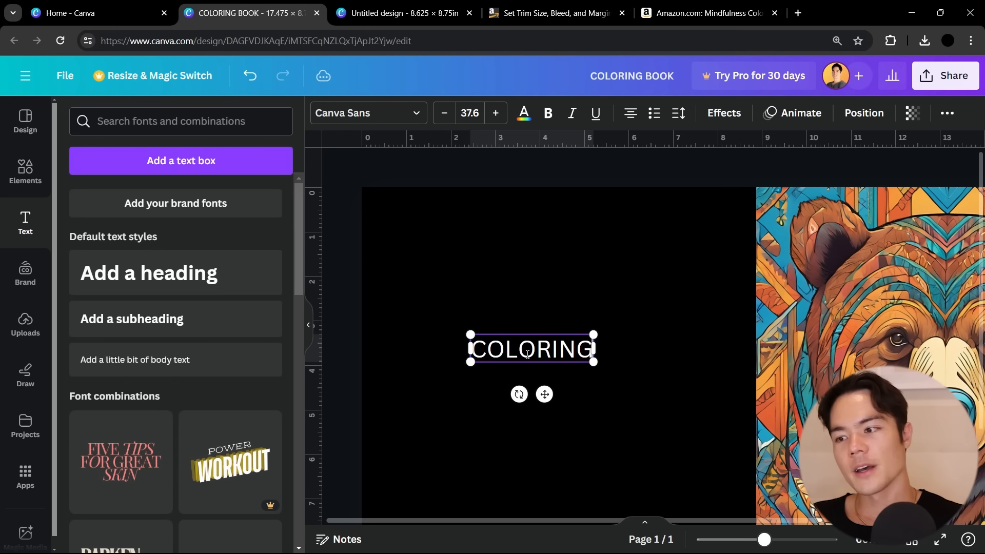
pyautogui.write(' BOOK')
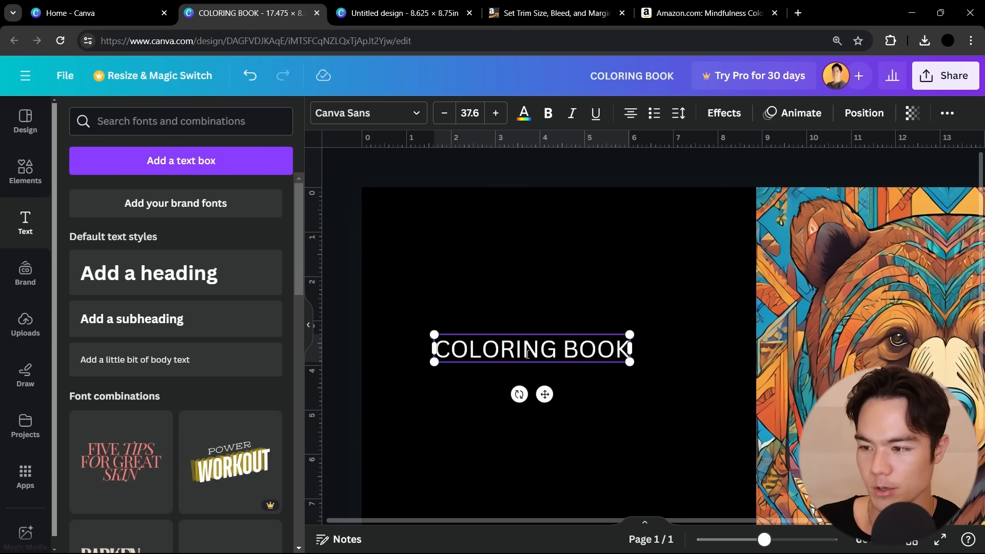
# Browse the font list and set the title's font to Cinzel
pyautogui.click(417, 113)
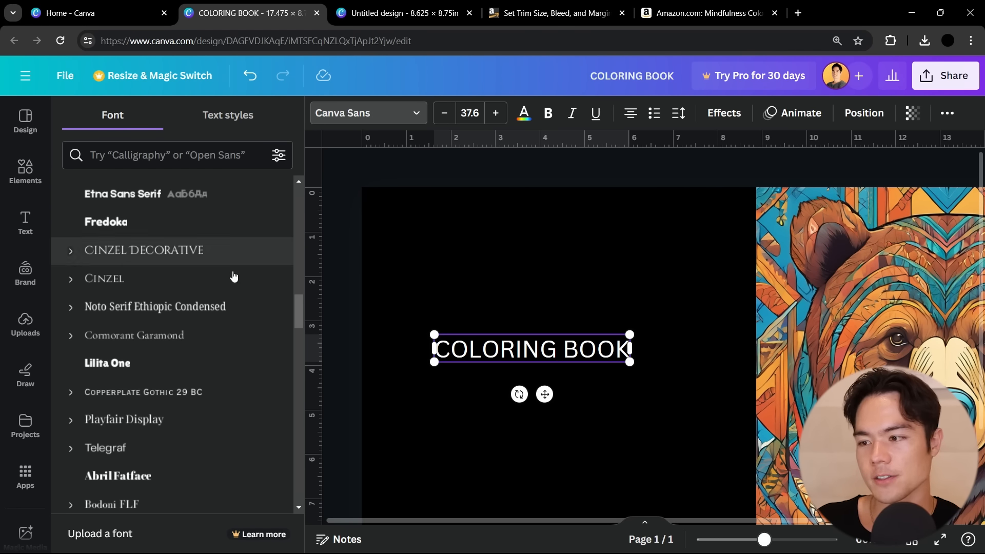
pyautogui.scroll(-6, 187, 307)
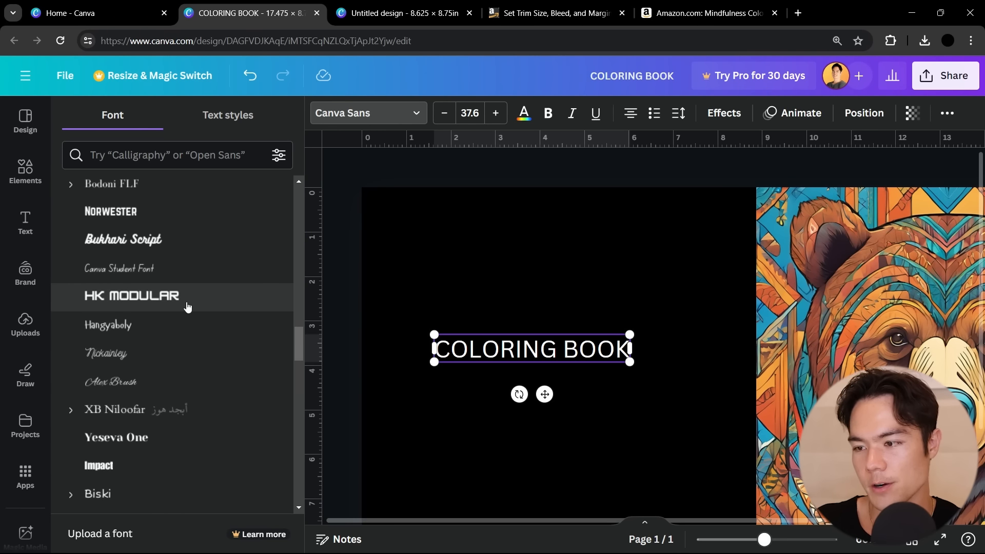
pyautogui.scroll(10, 187, 306)
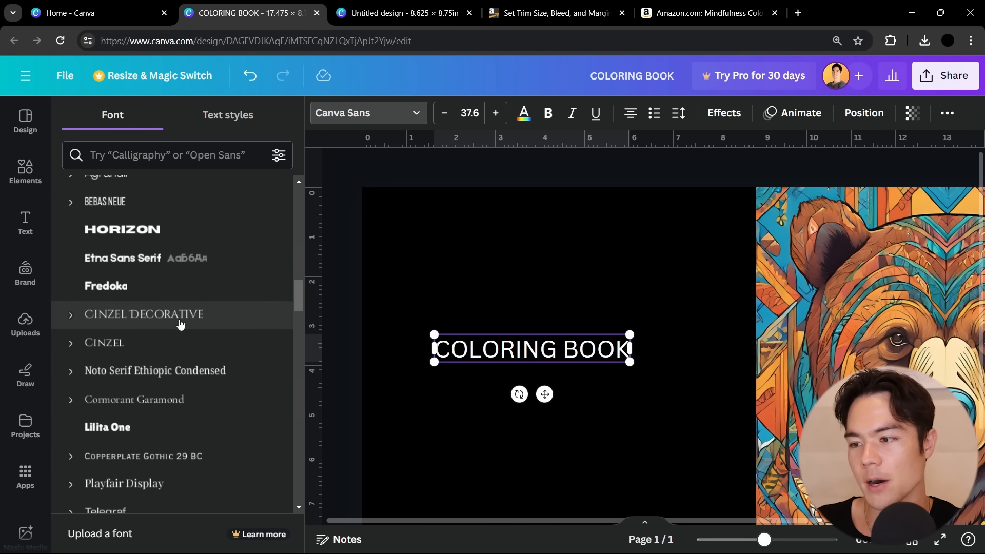
pyautogui.click(114, 345)
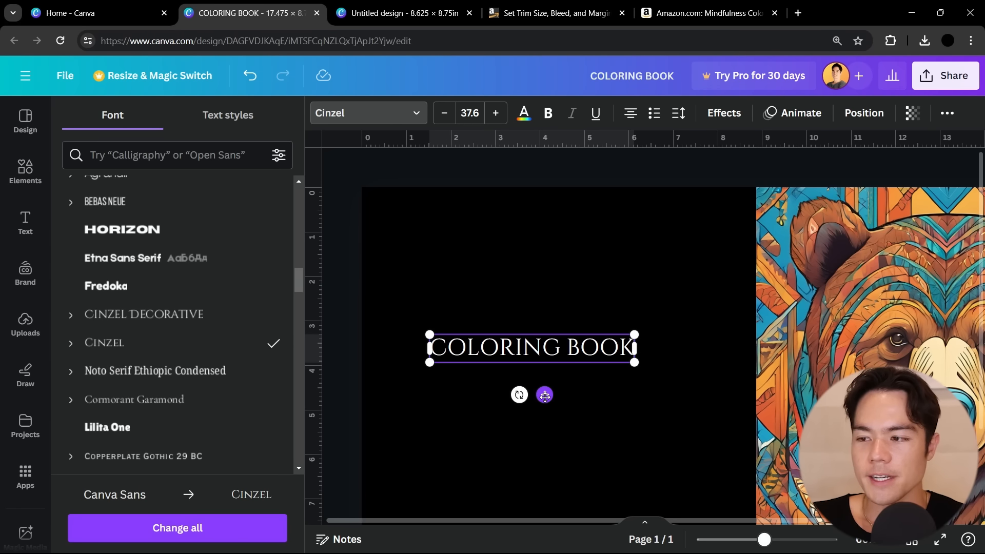
# Enlarge the title to about font size 57.9 and move it over the bear's forehead on the front cover
pyautogui.moveTo(599, 343); pyautogui.dragTo(604, 343)
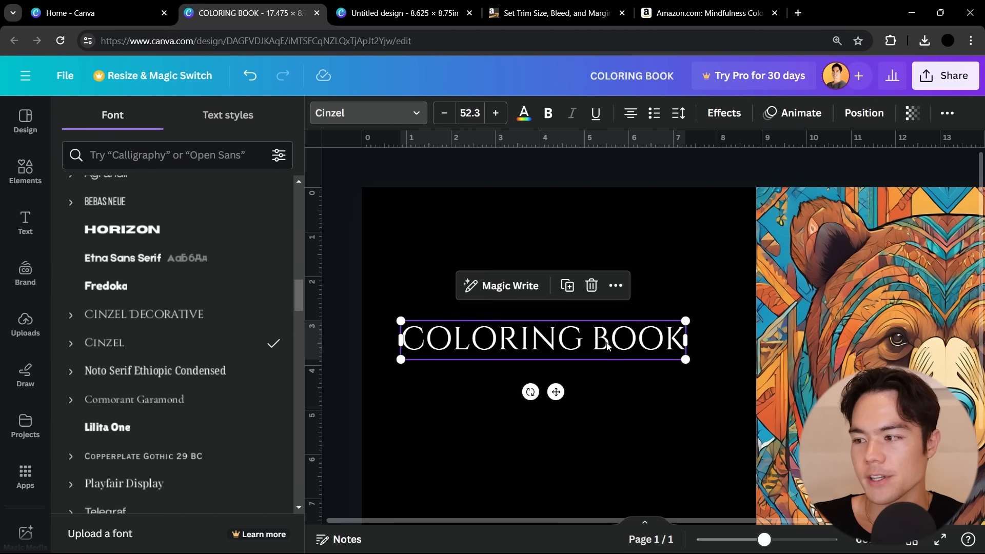
pyautogui.moveTo(685, 321); pyautogui.dragTo(695, 318)
pyautogui.moveTo(695, 318); pyautogui.dragTo(703, 315)
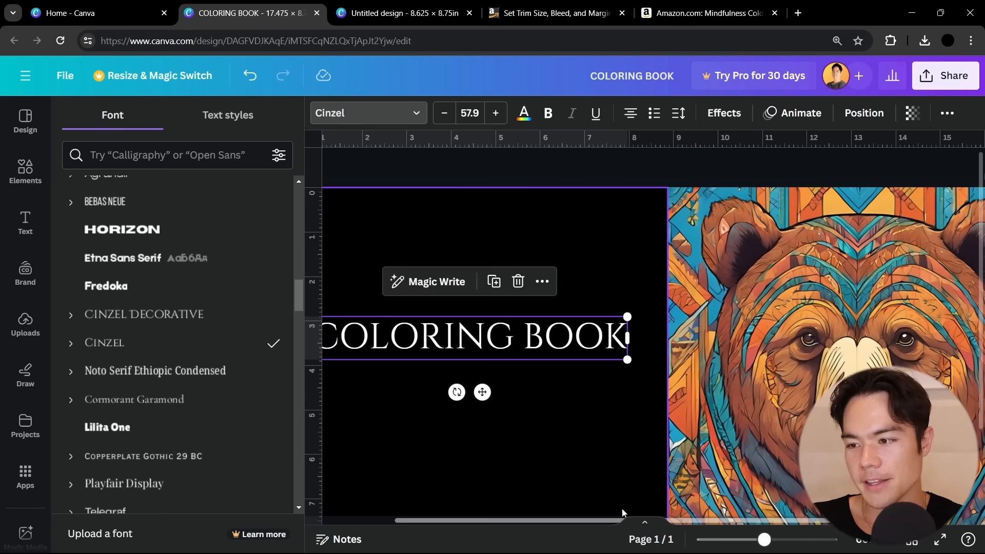
pyautogui.moveTo(482, 392); pyautogui.dragTo(860, 293)
pyautogui.hscroll(3, 708, 444)
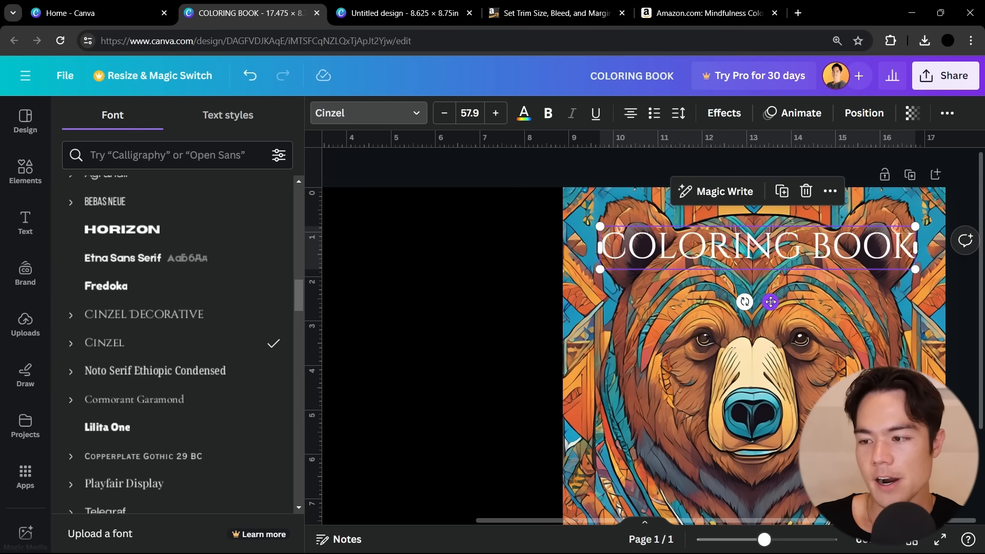
# Apply the Outline effect to the title with a thicker black outline
pyautogui.click(725, 114)
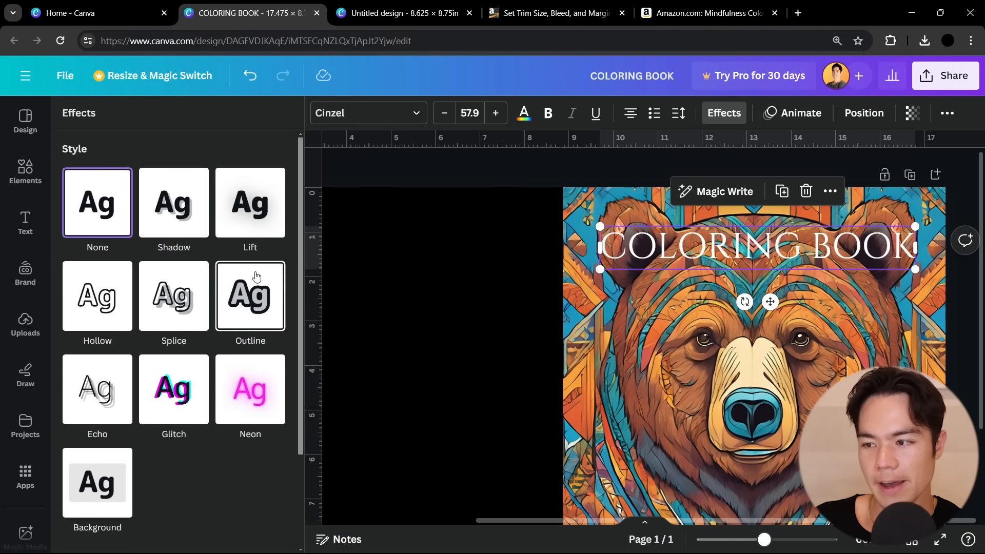
pyautogui.click(262, 303)
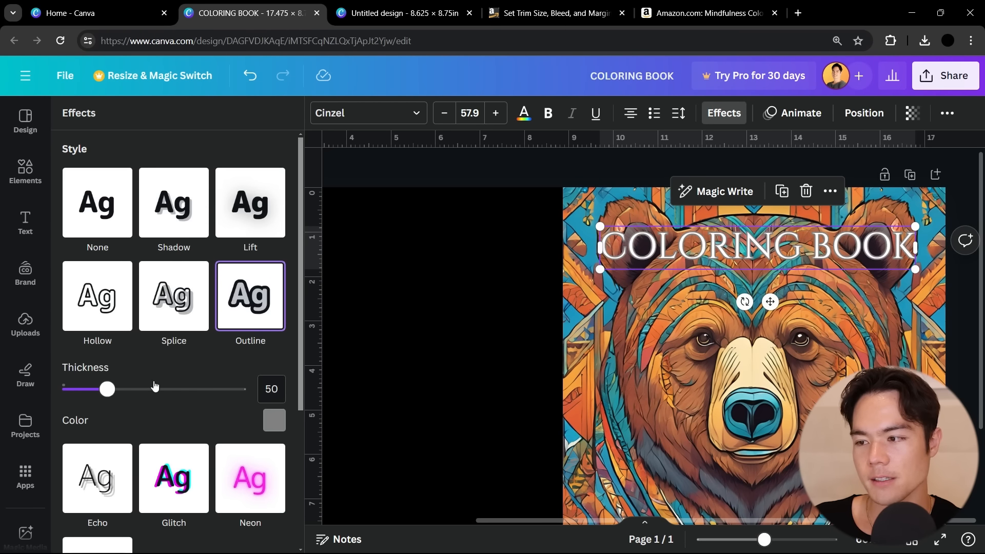
pyautogui.moveTo(107, 389); pyautogui.dragTo(222, 390)
pyautogui.click(279, 421)
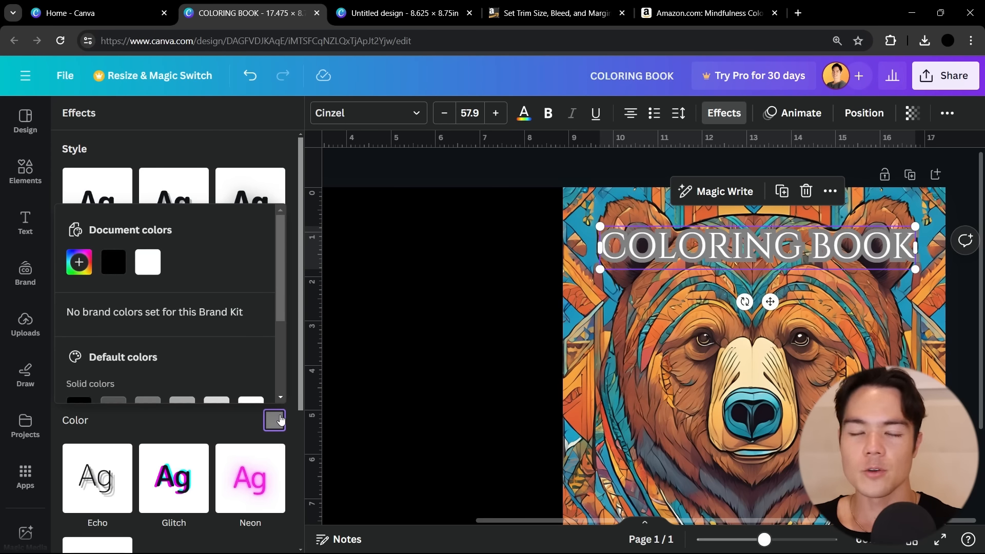
pyautogui.click(121, 264)
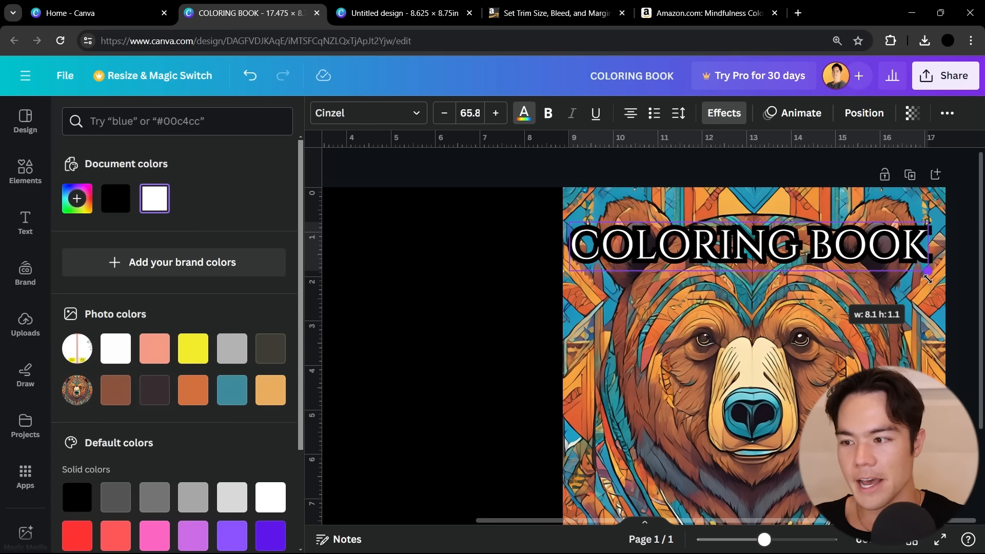
# Enlarge the title to about font size 65.8 and center it across the upper part of the front cover
pyautogui.moveTo(928, 279); pyautogui.dragTo(930, 280)
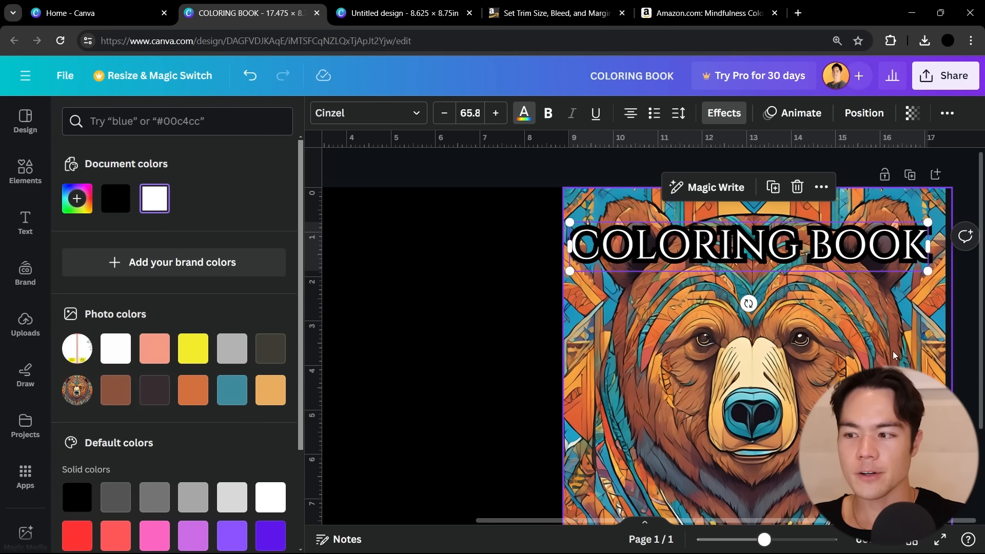
pyautogui.click(891, 350)
pyautogui.click(866, 251)
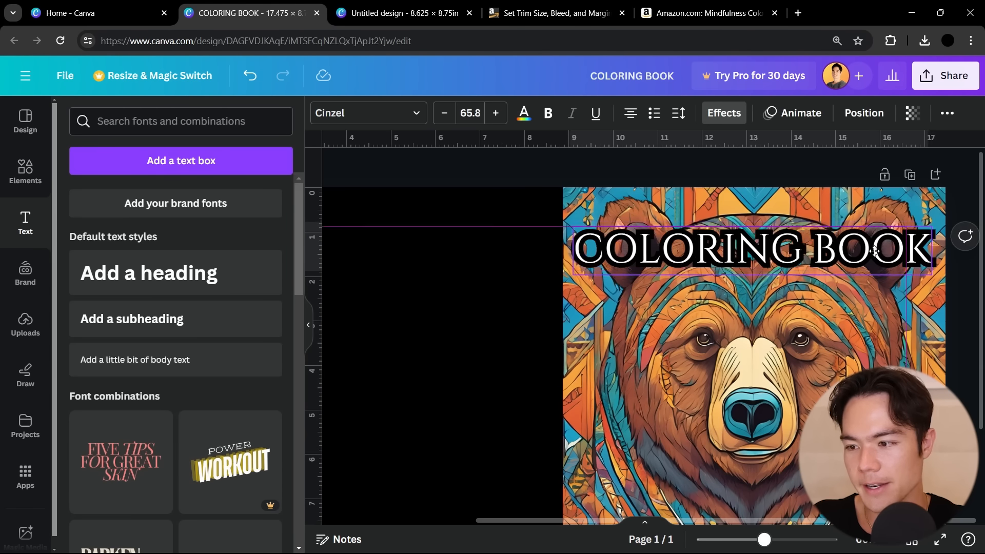
pyautogui.moveTo(866, 251); pyautogui.dragTo(870, 251)
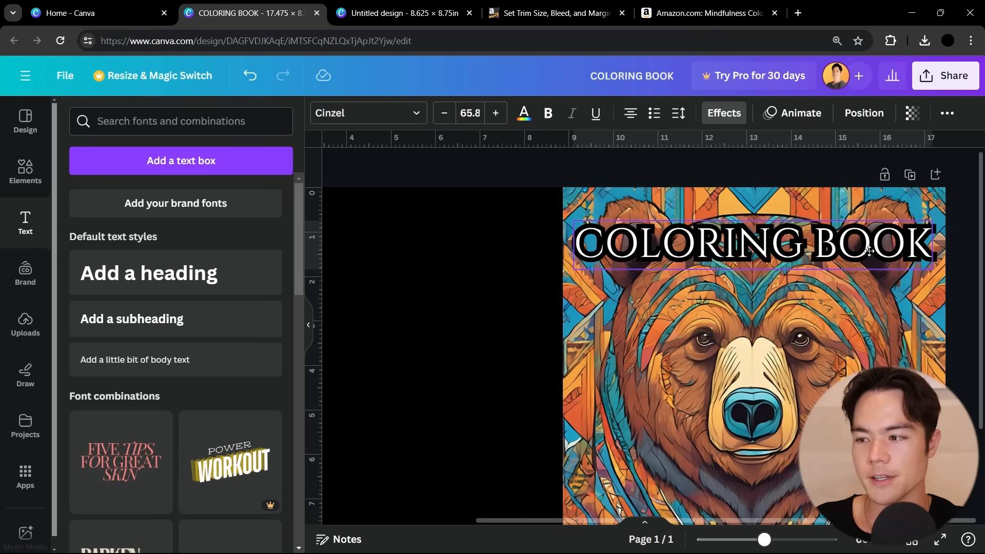
pyautogui.click(882, 321)
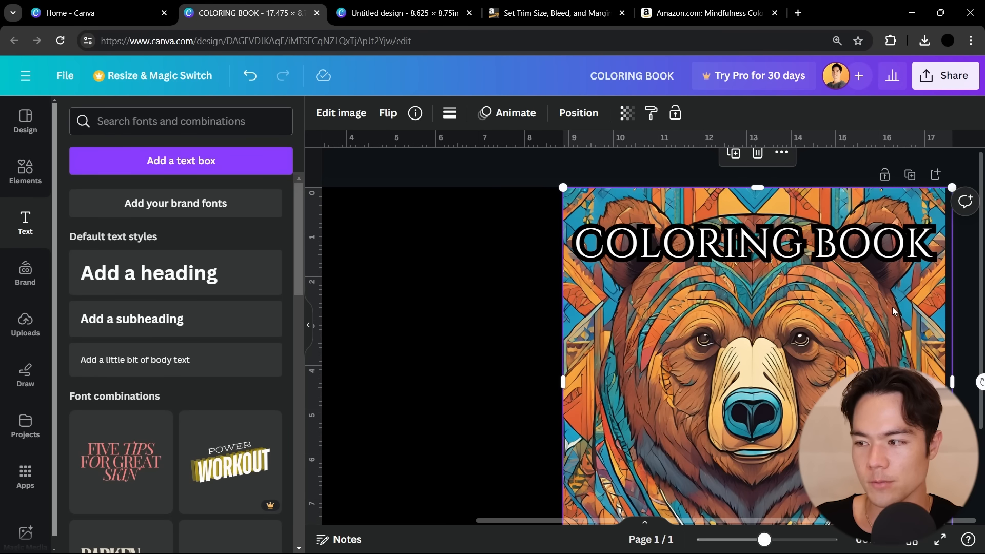
# Lower the bear image's opacity to 46 and inspect the title's edges against the template margins beneath
pyautogui.click(625, 116)
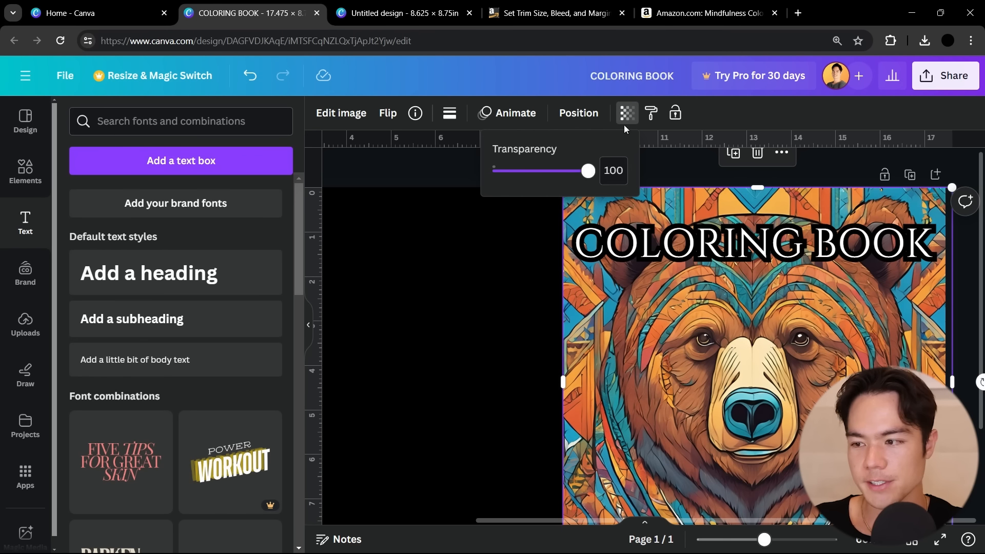
pyautogui.moveTo(589, 171); pyautogui.dragTo(536, 171)
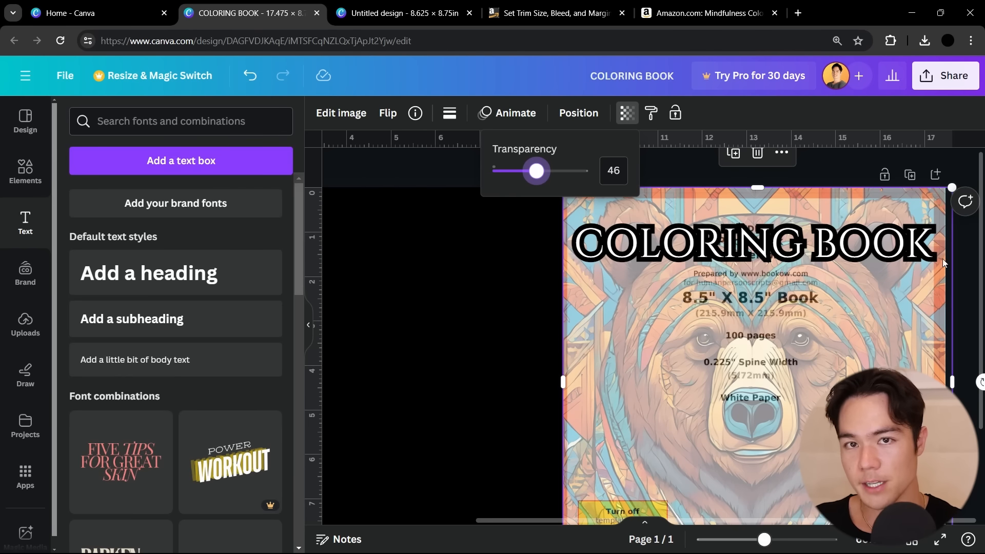
pyautogui.scroll(2, 941, 251)
pyautogui.scroll(2, 941, 249)
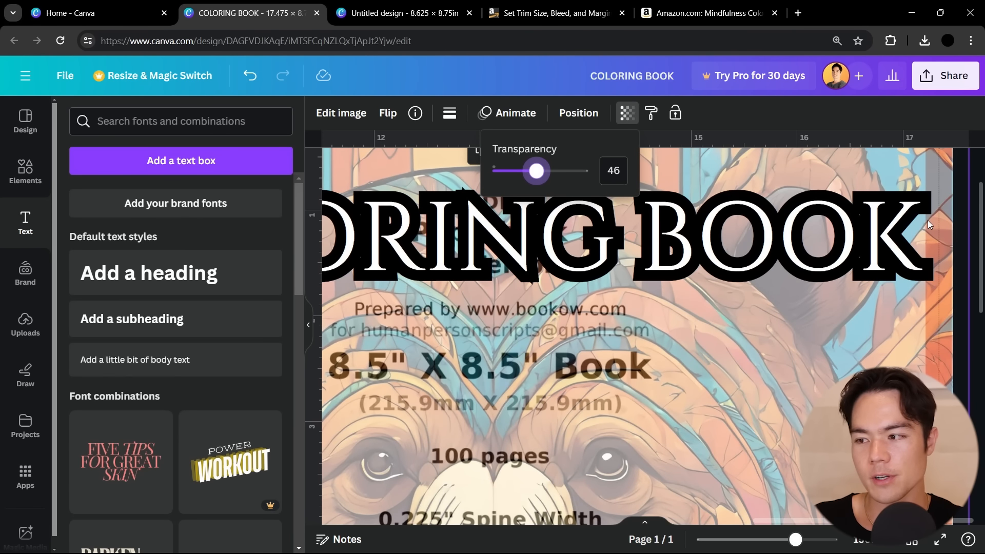
# Shrink the title to about font size 59.6 and recenter it inside the template's safe margins
pyautogui.click(904, 229)
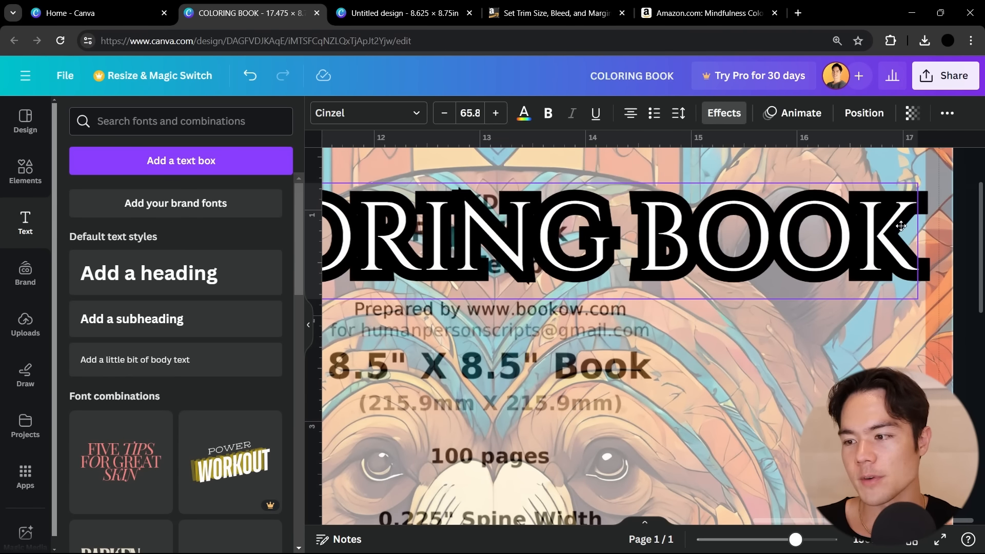
pyautogui.scroll(-3, 803, 259)
pyautogui.moveTo(570, 216); pyautogui.dragTo(603, 228)
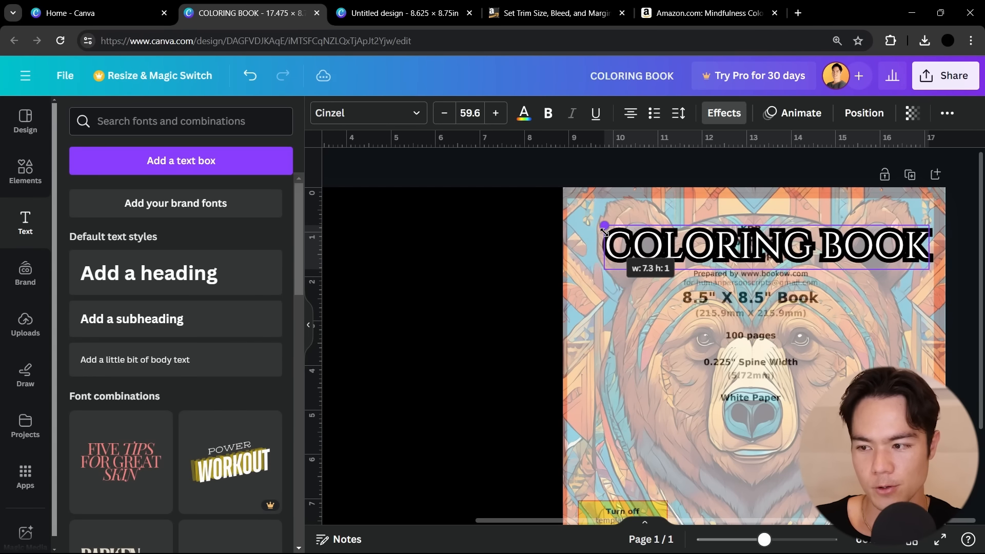
pyautogui.moveTo(787, 305); pyautogui.dragTo(777, 301)
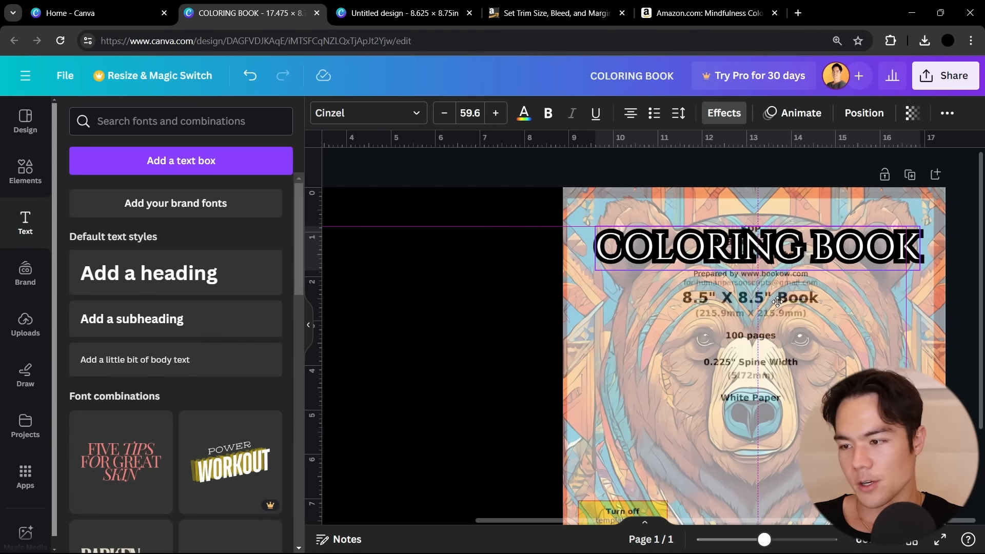
# Set the bear image's transparency value to 100 so that it fully covers the template
pyautogui.click(803, 316)
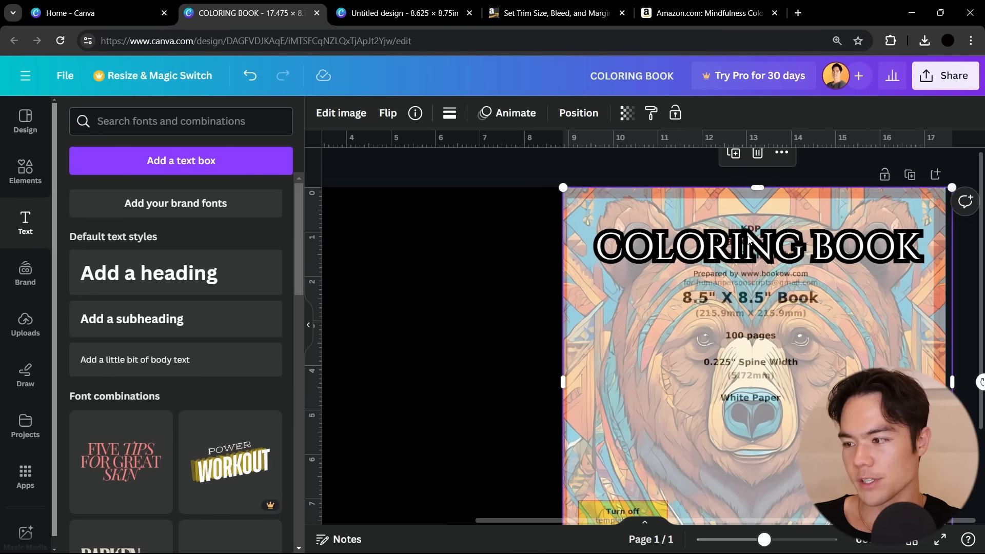
pyautogui.click(625, 117)
pyautogui.moveTo(537, 170); pyautogui.dragTo(652, 177)
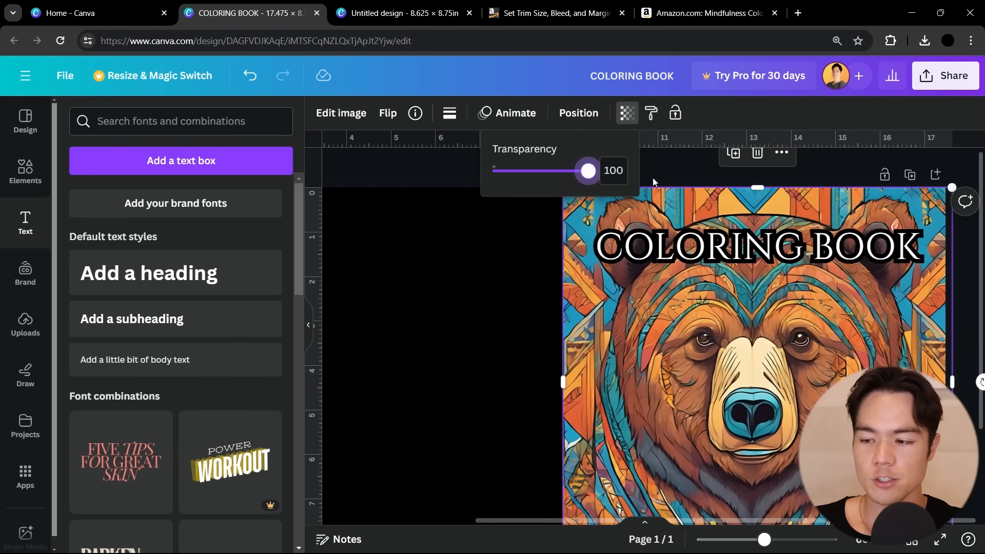
pyautogui.click(971, 269)
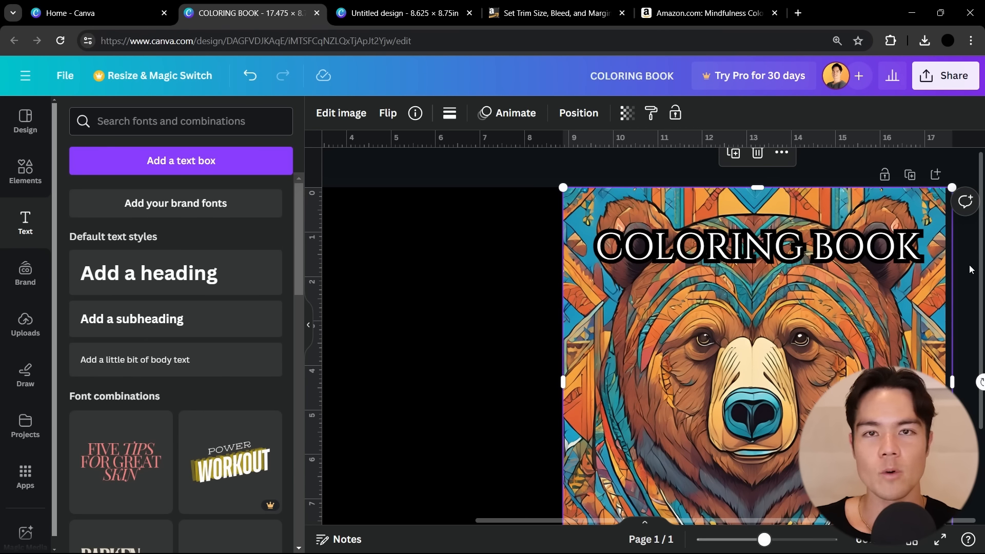
# Duplicate the title, place a smaller copy directly below it and change its text to "EVERYTHING YOU CAN FIND IN NATURE"
pyautogui.click(745, 263)
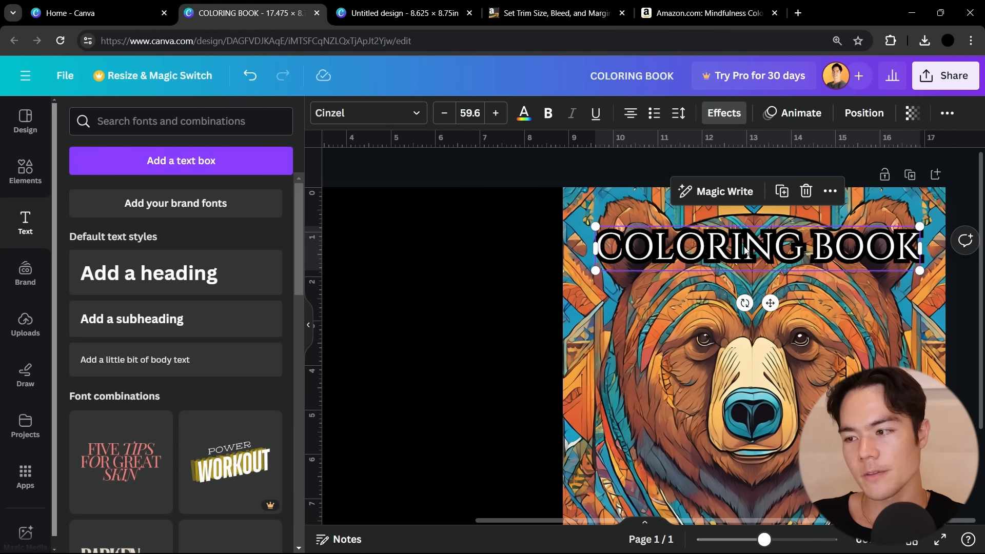
pyautogui.click(782, 191)
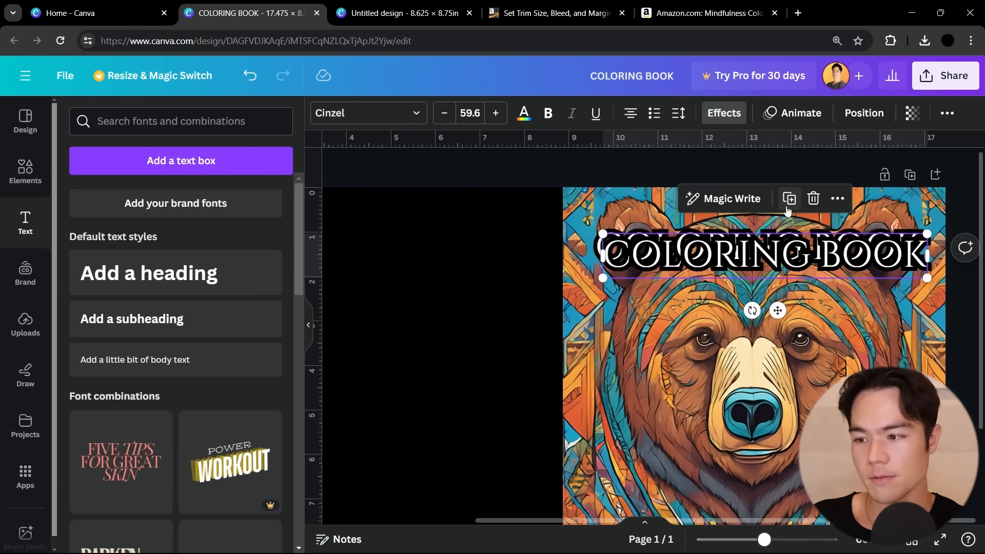
pyautogui.moveTo(782, 257); pyautogui.dragTo(781, 297)
pyautogui.moveTo(920, 314); pyautogui.dragTo(897, 288)
pyautogui.write('EVERYTHING YOU CAN FIND IN NATURE')
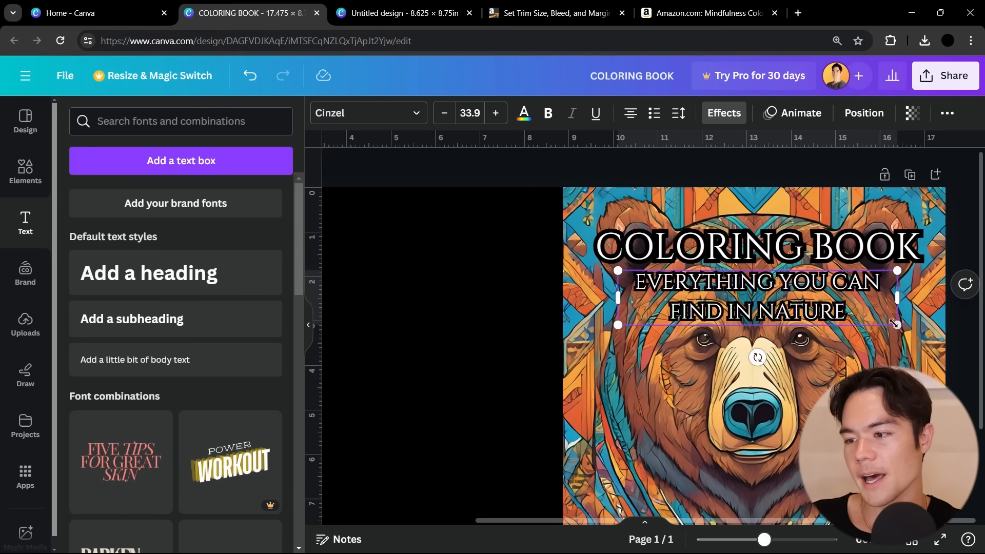
# Reduce the subtitle to about font size 25.5 and widen its text box to fit one line beneath the title
pyautogui.moveTo(893, 324); pyautogui.dragTo(895, 289)
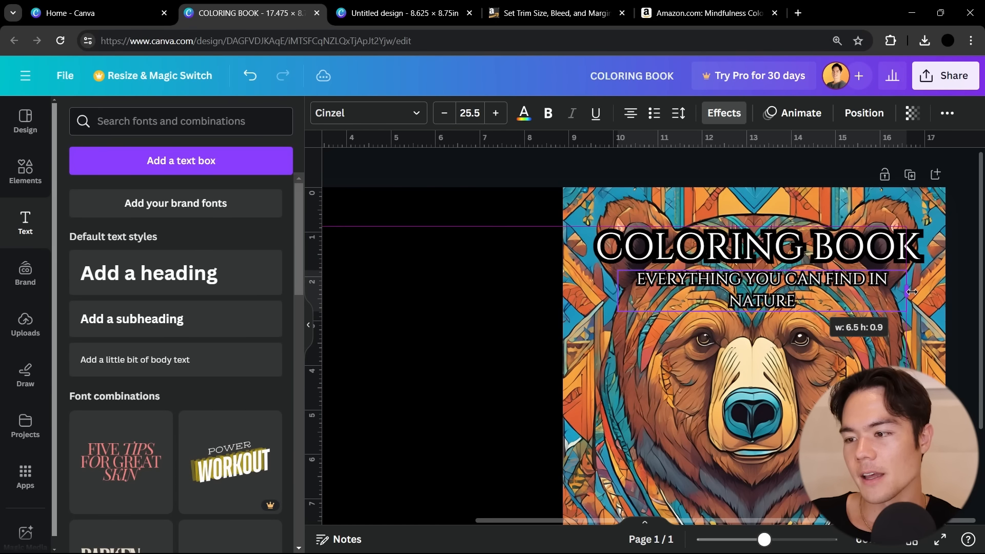
pyautogui.moveTo(632, 290); pyautogui.dragTo(592, 289)
pyautogui.click(832, 331)
# Download the cover as a PDF Print file with the download settings saved
pyautogui.scroll(-2, 833, 331)
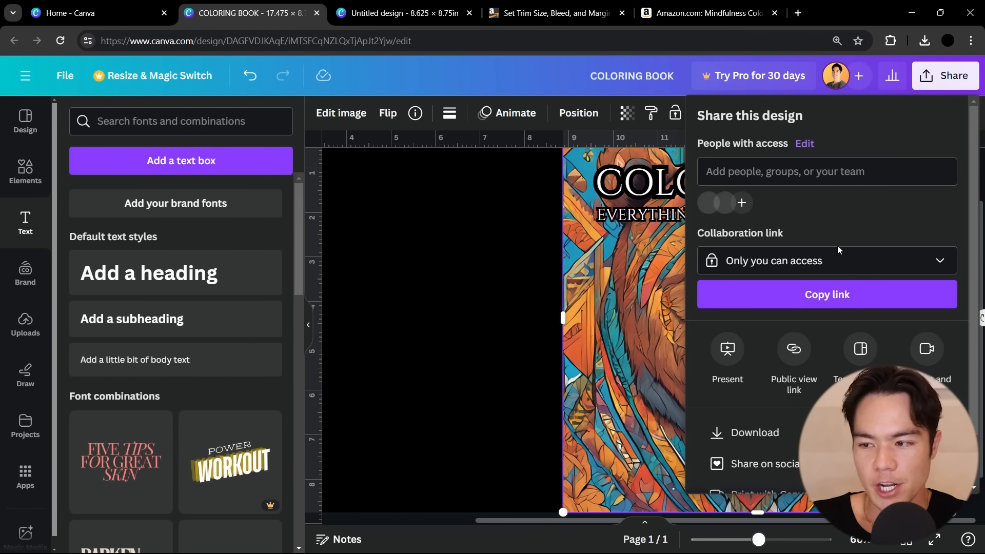
pyautogui.click(752, 440)
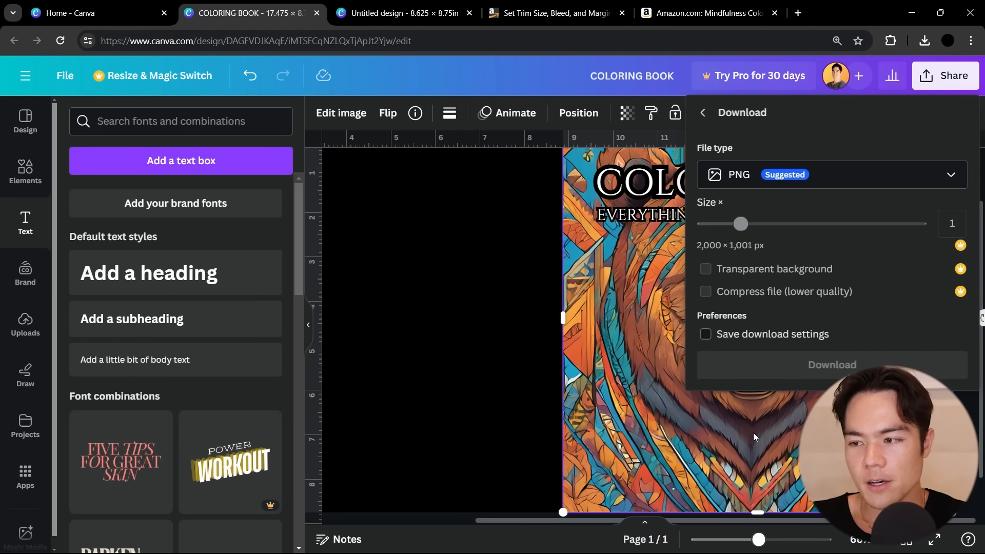
pyautogui.click(744, 171)
pyautogui.click(754, 339)
pyautogui.click(766, 343)
pyautogui.click(765, 346)
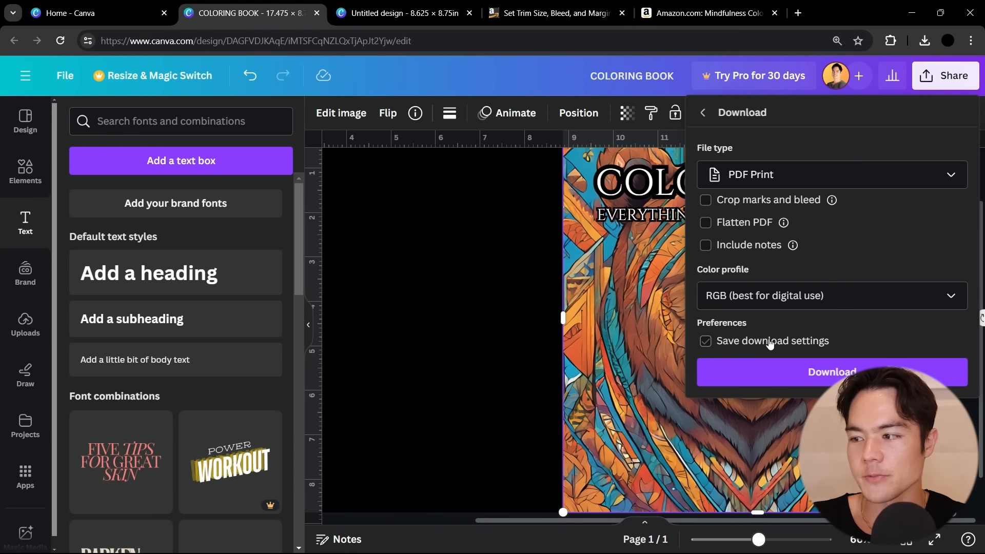
pyautogui.click(783, 372)
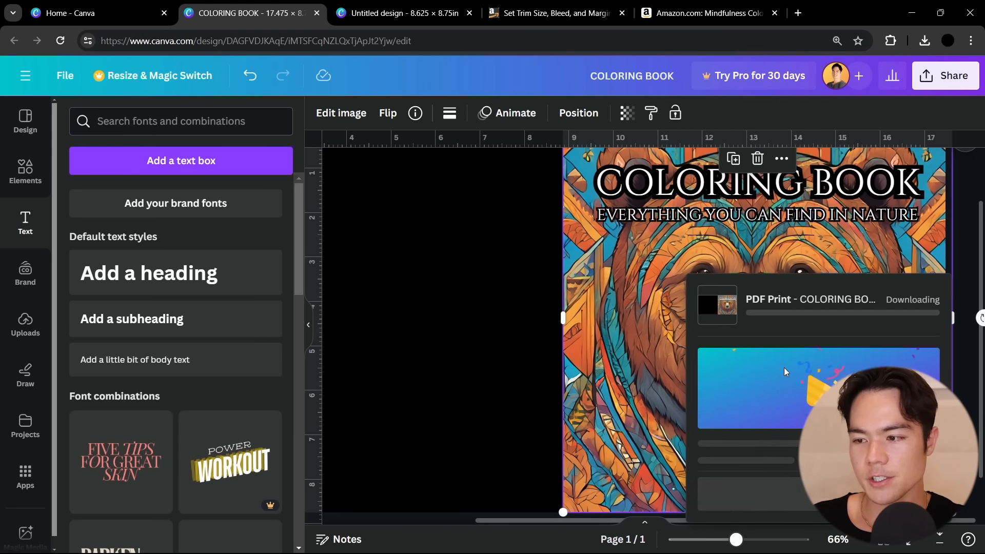
pyautogui.click(949, 229)
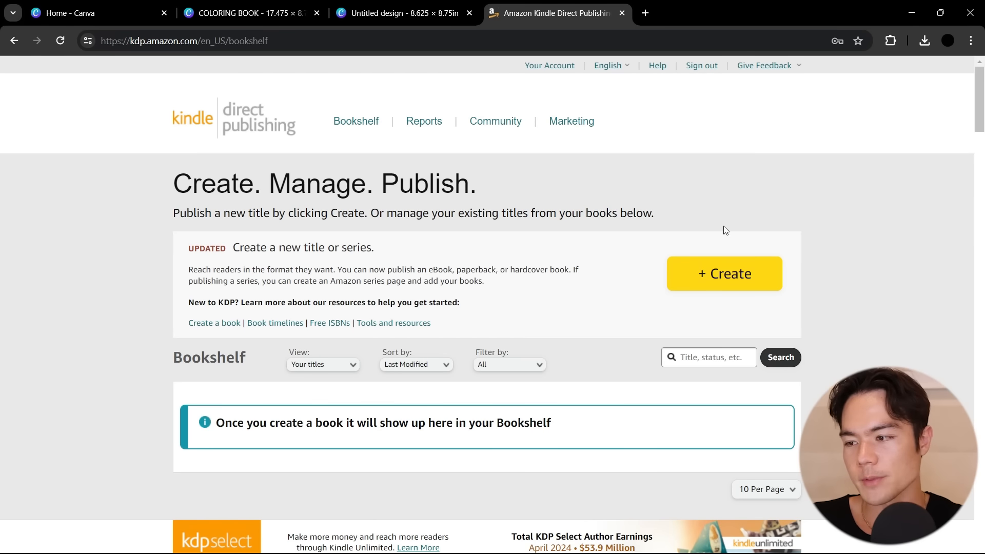
# Start a new paperback title from the Kindle Direct Publishing bookshelf
pyautogui.click(750, 270)
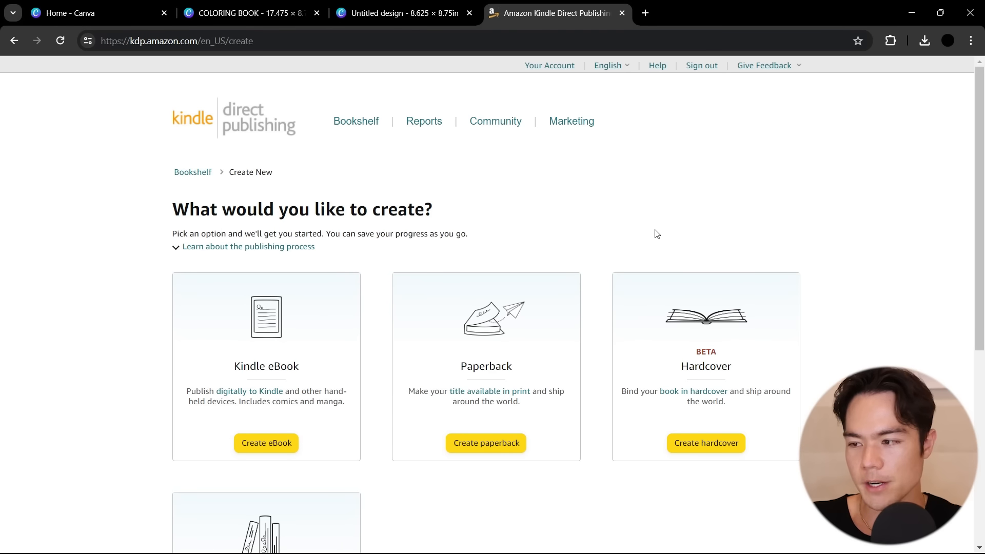
pyautogui.scroll(-1, 604, 191)
pyautogui.scroll(-1, 602, 190)
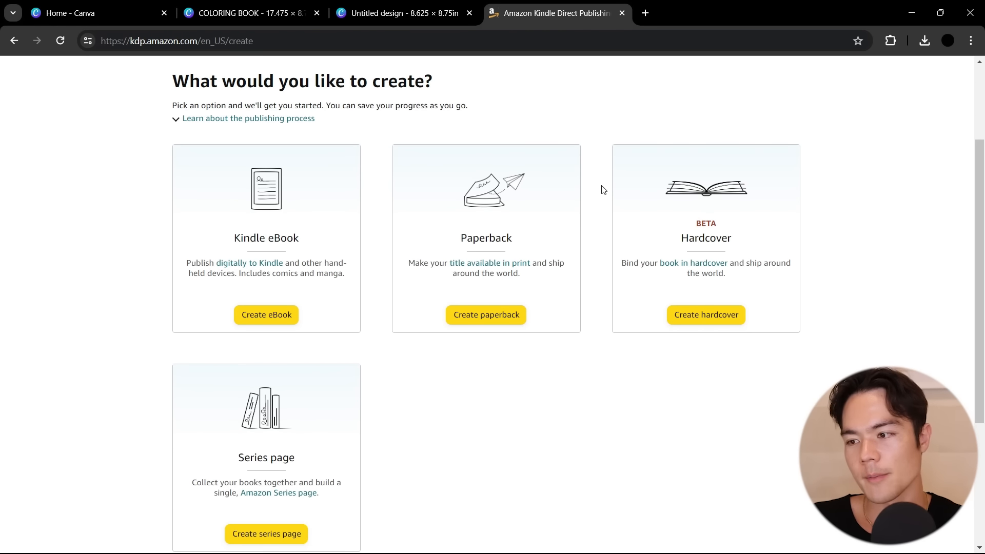
pyautogui.click(500, 317)
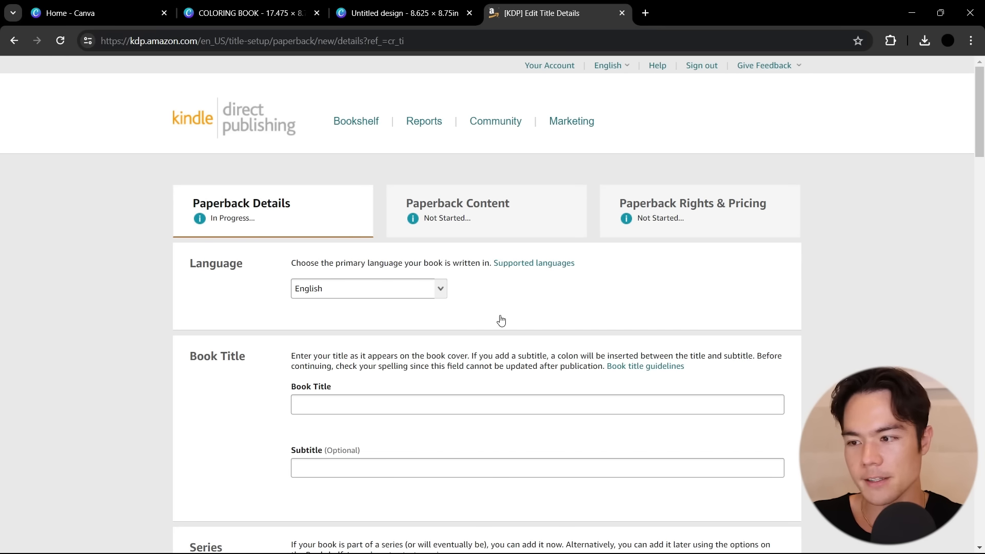
# Set the book title to "Serene Nature: Adult Coloring Book For Mind Clarity"
pyautogui.scroll(-1, 501, 321)
pyautogui.click(486, 336)
pyautogui.write('Serene Nature: A')
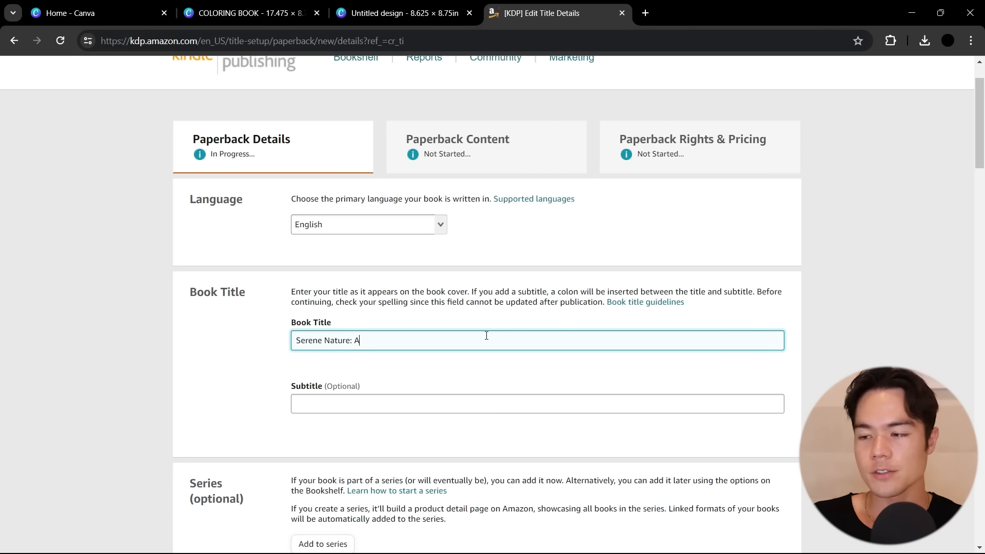
pyautogui.write('dult Coloring Book For Mind Clarity')
pyautogui.press('Tab')
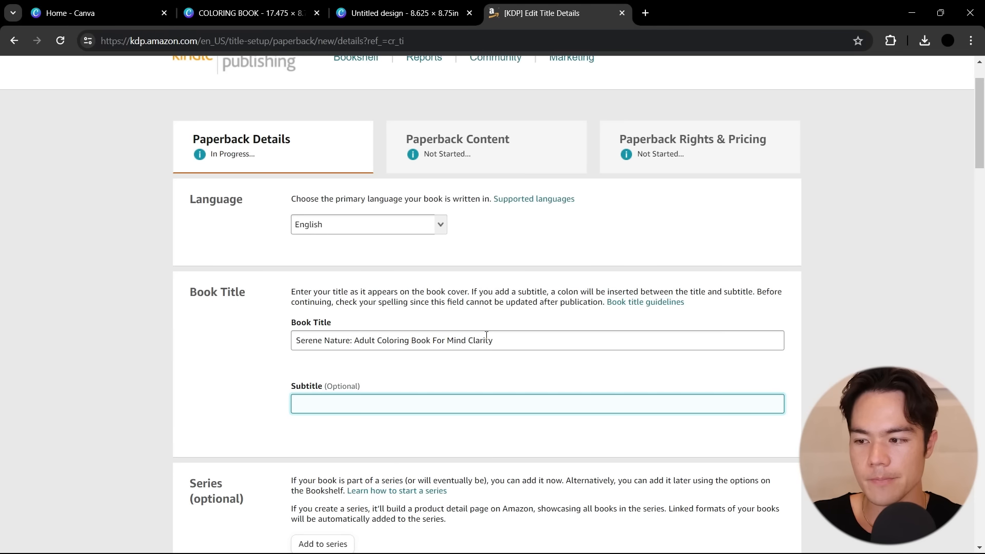
# Set the subtitle to "Relax and Unwind with the Beauty of Everything Beyond the Busy Life"
pyautogui.click(499, 335)
pyautogui.press('Tab')
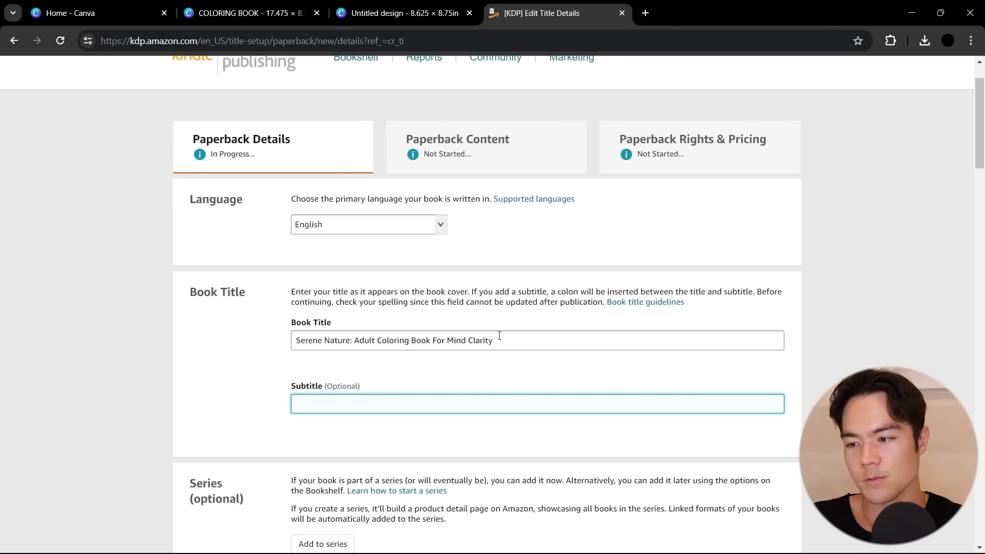
pyautogui.write('Relax and Un')
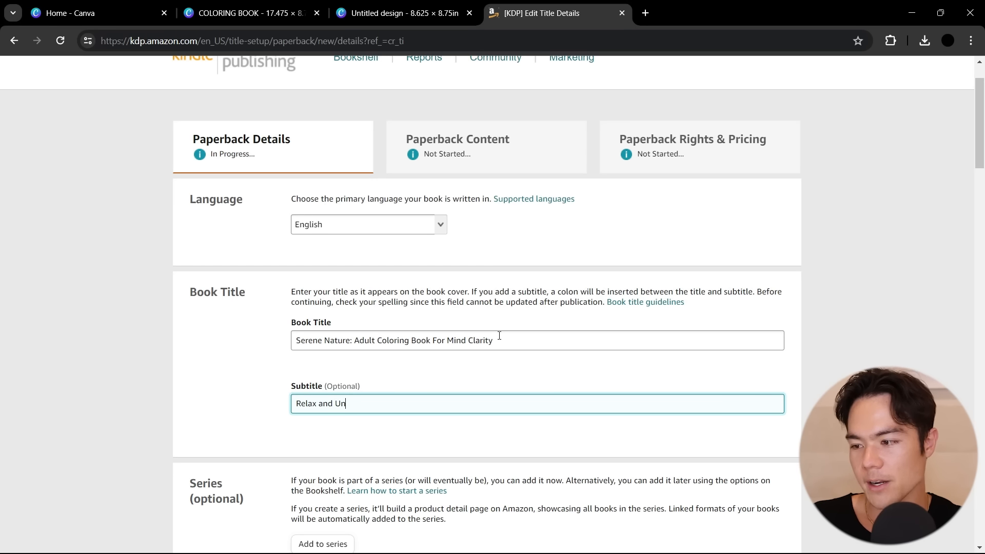
pyautogui.write('wind with the Beauty of Everything Beyond the Busy Life')
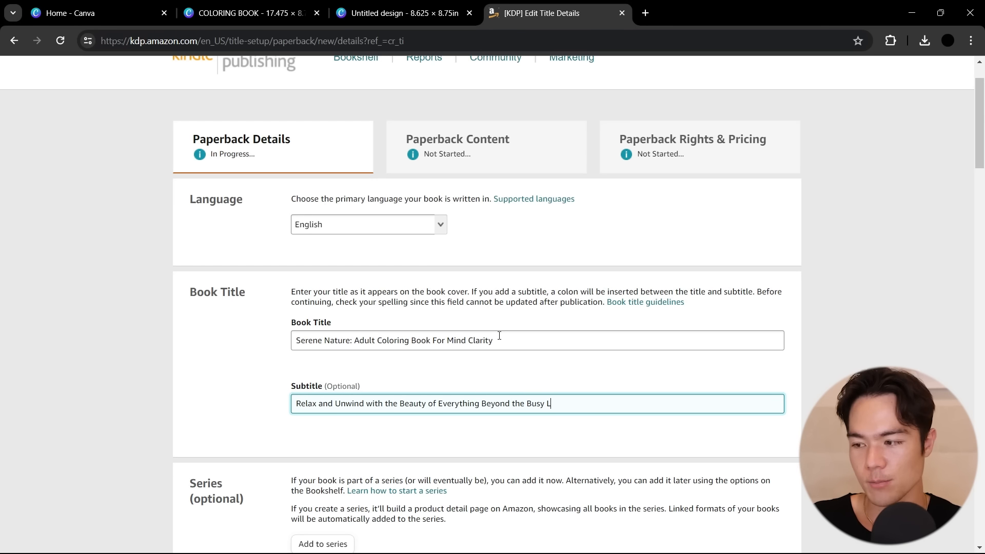
pyautogui.click(597, 366)
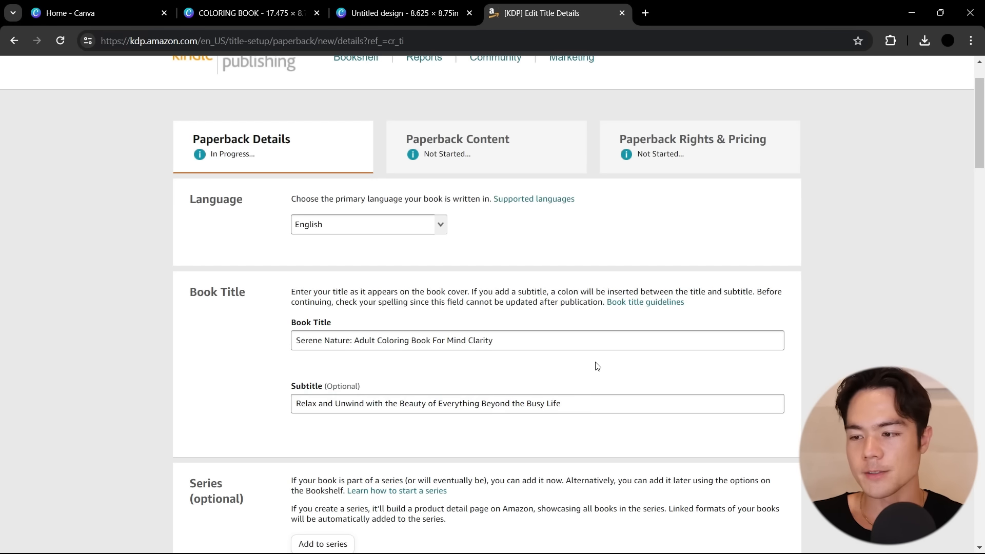
# Leave the series and edition number empty and fill in the primary author's first and last name
pyautogui.scroll(-4, 596, 366)
pyautogui.moveTo(187, 286); pyautogui.dragTo(258, 314)
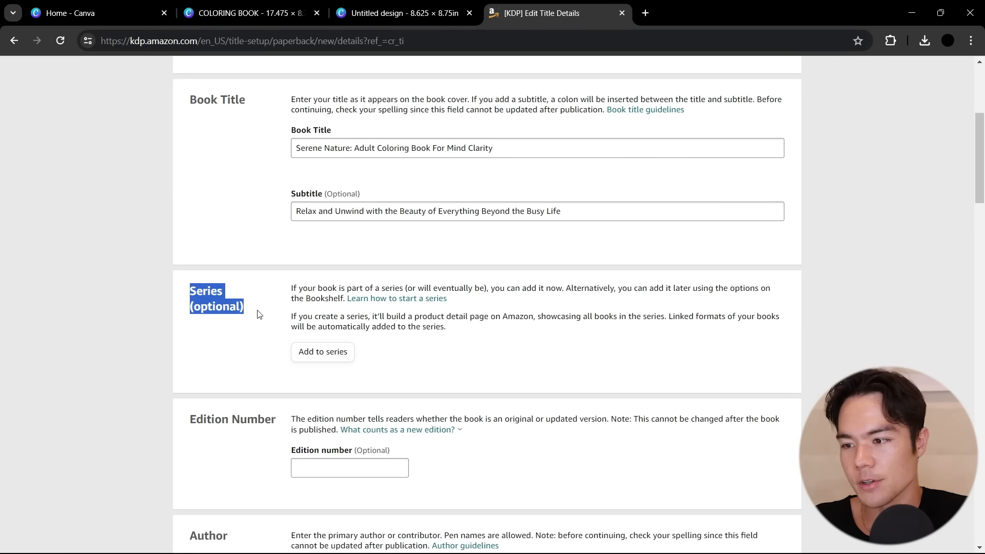
pyautogui.click(258, 315)
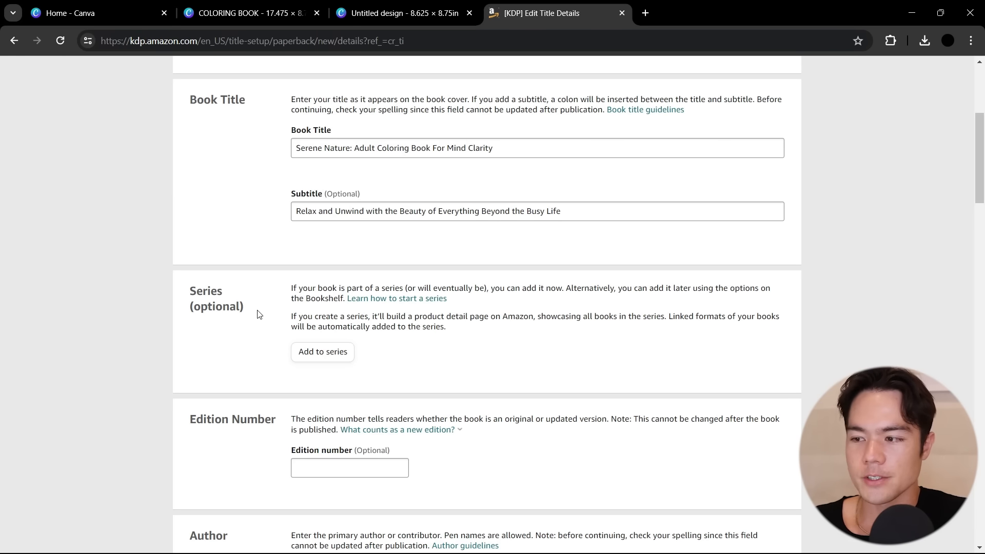
pyautogui.scroll(-2, 258, 314)
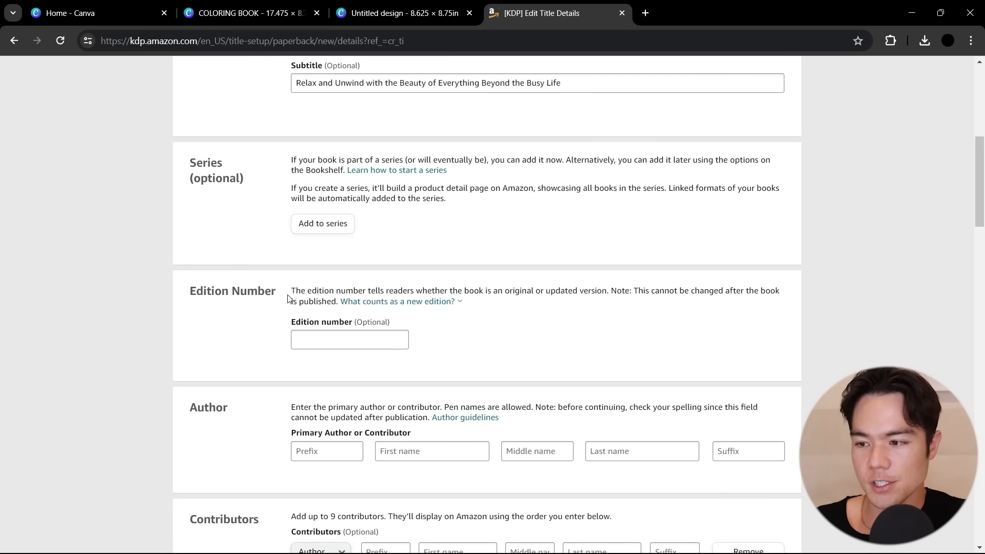
pyautogui.scroll(-2, 394, 353)
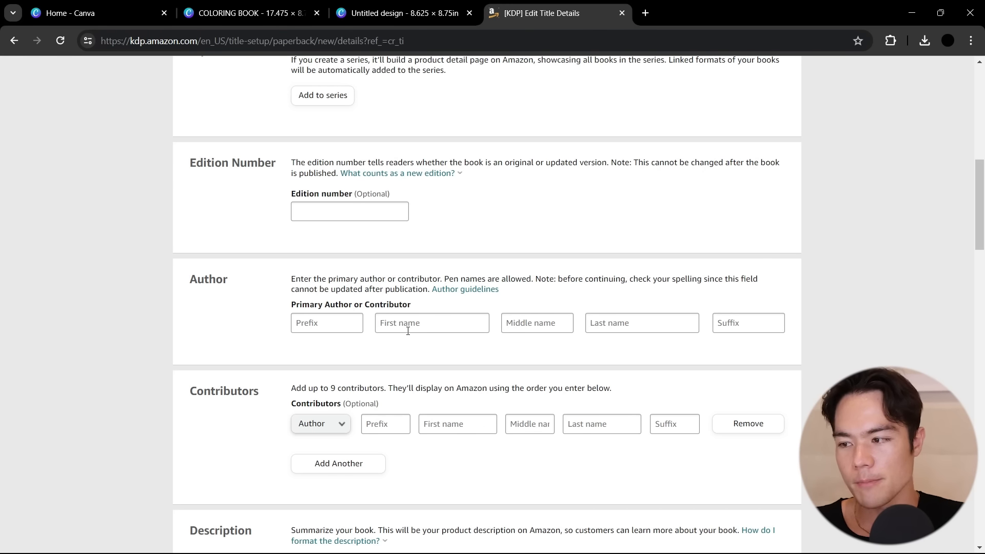
pyautogui.click(408, 331)
pyautogui.write('Penelope')
pyautogui.click(639, 327)
pyautogui.write('Greenleaf')
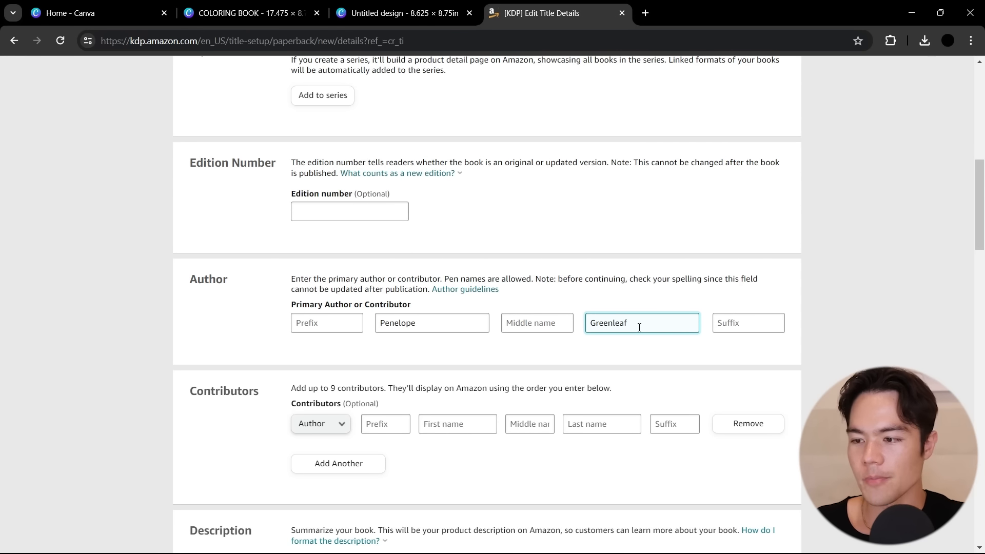
# Leave the contributors empty and paste the prepared book description beginning "Escape into the tranquility of the natural world with Serene Nature"
pyautogui.scroll(-1, 639, 328)
pyautogui.moveTo(198, 327); pyautogui.dragTo(279, 332)
pyautogui.click(279, 332)
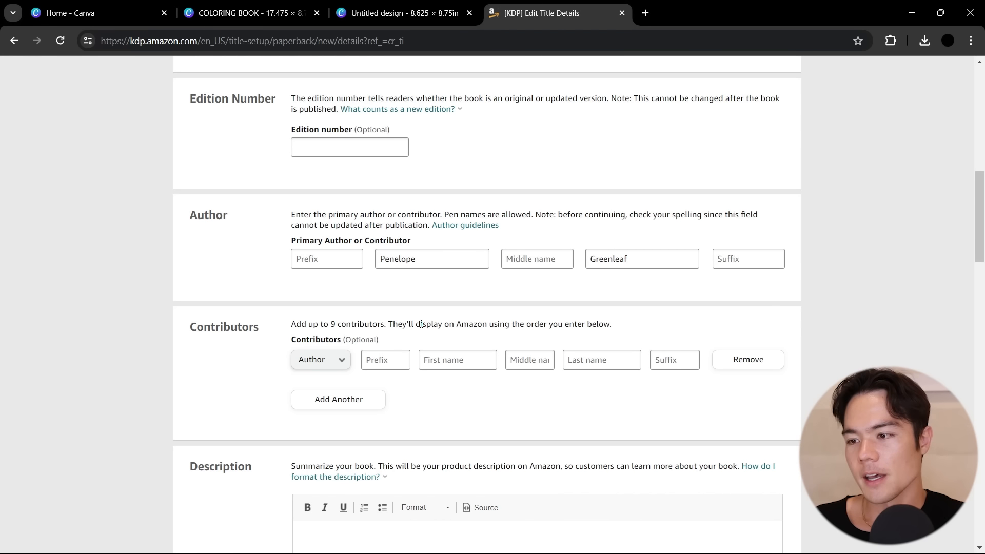
pyautogui.scroll(-1, 421, 326)
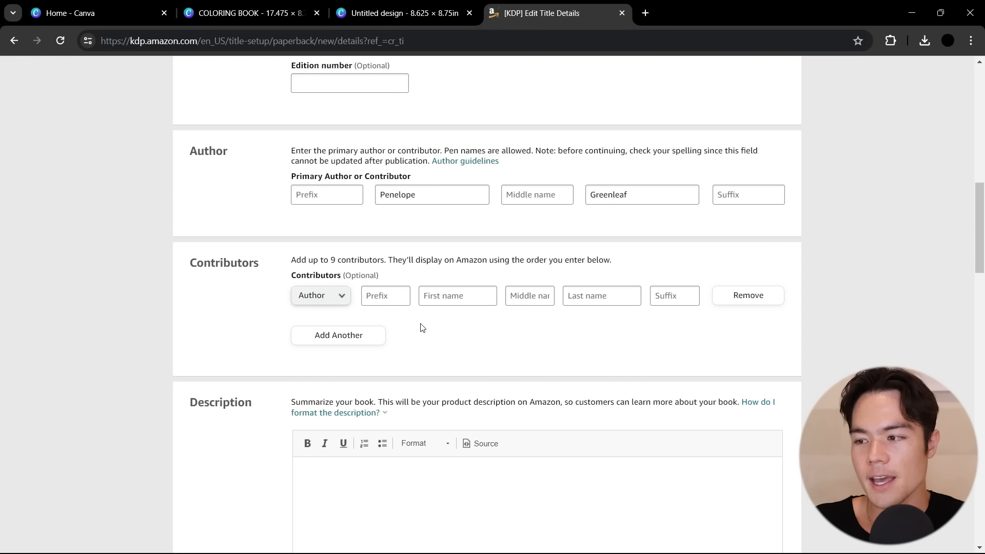
pyautogui.scroll(-3, 425, 326)
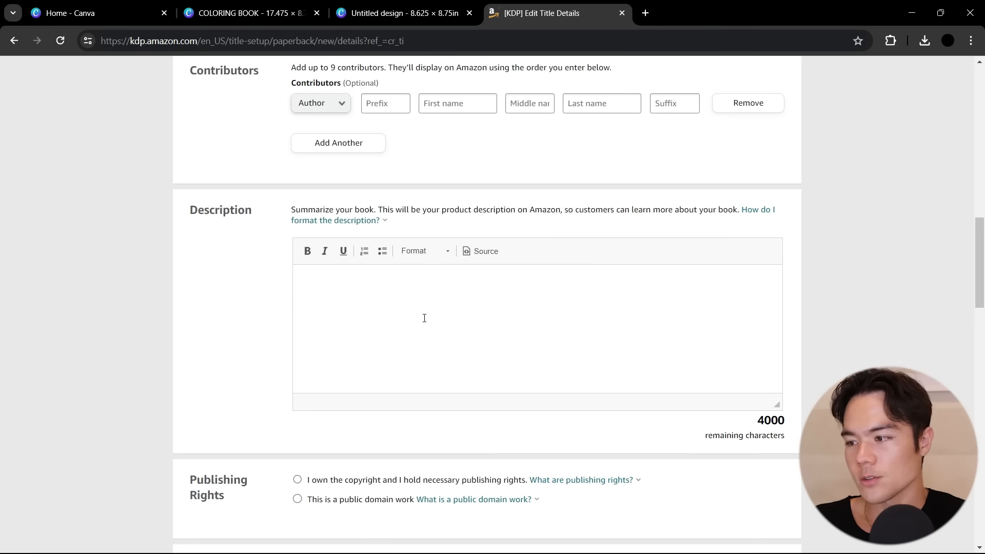
pyautogui.click(424, 318)
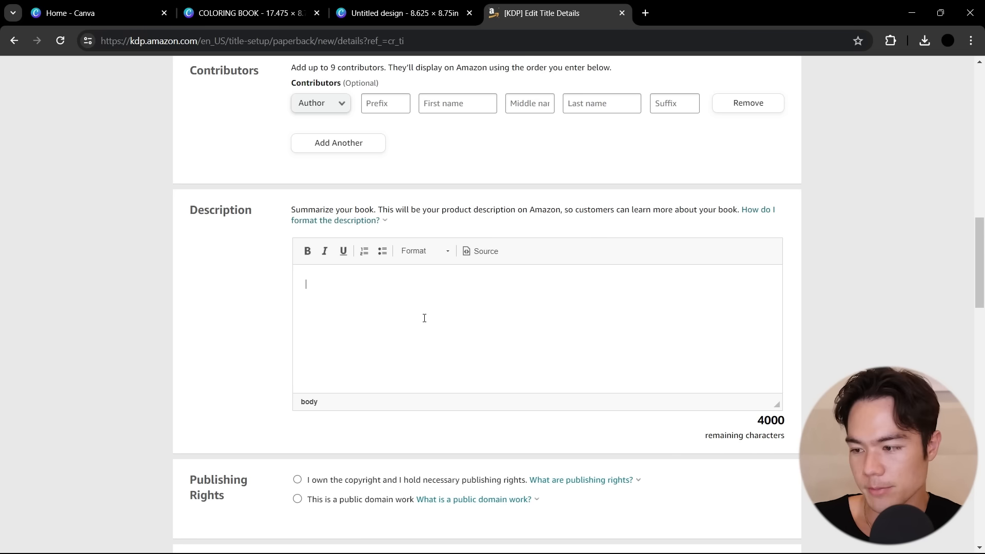
pyautogui.hotkey('ctrl', 'v')
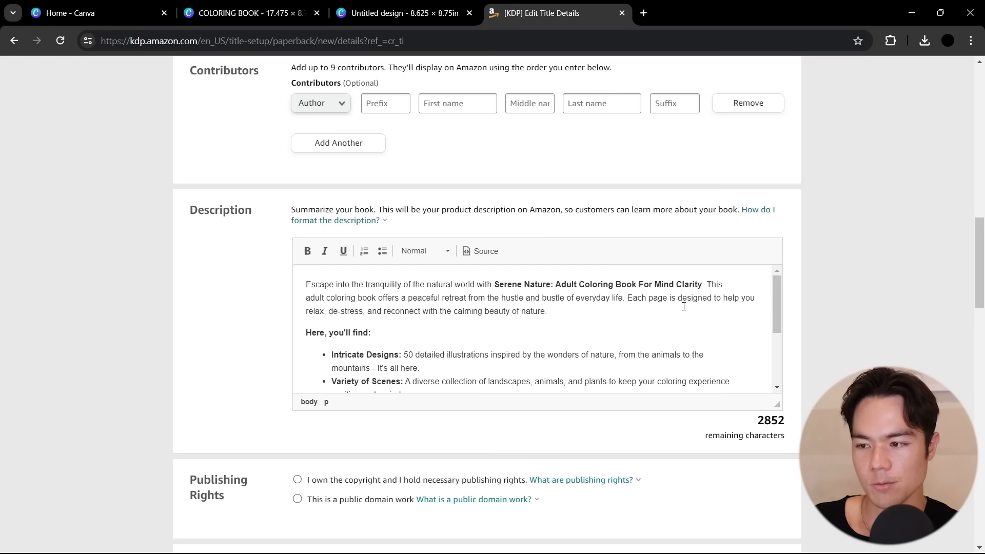
# Declare ownership of the copyright and publishing rights, and answer No to sexually explicit images or title
pyautogui.scroll(-2, 680, 306)
pyautogui.scroll(-5, 679, 306)
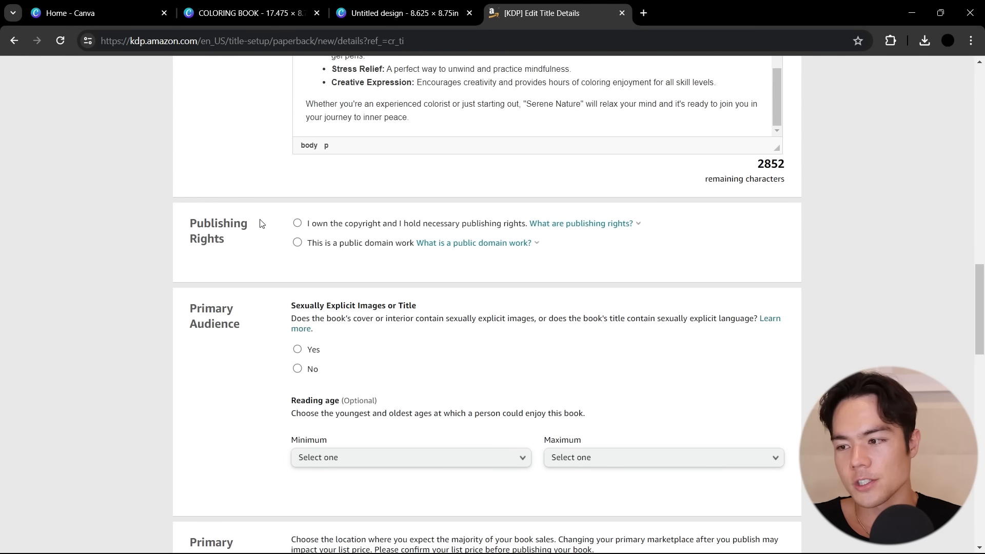
pyautogui.click(296, 223)
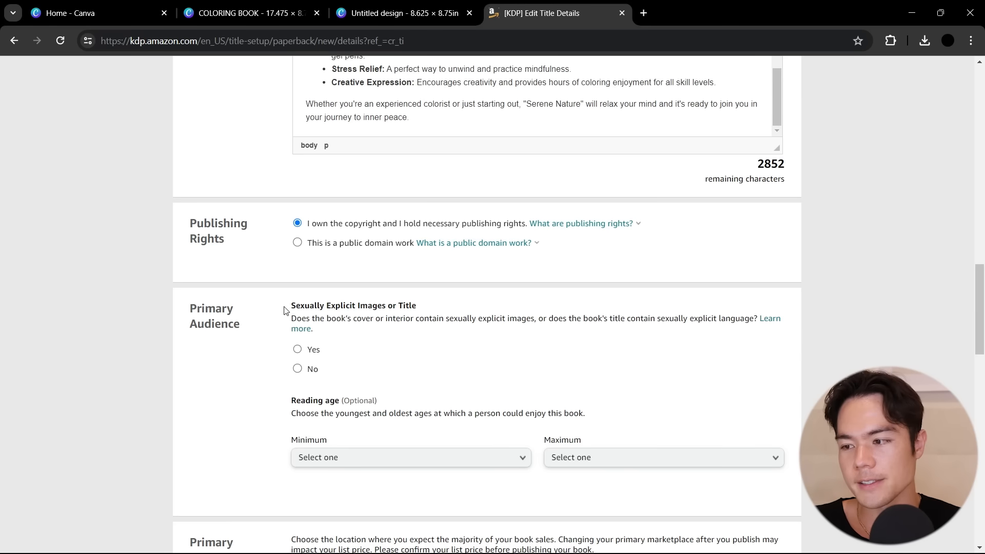
pyautogui.moveTo(289, 306); pyautogui.dragTo(417, 308)
pyautogui.click(409, 342)
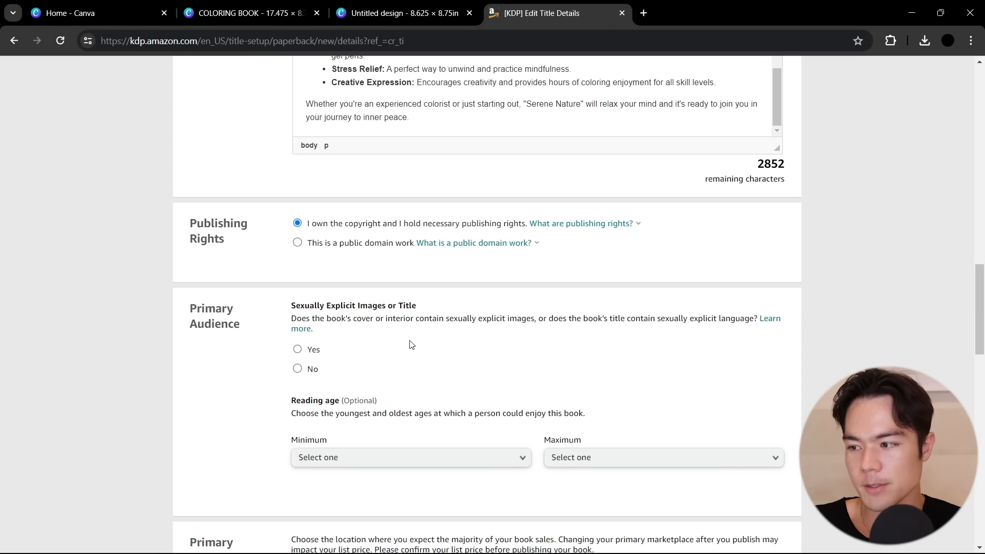
pyautogui.click(306, 369)
# Set the reading age to a minimum of 13 and a maximum of 18+
pyautogui.scroll(-1, 466, 358)
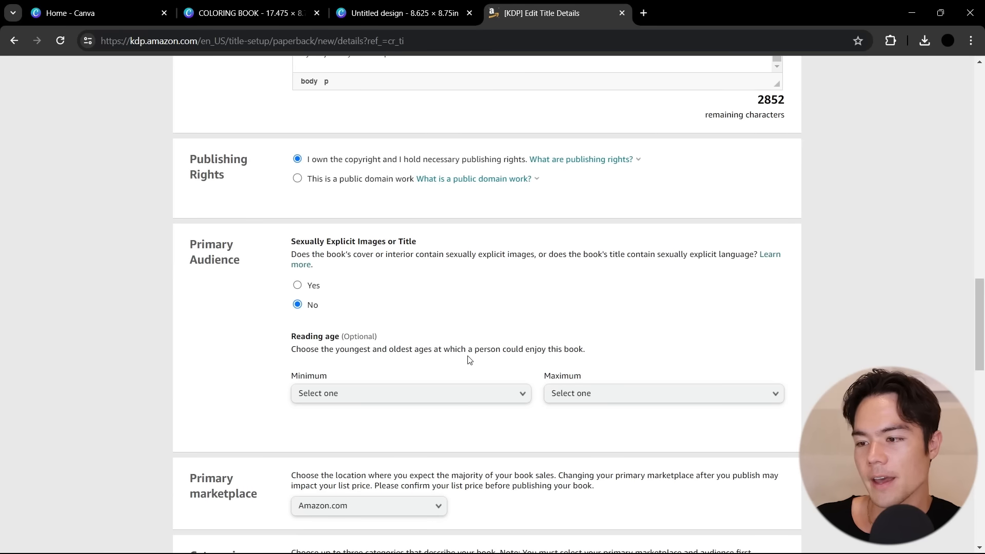
pyautogui.click(338, 392)
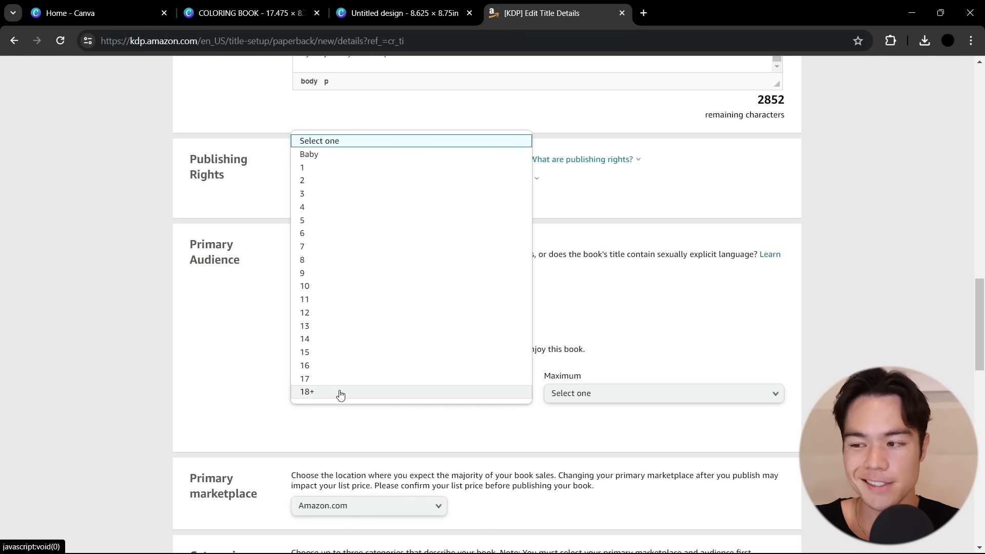
pyautogui.click(347, 330)
pyautogui.click(598, 393)
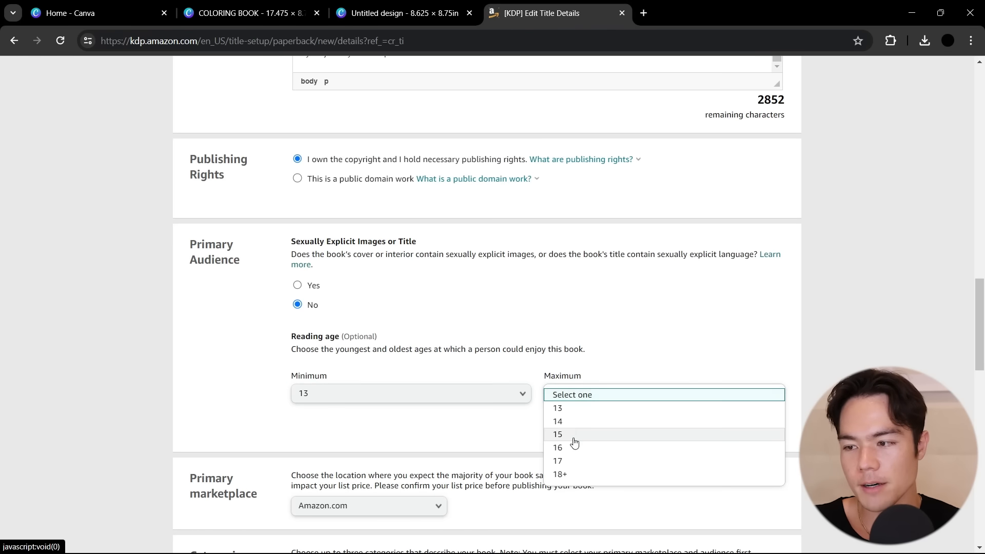
pyautogui.click(560, 474)
# Keep Amazon.com as primary marketplace and choose the category Crafts, Hobbies & Home with subcategory Coloring Books for Grown-Ups
pyautogui.scroll(-3, 414, 330)
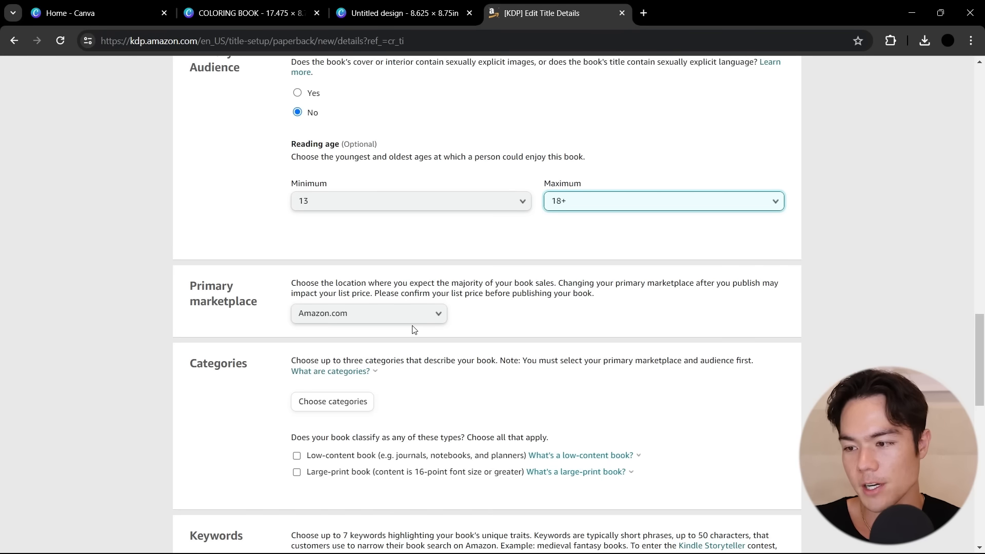
pyautogui.scroll(-3, 414, 330)
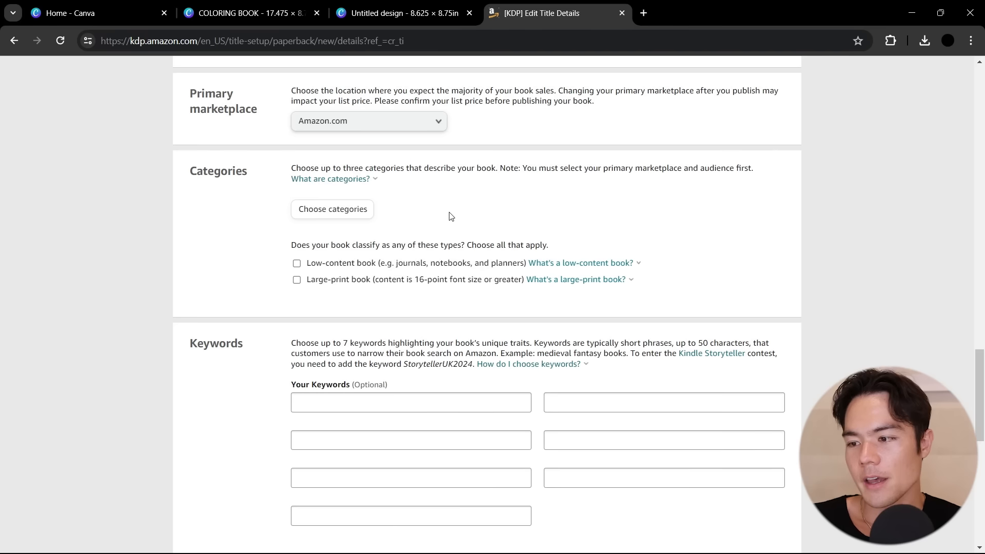
pyautogui.click(361, 218)
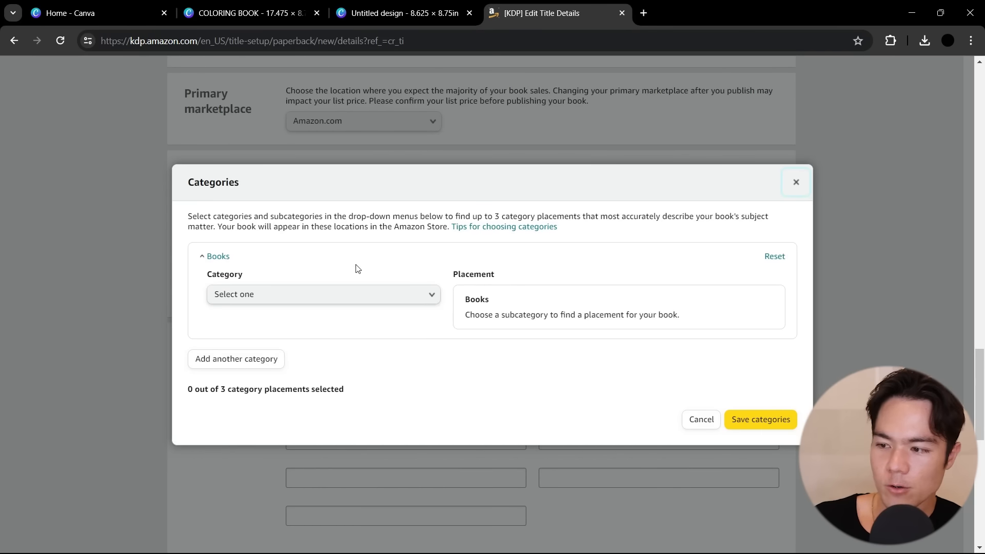
pyautogui.click(359, 295)
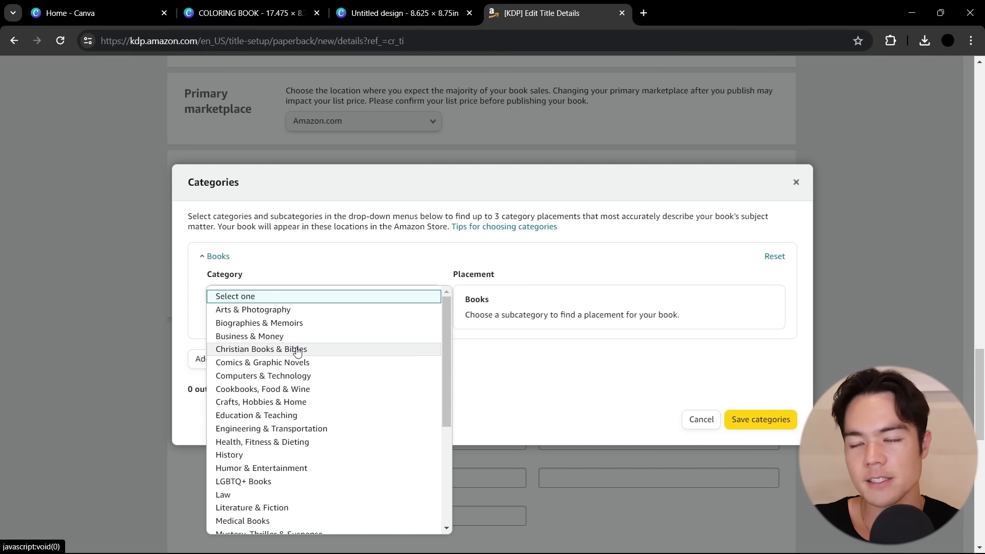
pyautogui.click(266, 402)
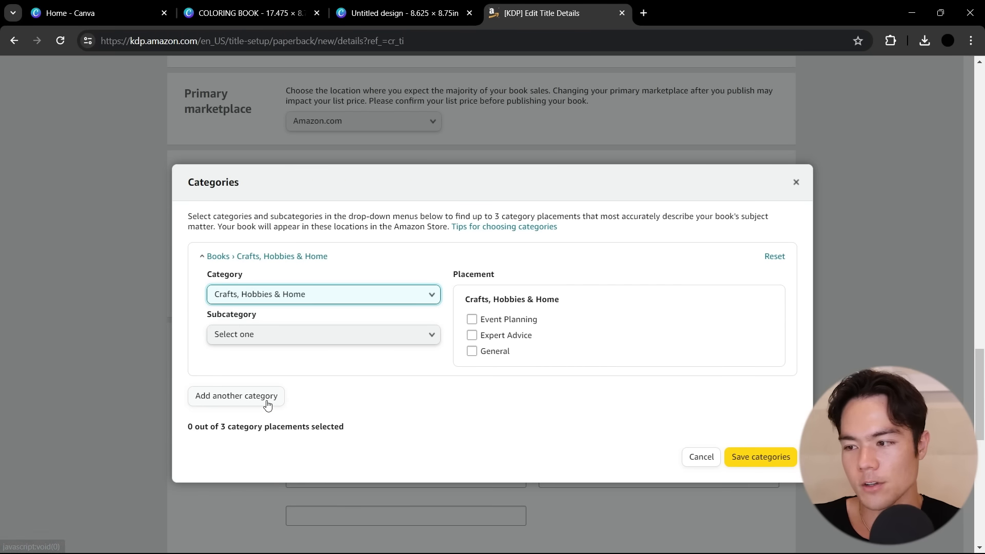
pyautogui.click(303, 339)
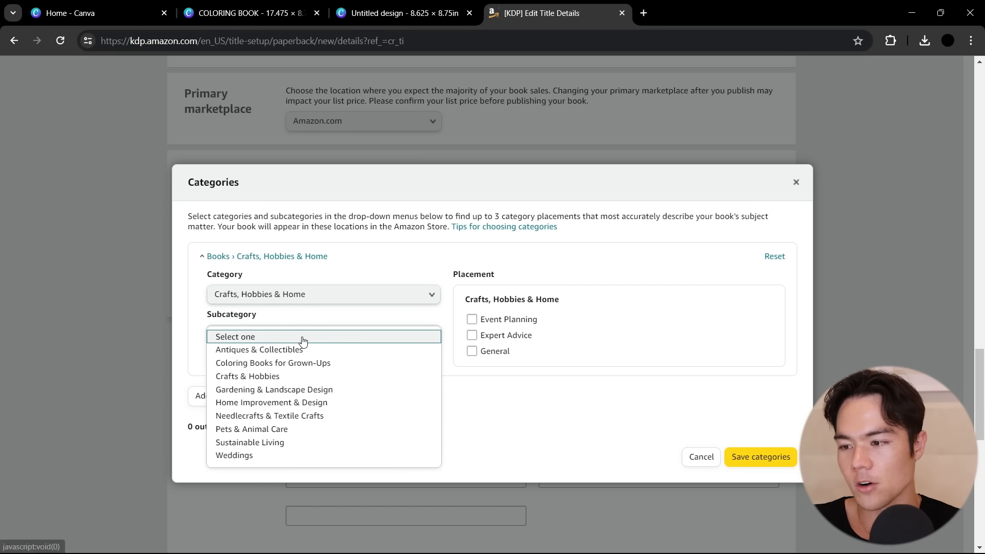
pyautogui.click(292, 364)
# Select the Animals, Mandalas & Patterns and Flowers & Landscapes placements and save the categories
pyautogui.click(471, 320)
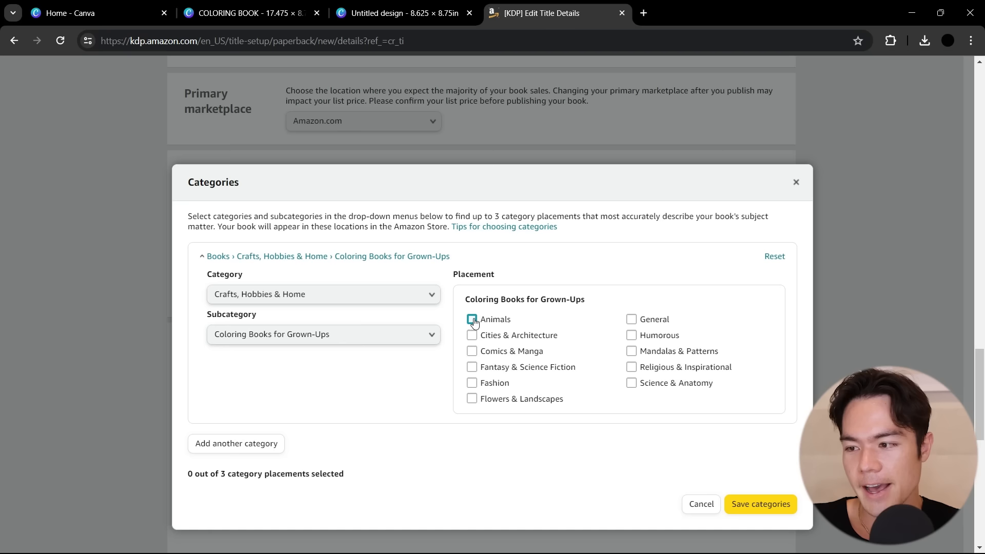
pyautogui.click(631, 351)
pyautogui.click(488, 403)
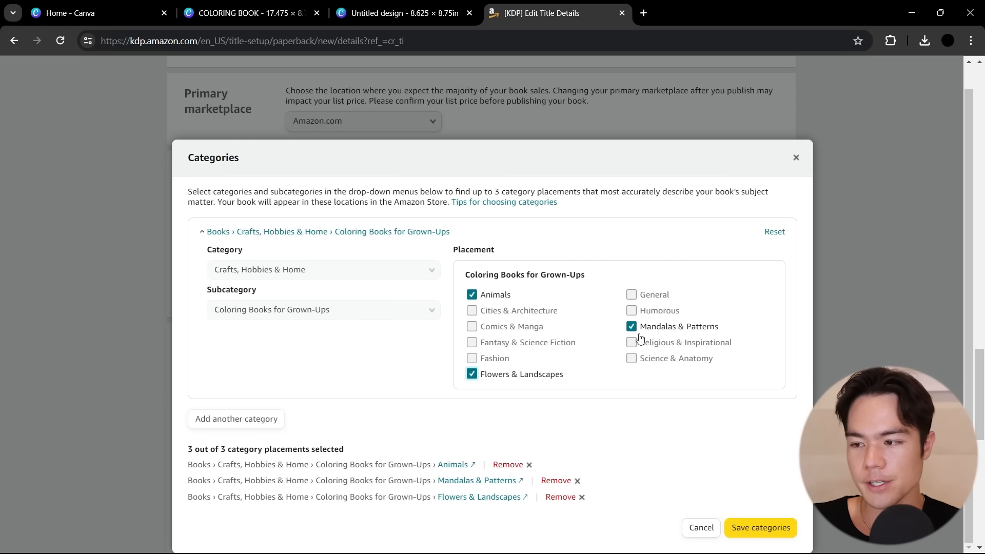
pyautogui.click(755, 533)
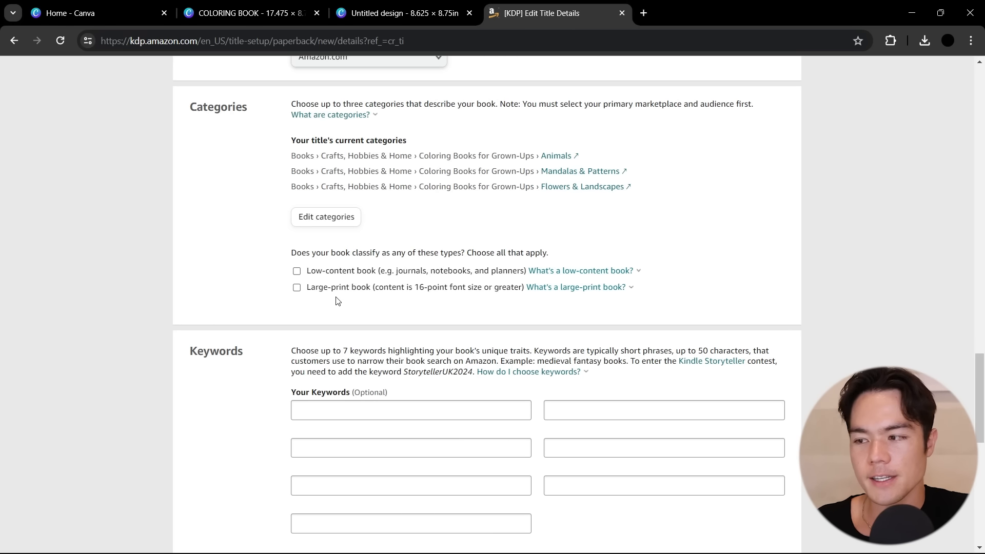
# Leave the low-content and large-print options off and enter the keywords "Best Gift For Adults" and "Adult Coloring Book"
pyautogui.scroll(-1, 338, 301)
pyautogui.scroll(-1, 336, 297)
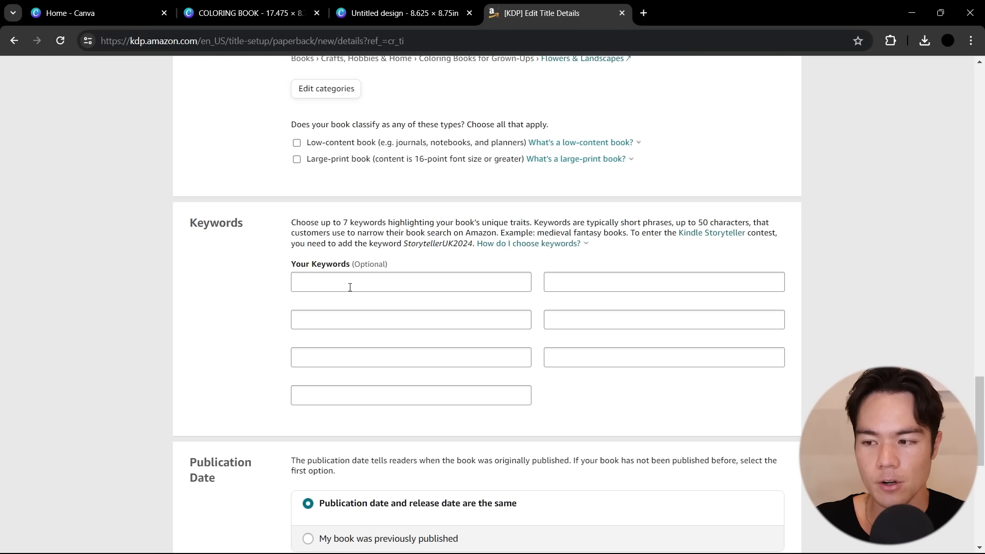
pyautogui.click(350, 288)
pyautogui.write('Best Gift For Adults')
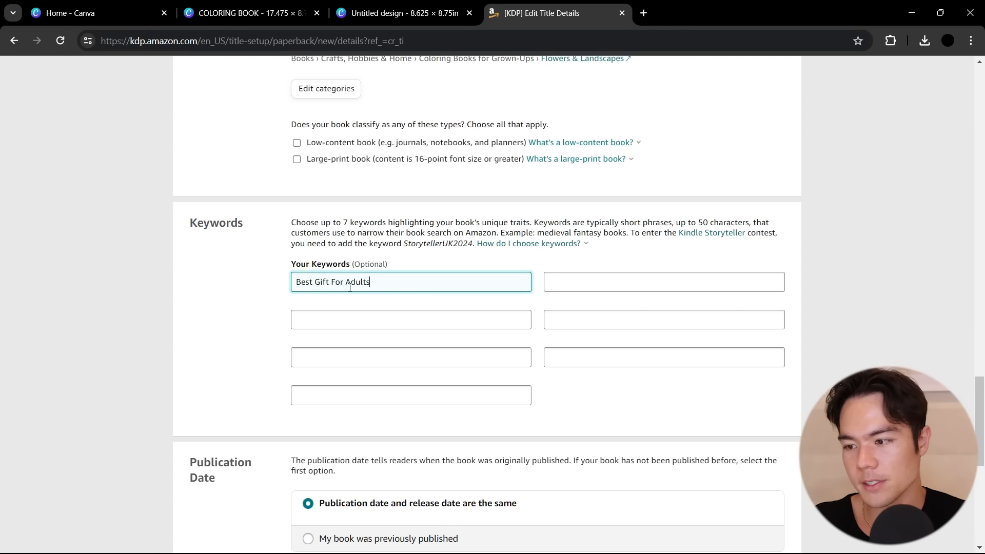
pyautogui.press('Tab')
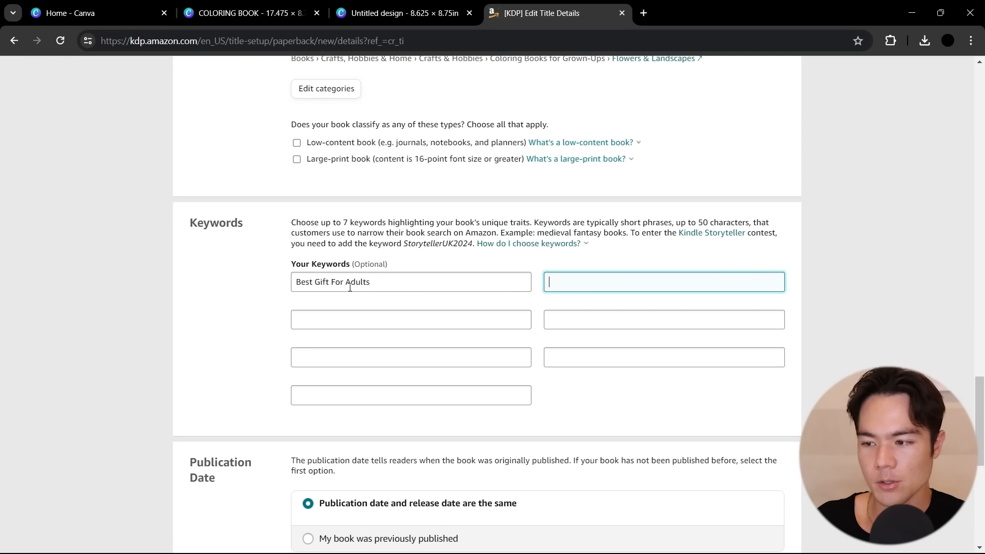
pyautogui.write('Adult Coloring Book')
pyautogui.click(603, 245)
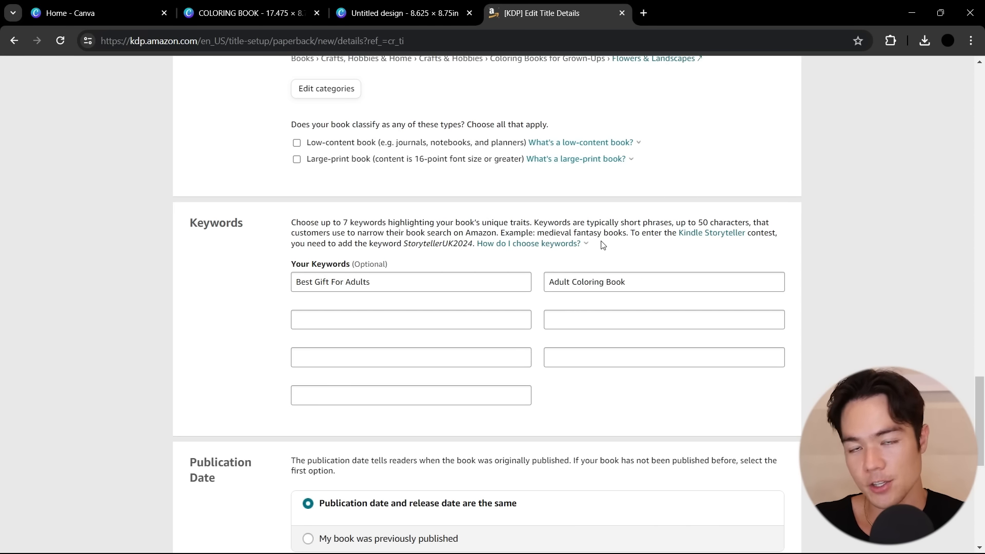
# Keep the publication date the same as the release date with immediate release, and save the details to continue to the content page
pyautogui.scroll(-5, 602, 244)
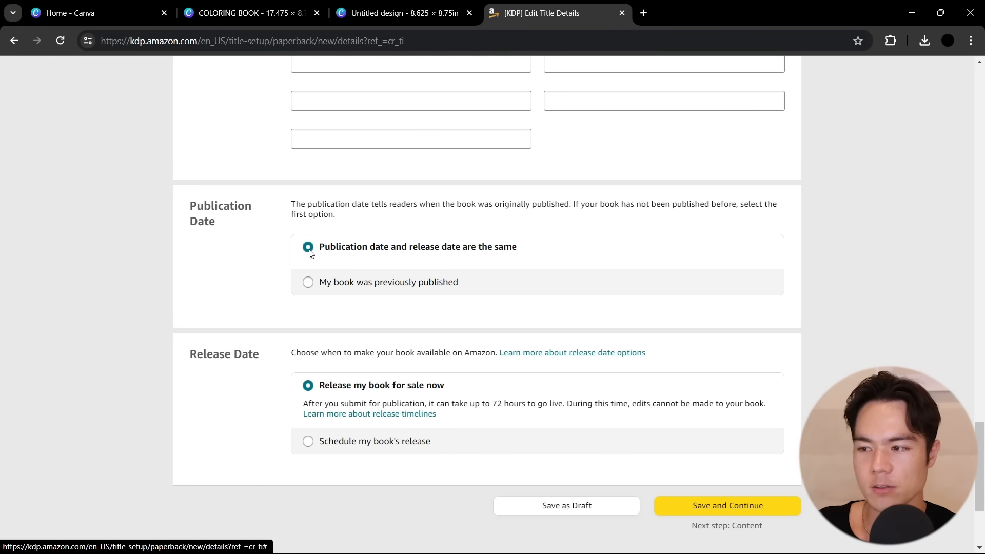
pyautogui.moveTo(345, 251); pyautogui.dragTo(395, 250)
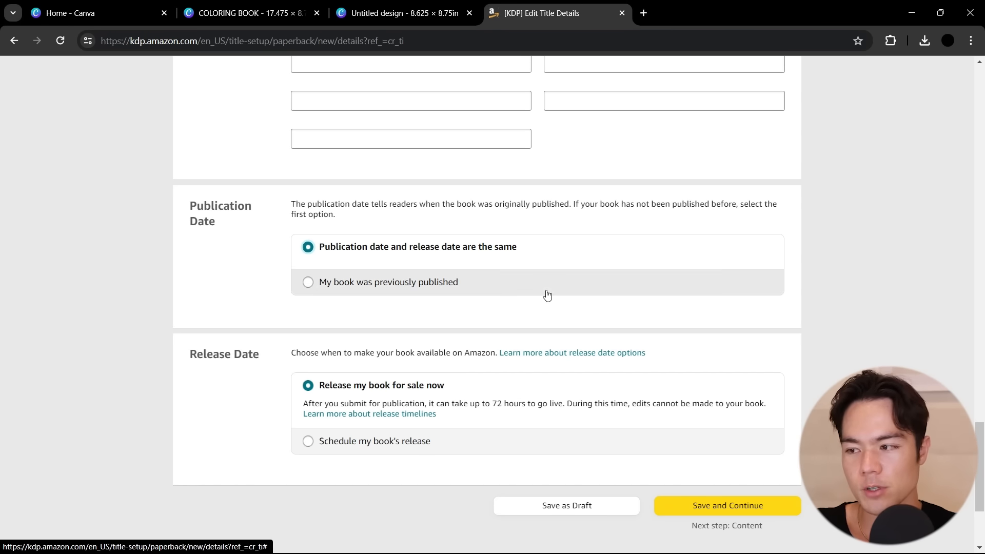
pyautogui.scroll(-1, 366, 289)
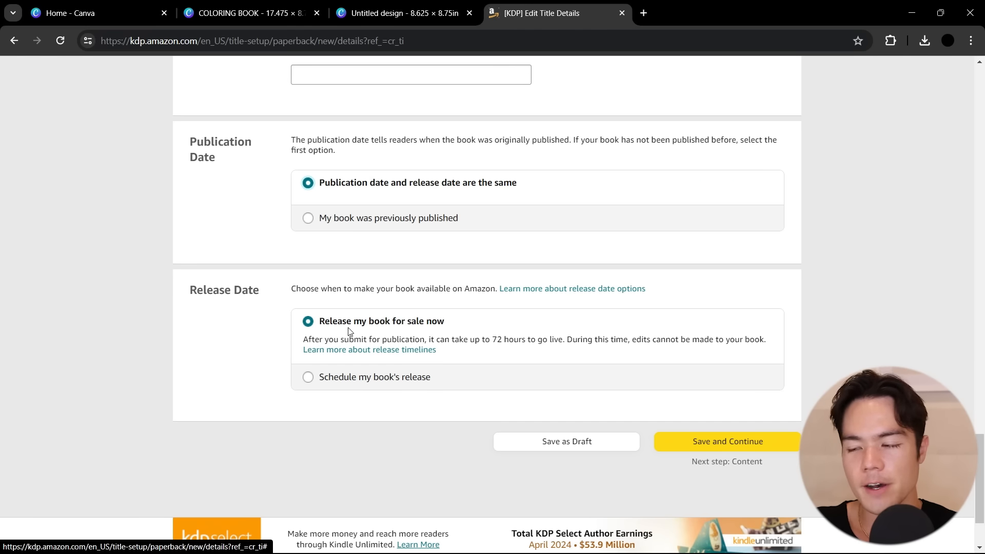
pyautogui.click(737, 444)
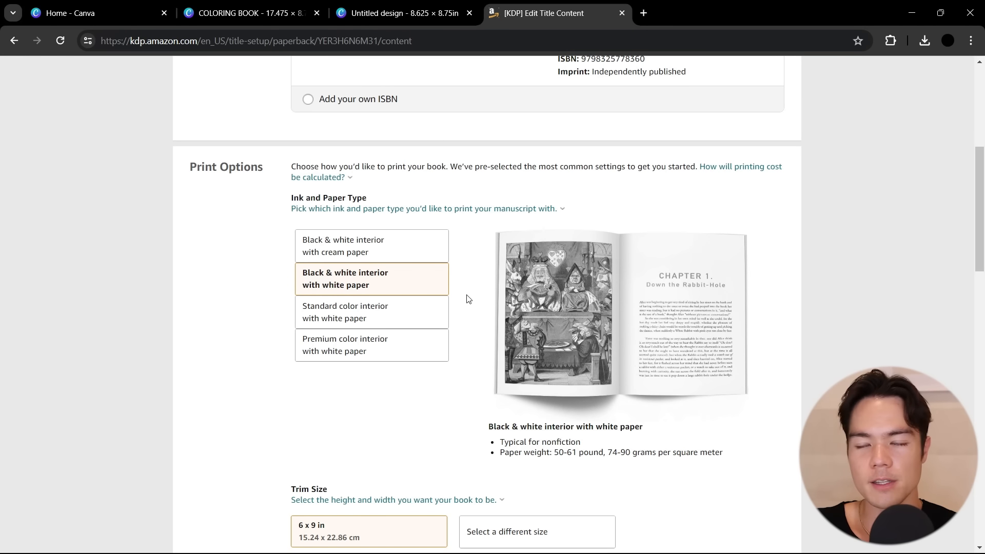
# Keep the black & white interior with white paper and set the trim size to 8.5 x 8.5 in
pyautogui.scroll(-3, 467, 299)
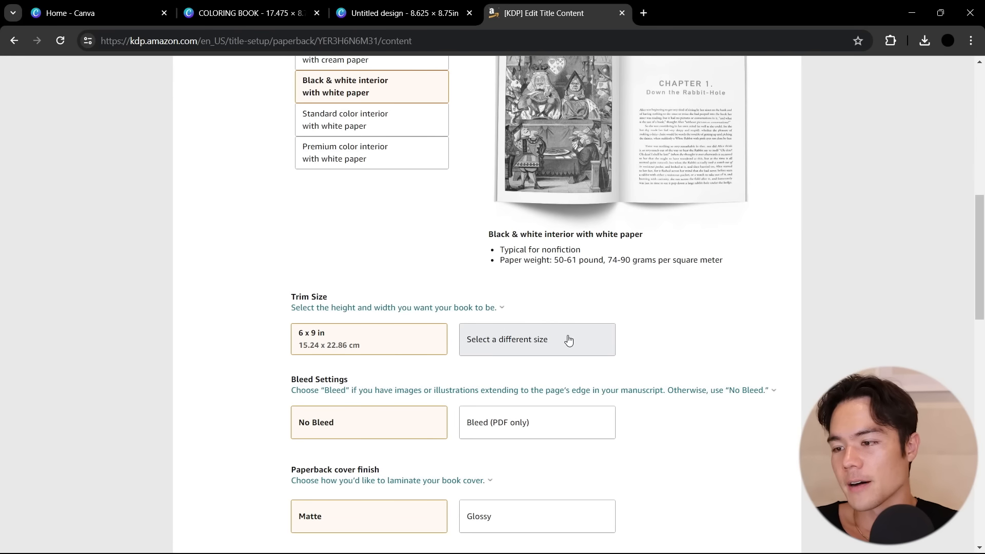
pyautogui.click(568, 340)
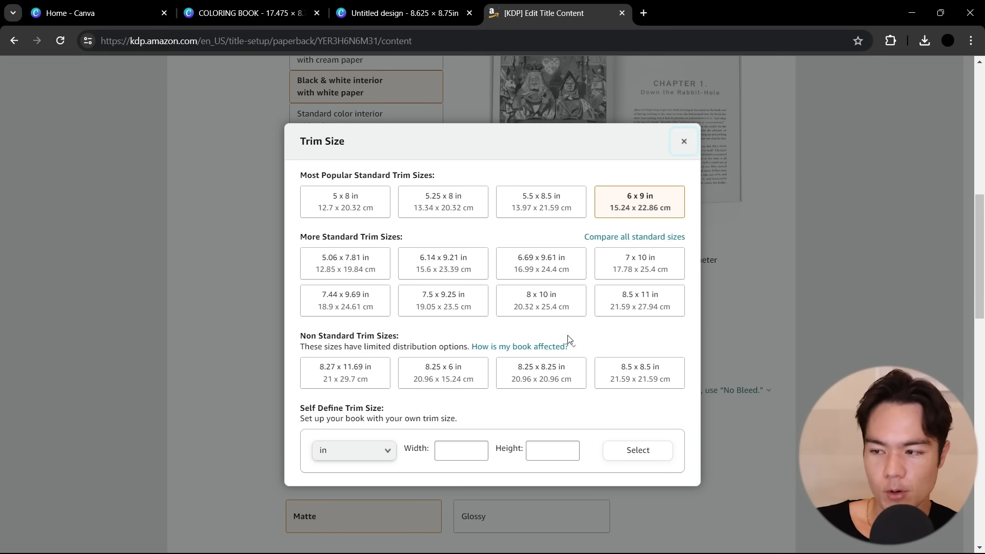
pyautogui.click(639, 379)
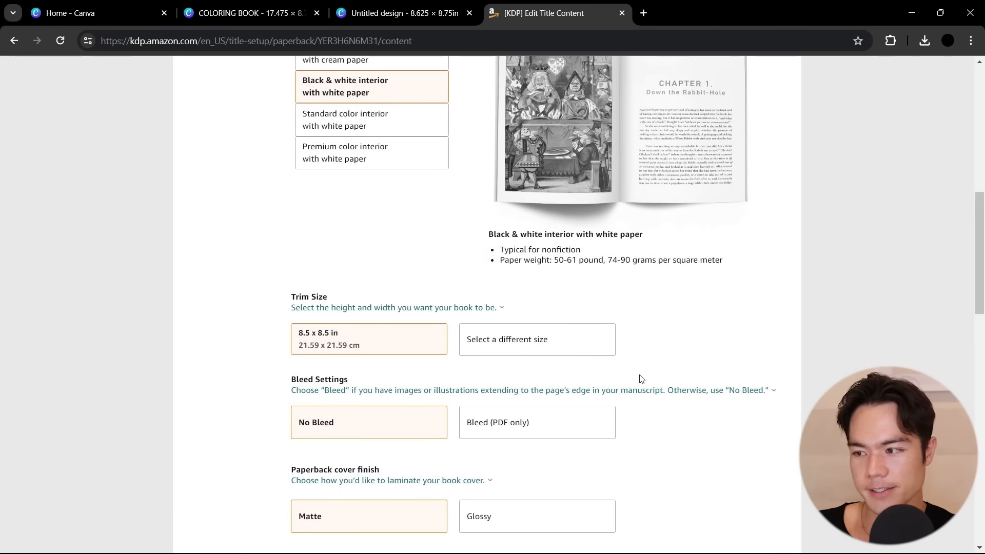
# Set the bleed option to Bleed (PDF only) and keep the matte paperback cover finish
pyautogui.scroll(-1, 639, 379)
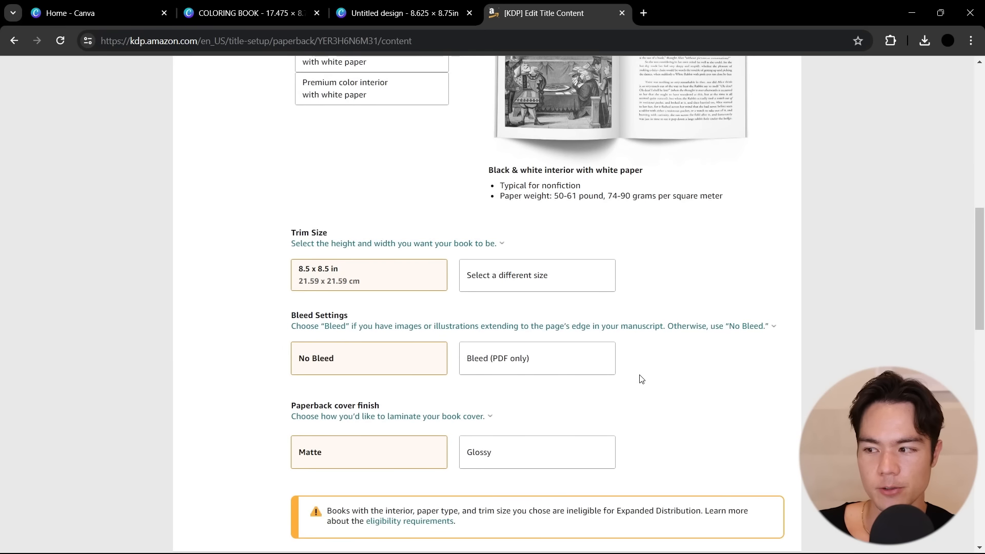
pyautogui.click(597, 378)
pyautogui.scroll(-1, 597, 379)
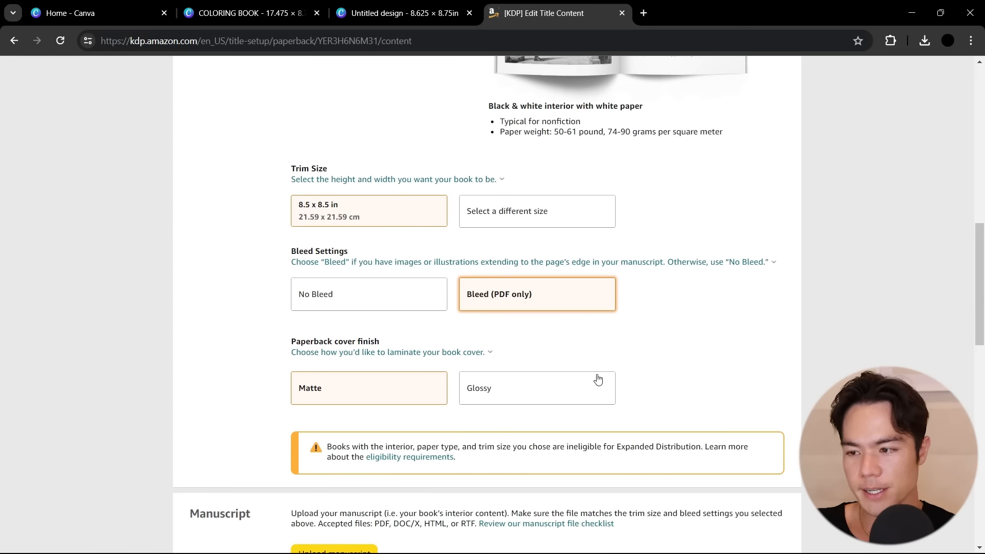
pyautogui.scroll(1, 597, 378)
pyautogui.scroll(-1, 598, 379)
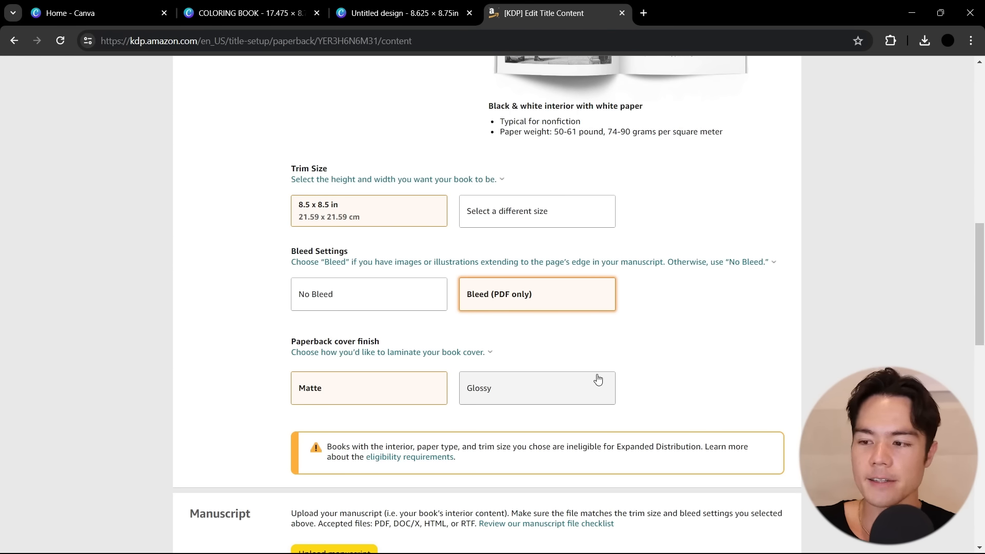
pyautogui.scroll(-4, 598, 378)
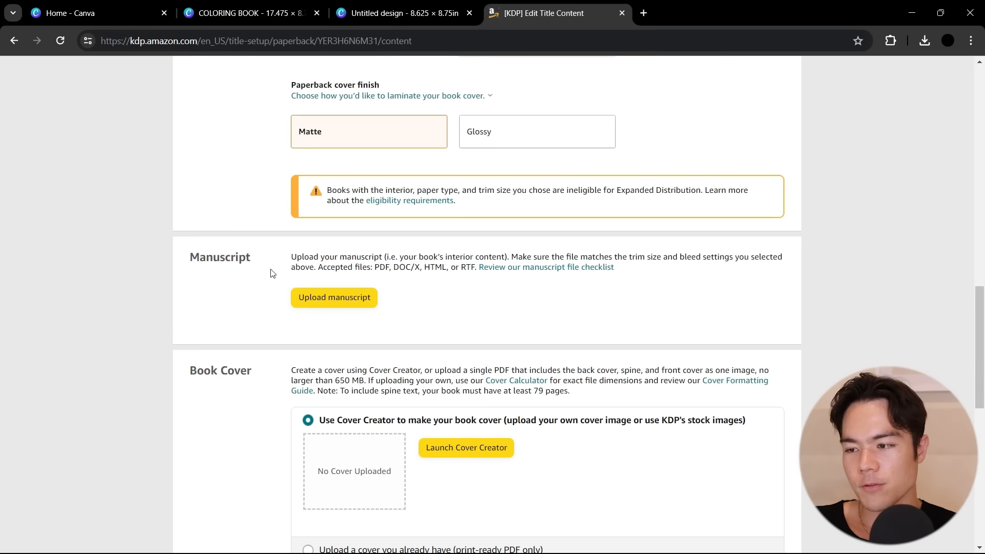
# Upload the coloring book interior PDF as the manuscript and the COLORING BOOK file as the print-ready PDF cover
pyautogui.click(348, 299)
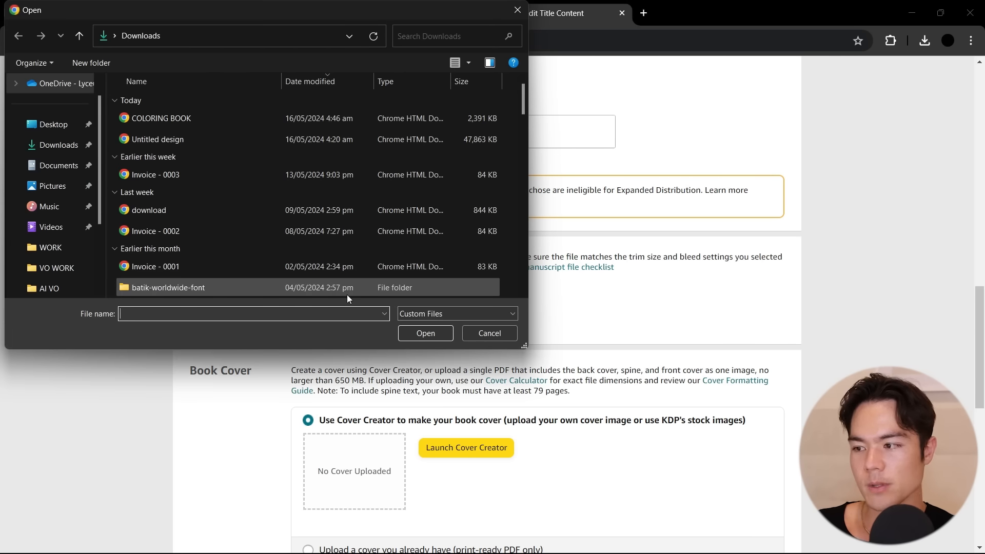
pyautogui.doubleClick(192, 138)
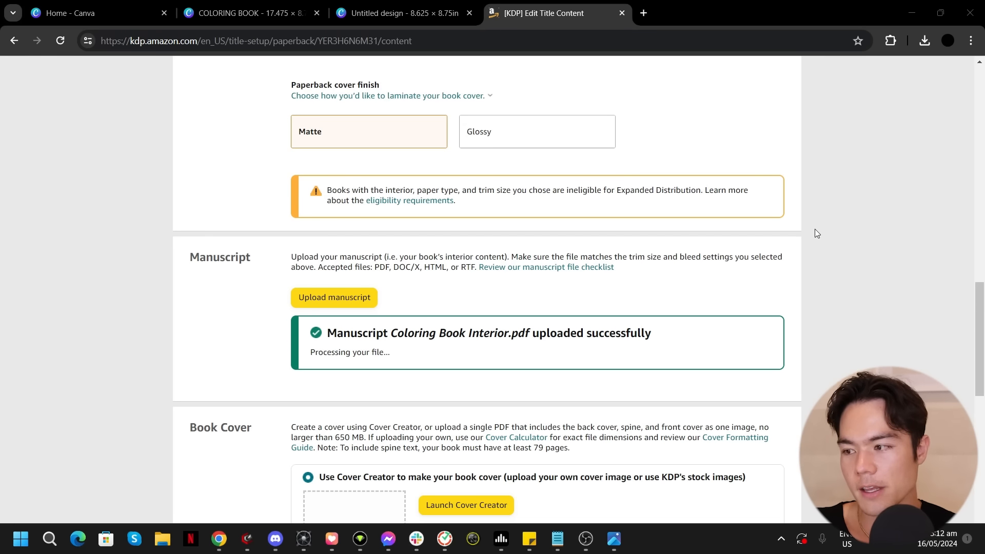
pyautogui.scroll(-5, 726, 257)
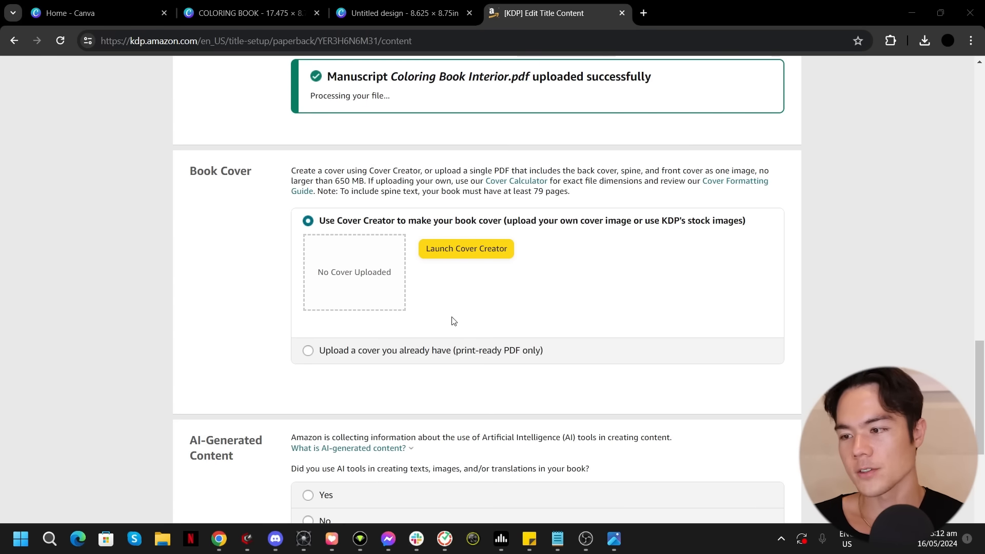
pyautogui.click(308, 351)
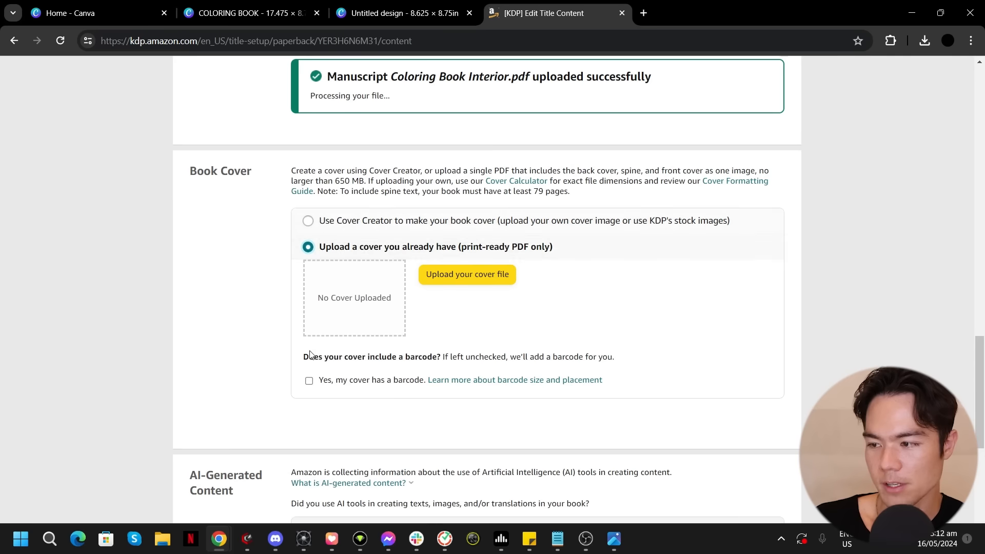
pyautogui.click(465, 274)
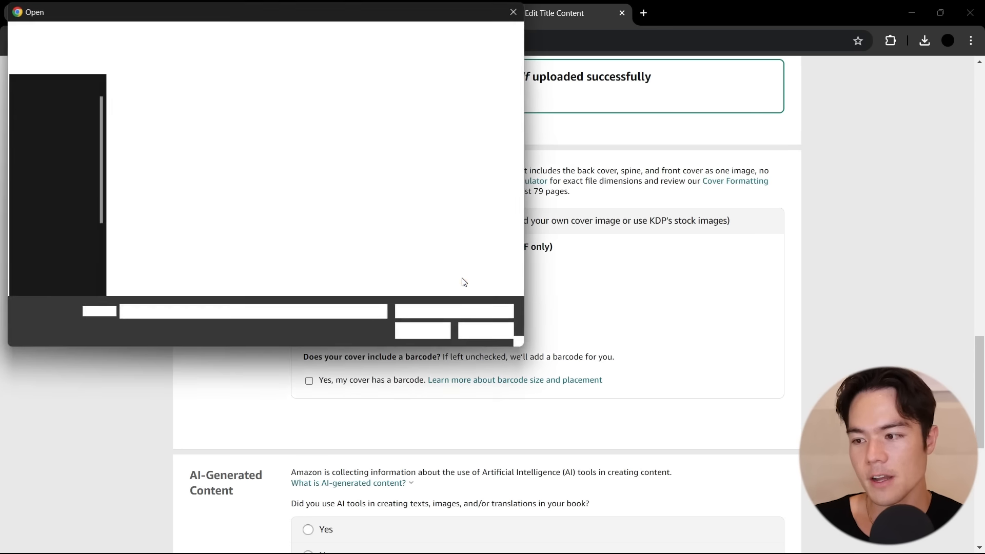
pyautogui.doubleClick(246, 119)
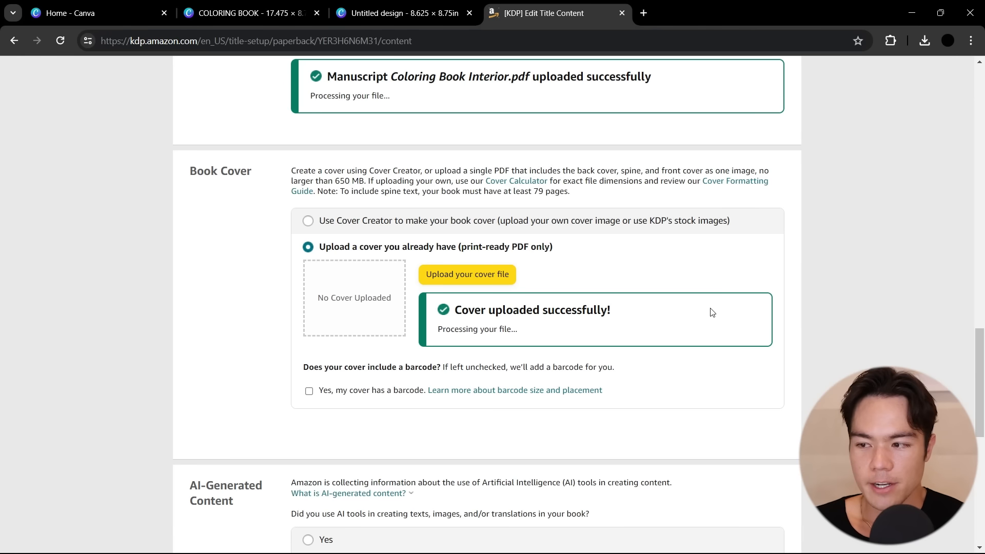
# Declare that AI tools were used in creating the book and set AI-generated texts to None
pyautogui.scroll(-5, 712, 312)
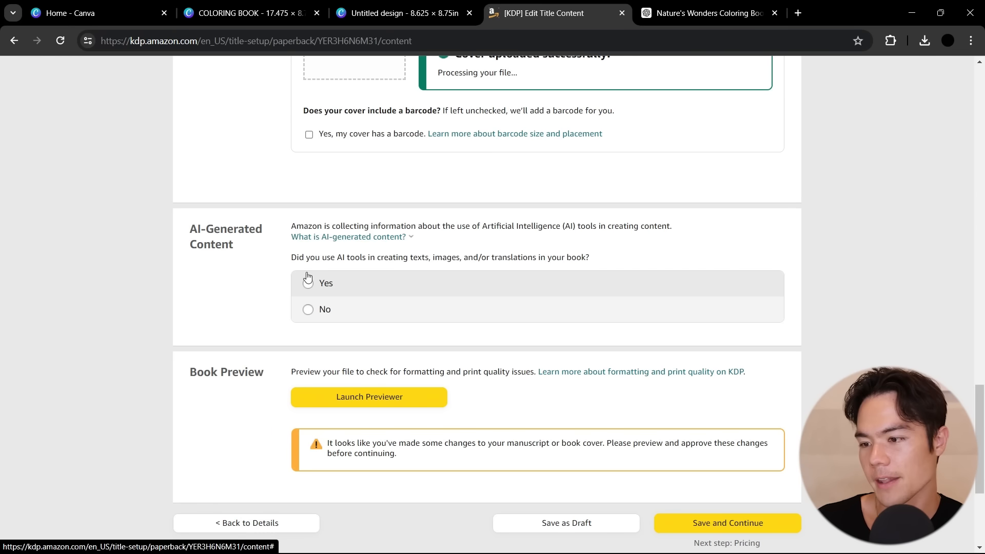
pyautogui.click(307, 281)
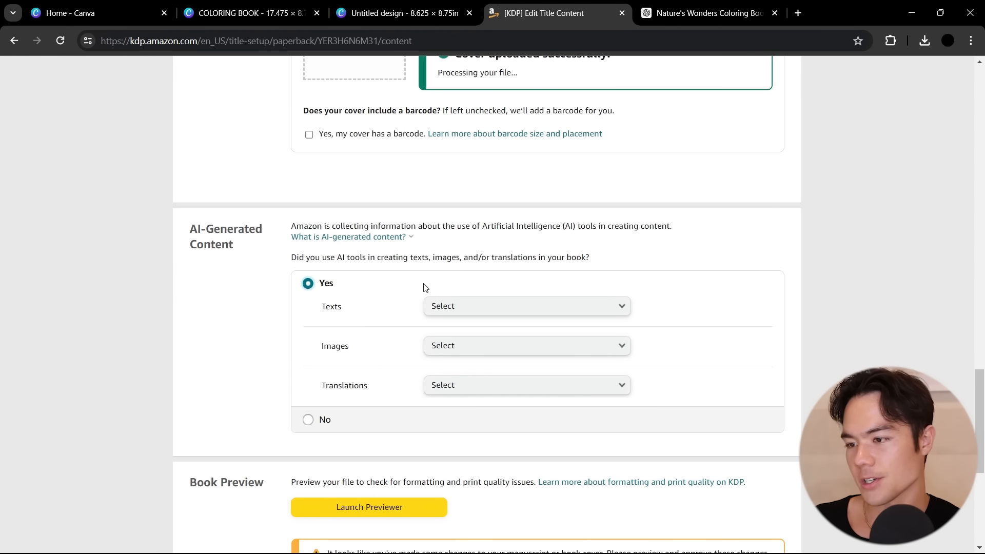
pyautogui.click(458, 307)
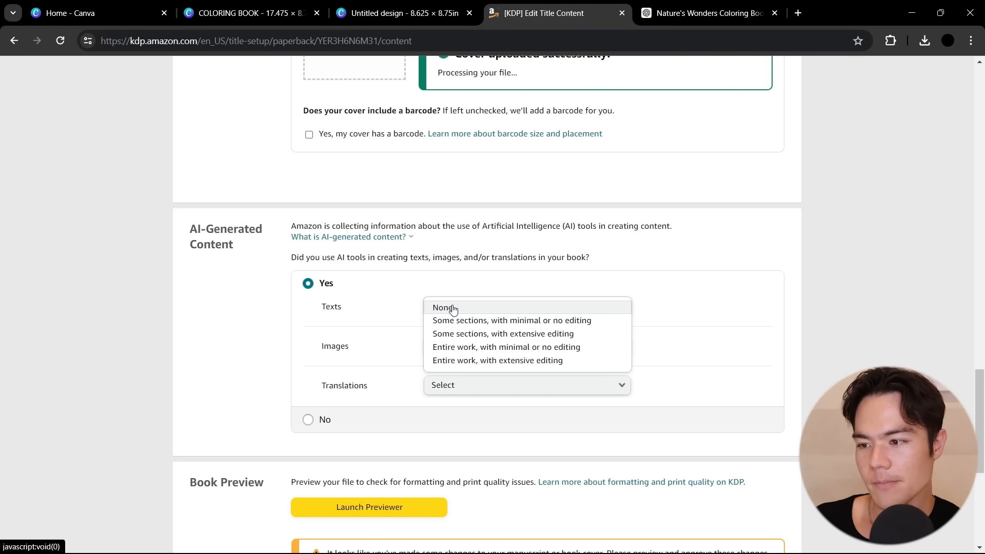
pyautogui.click(453, 308)
# Declare many AI-generated images with minimal or no editing, name "Magic Media - Canva" as the image tool, and set translations to None
pyautogui.click(451, 354)
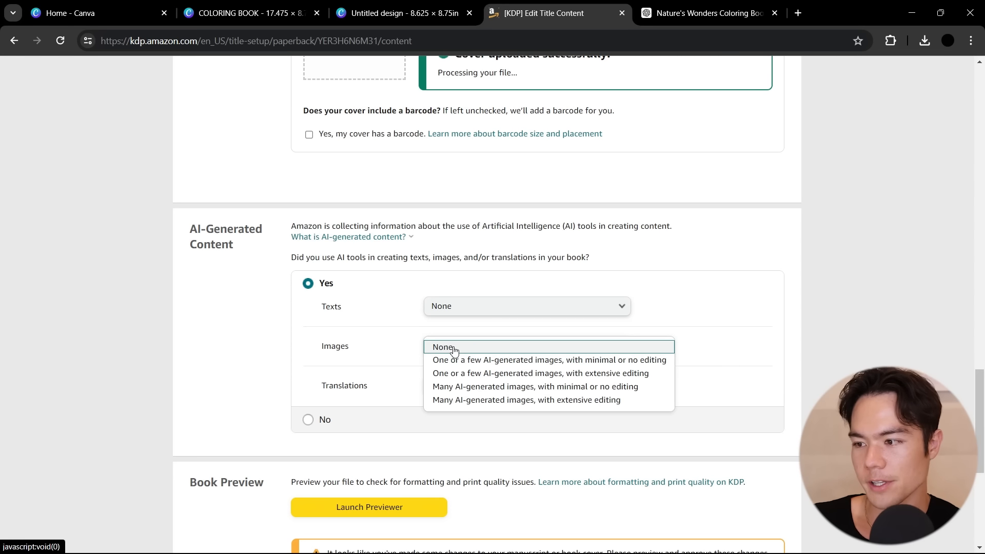
pyautogui.click(488, 391)
pyautogui.click(488, 389)
pyautogui.write('Magic Media - Canva')
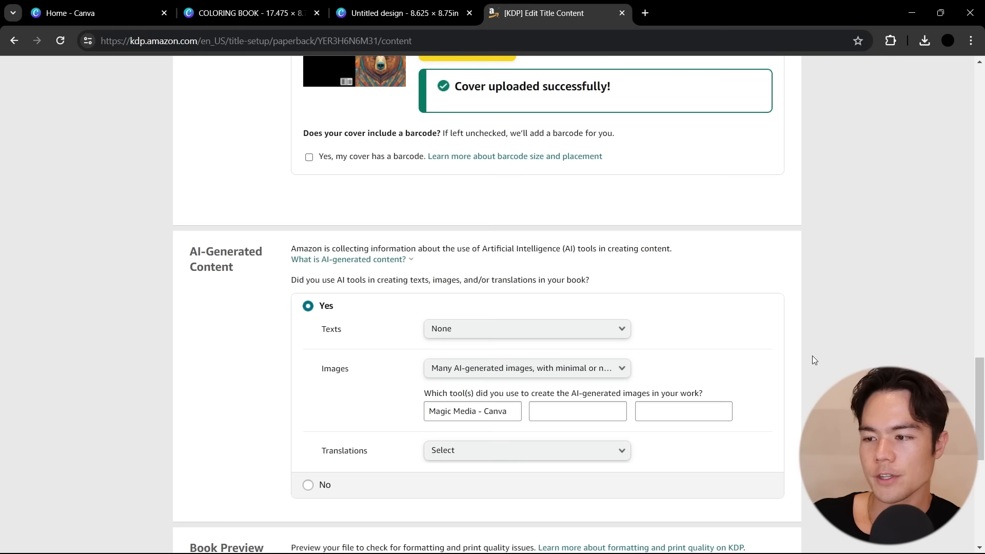
pyautogui.click(506, 455)
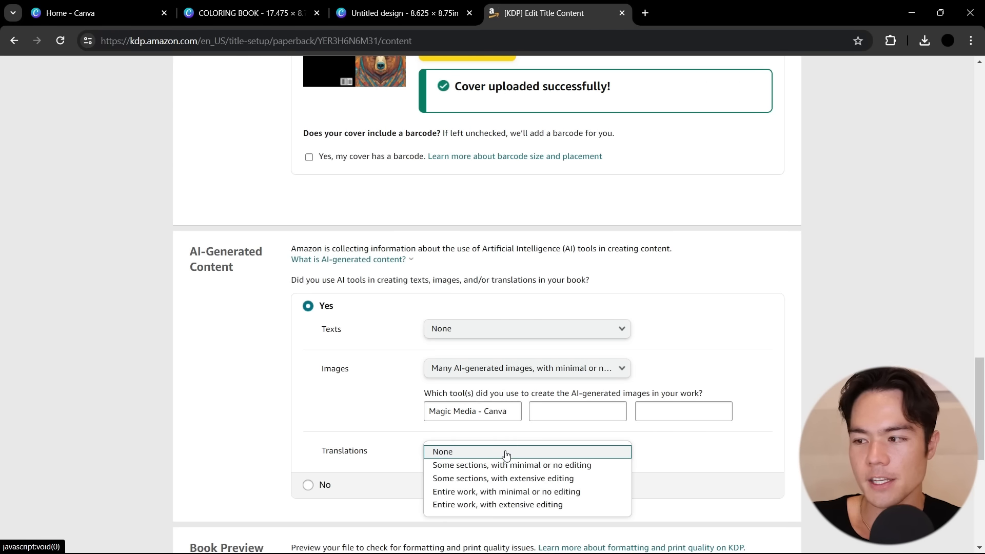
pyautogui.click(506, 452)
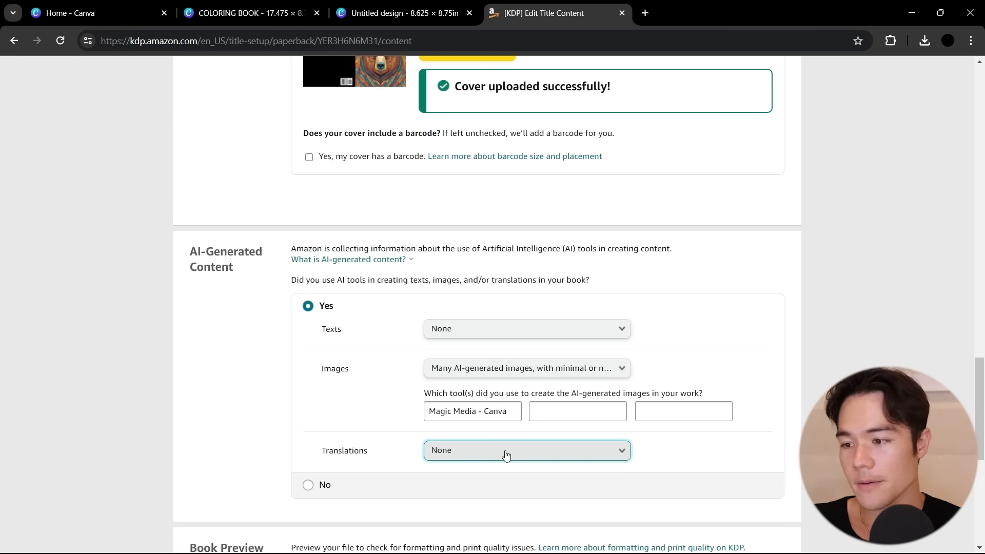
# Launch the print previewer, page through the cover and first interior spreads, and approve the book
pyautogui.scroll(-3, 505, 455)
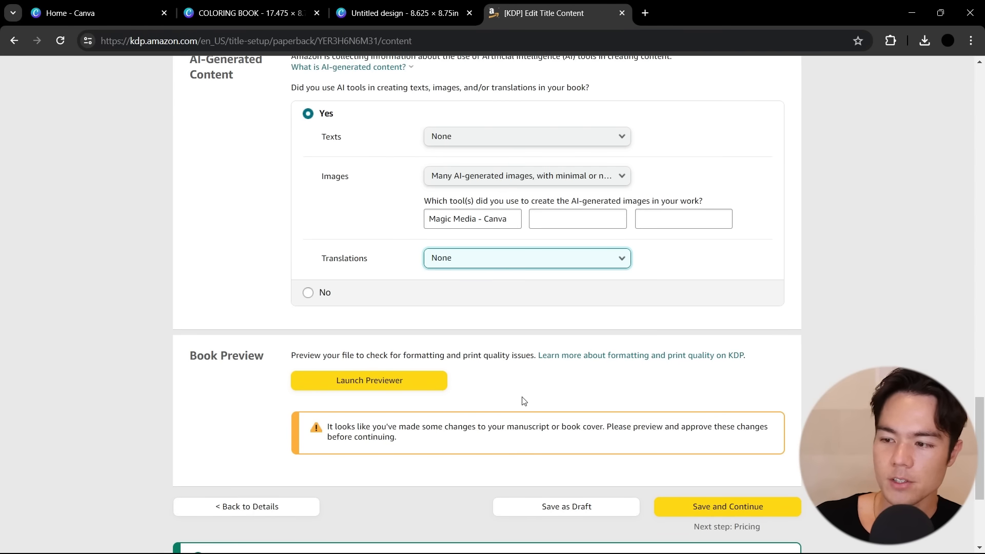
pyautogui.click(435, 380)
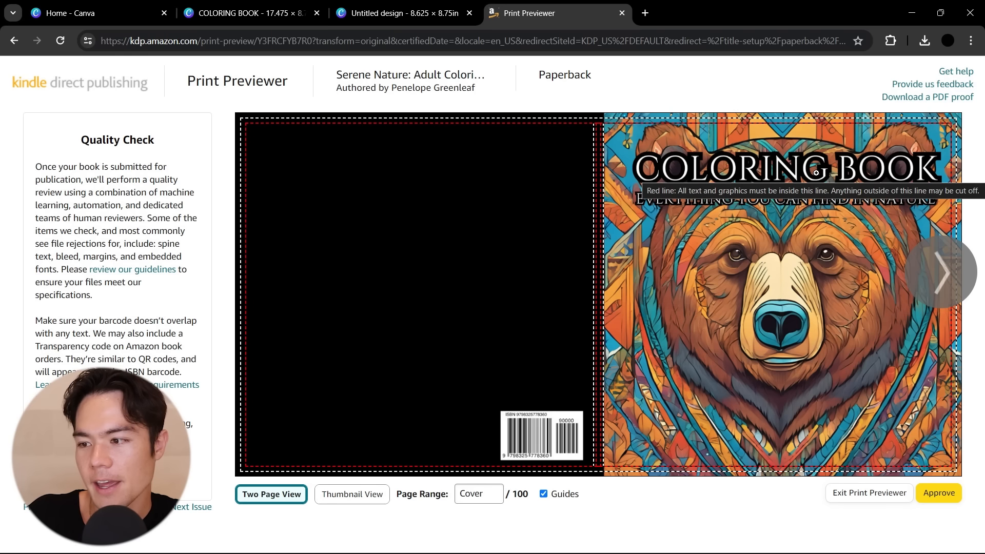
pyautogui.click(930, 284)
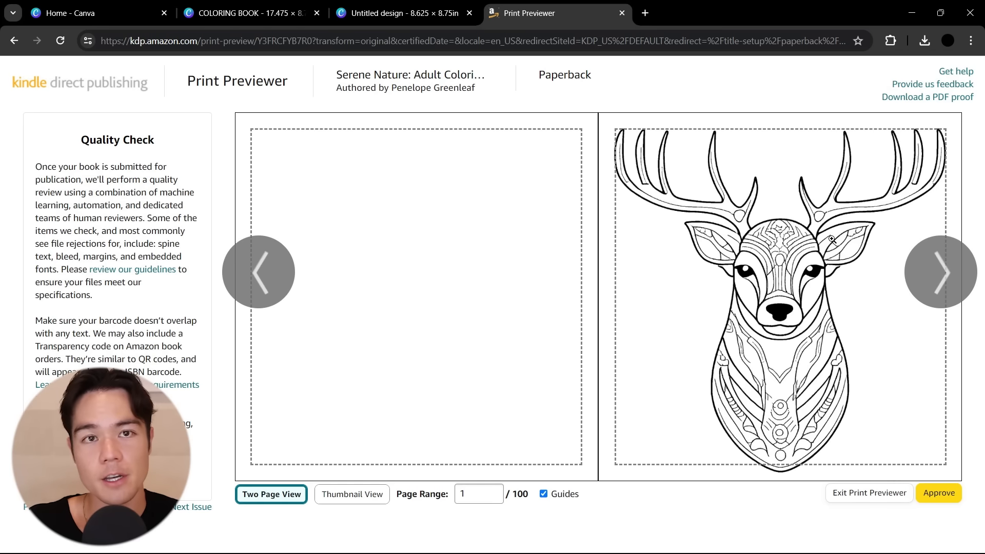
pyautogui.click(940, 285)
pyautogui.click(940, 285)
pyautogui.click(940, 285)
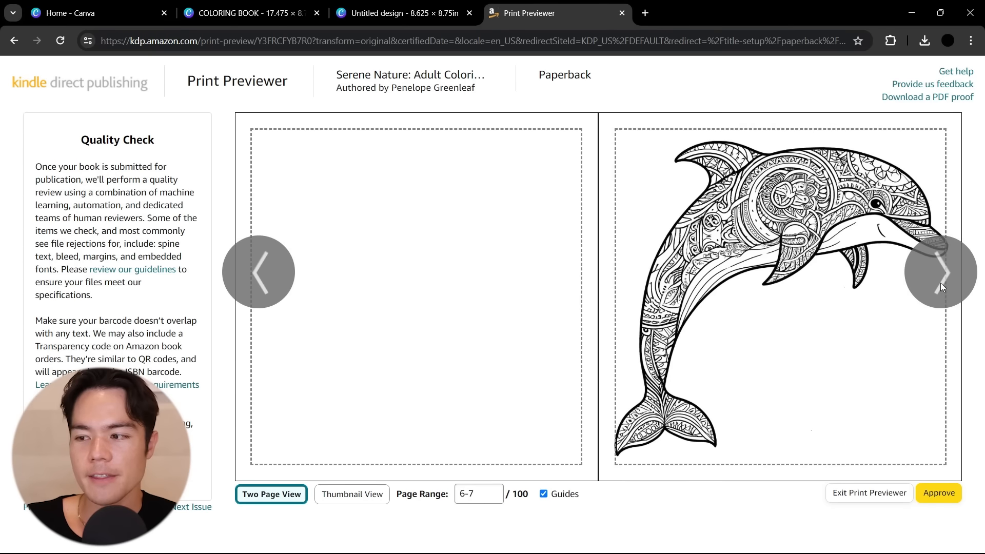
pyautogui.click(940, 285)
pyautogui.click(940, 286)
pyautogui.click(941, 495)
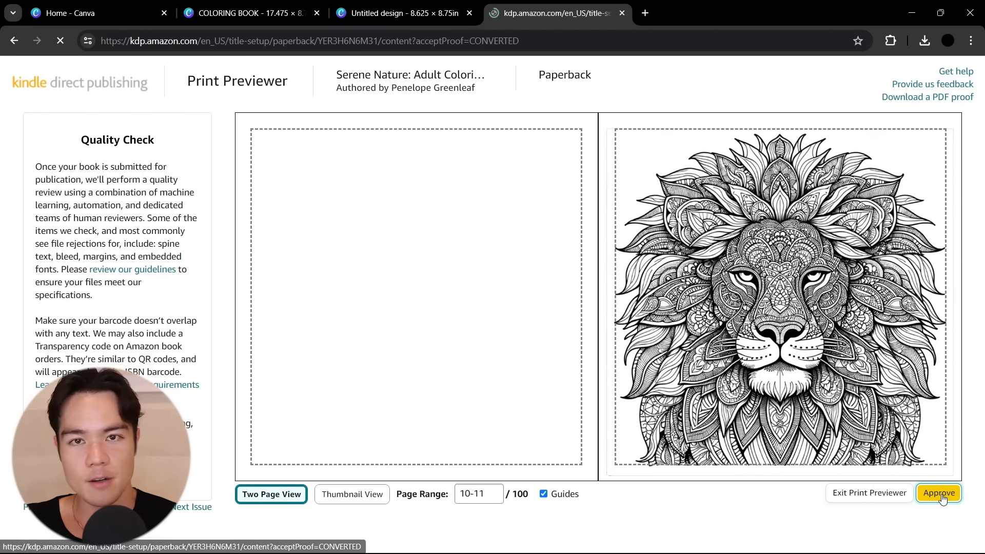
# Review the content summary's ink and paper type, bleed setting, cover finish, trim size and page count
pyautogui.scroll(-8, 796, 403)
pyautogui.scroll(-20, 798, 403)
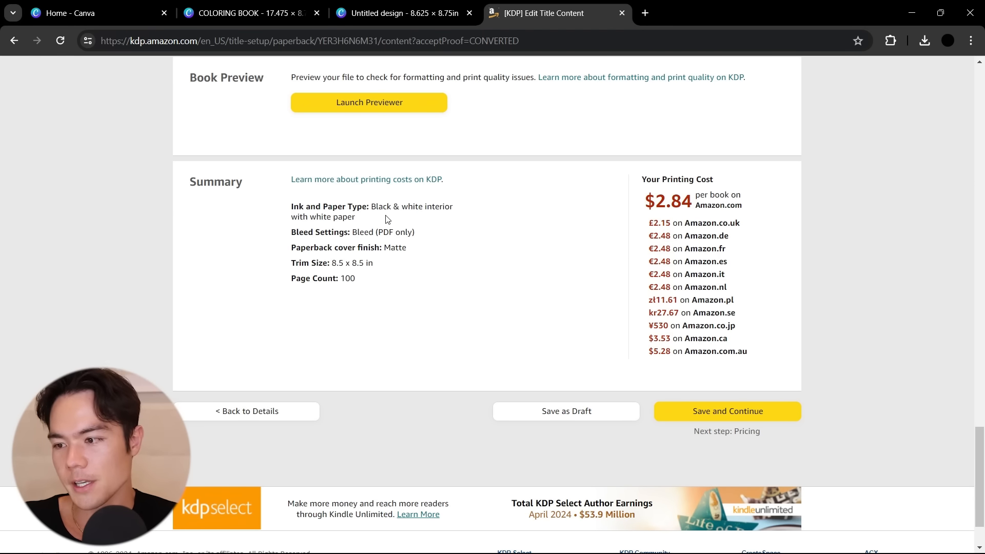
pyautogui.moveTo(316, 207)
pyautogui.mouseDown()
pyautogui.moveTo(437, 211)
pyautogui.moveTo(404, 218)
pyautogui.mouseUp()
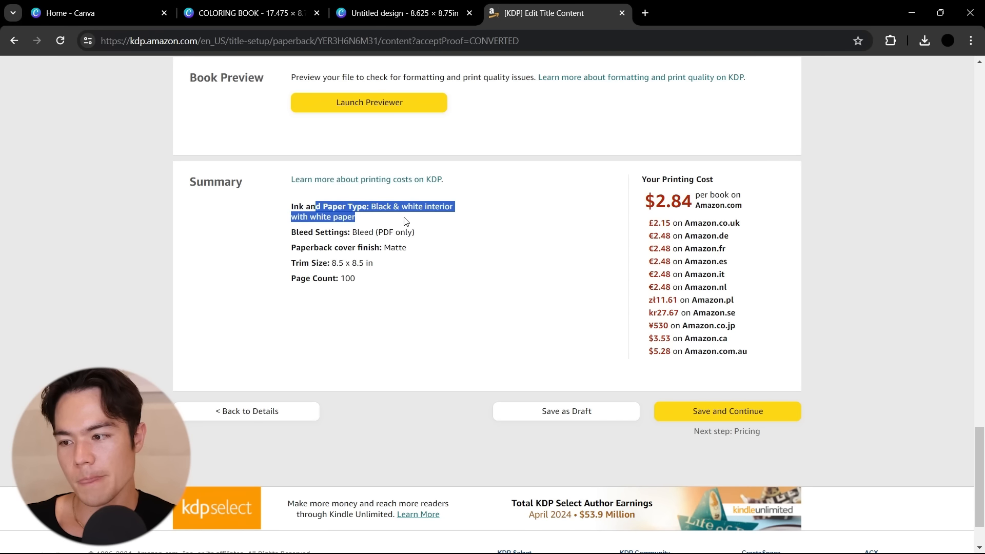
pyautogui.click(466, 230)
pyautogui.moveTo(289, 233); pyautogui.dragTo(420, 240)
pyautogui.click(420, 245)
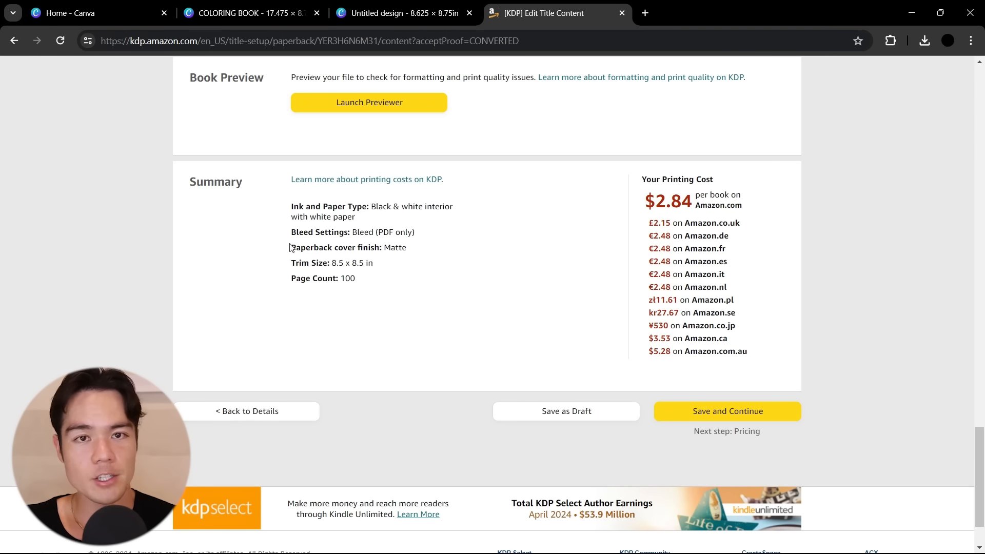
pyautogui.moveTo(291, 247); pyautogui.dragTo(415, 256)
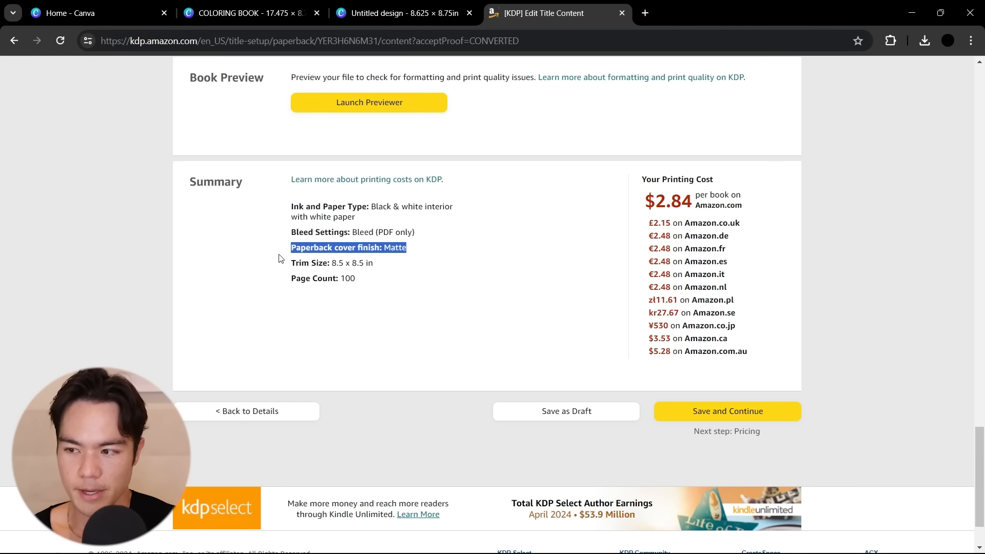
pyautogui.click(455, 294)
pyautogui.moveTo(291, 262); pyautogui.dragTo(387, 264)
pyautogui.click(388, 265)
pyautogui.moveTo(292, 278); pyautogui.dragTo(362, 281)
pyautogui.click(493, 302)
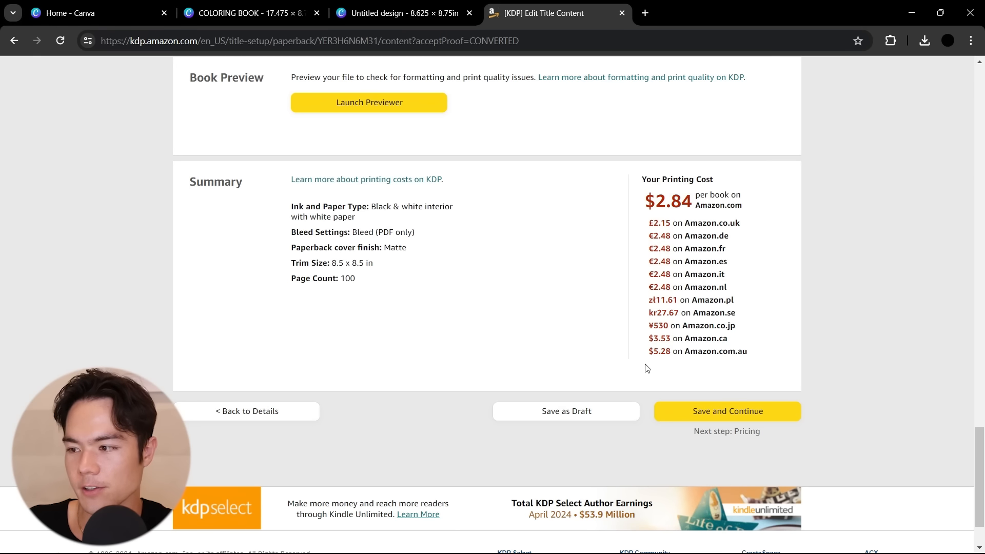
# Save the content page and continue to pricing, keeping worldwide rights and Amazon.com as the primary marketplace
pyautogui.click(737, 409)
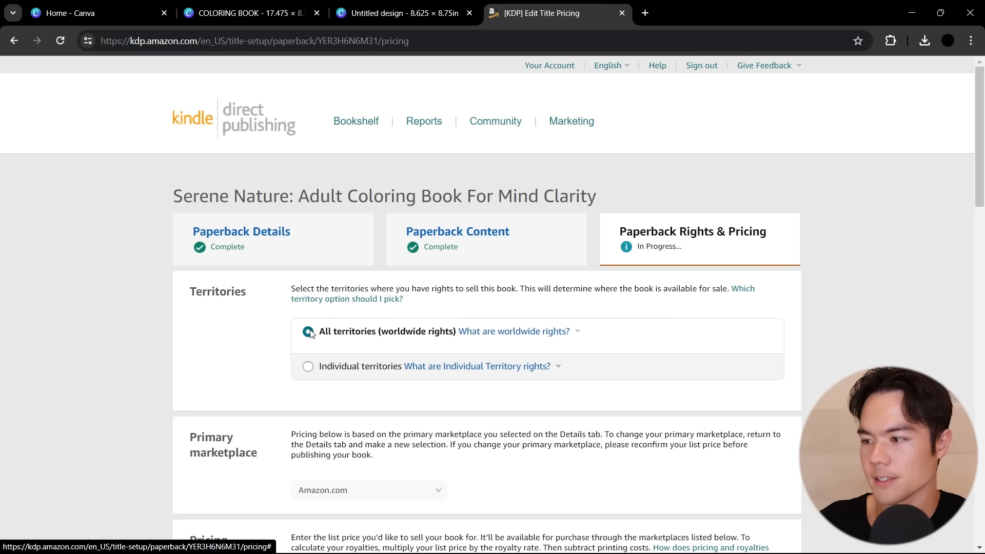
pyautogui.scroll(-2, 310, 333)
pyautogui.scroll(-1, 321, 370)
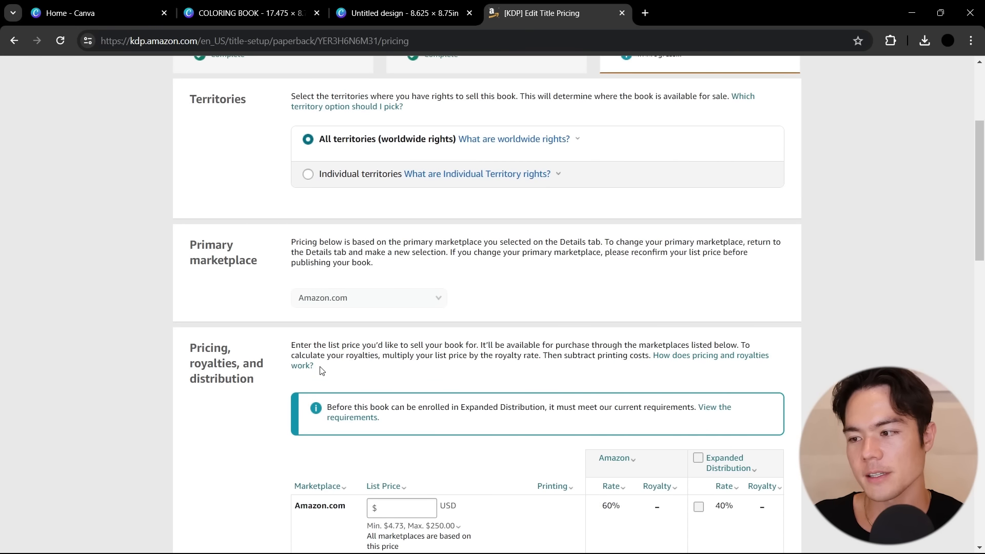
pyautogui.scroll(-1, 297, 340)
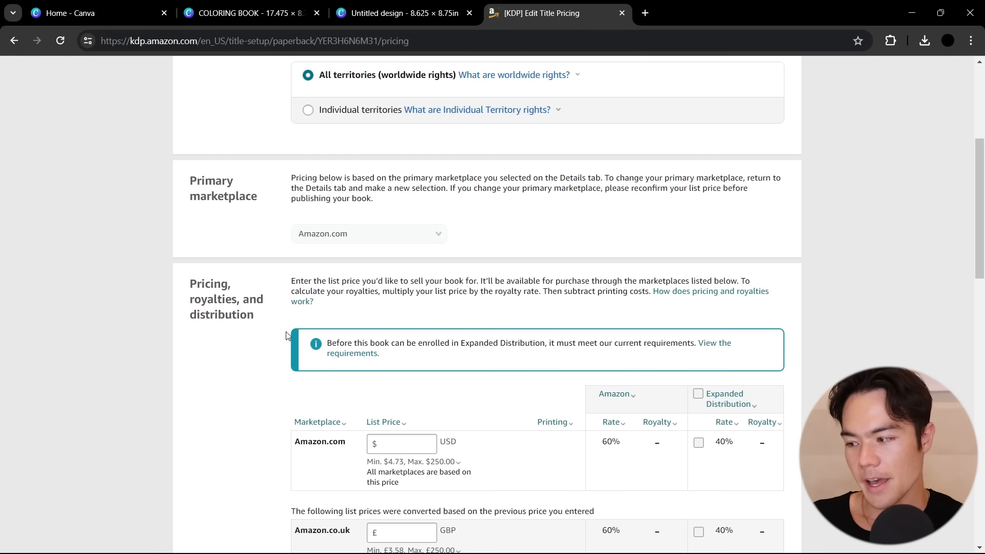
# Set the Amazon.com list price to 6.99 USD and check the printing costs and royalties across the marketplaces
pyautogui.scroll(-3, 286, 335)
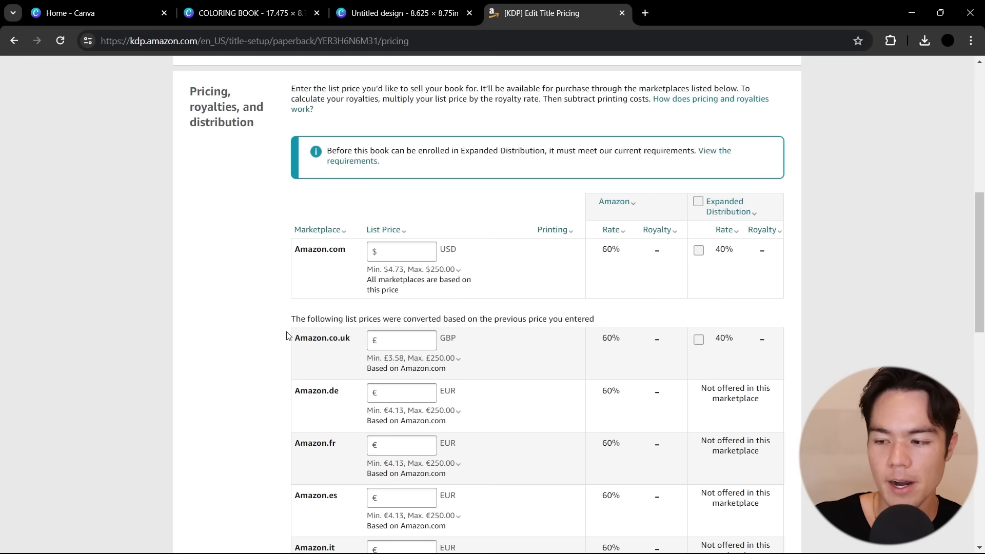
pyautogui.click(407, 251)
pyautogui.write('6.99')
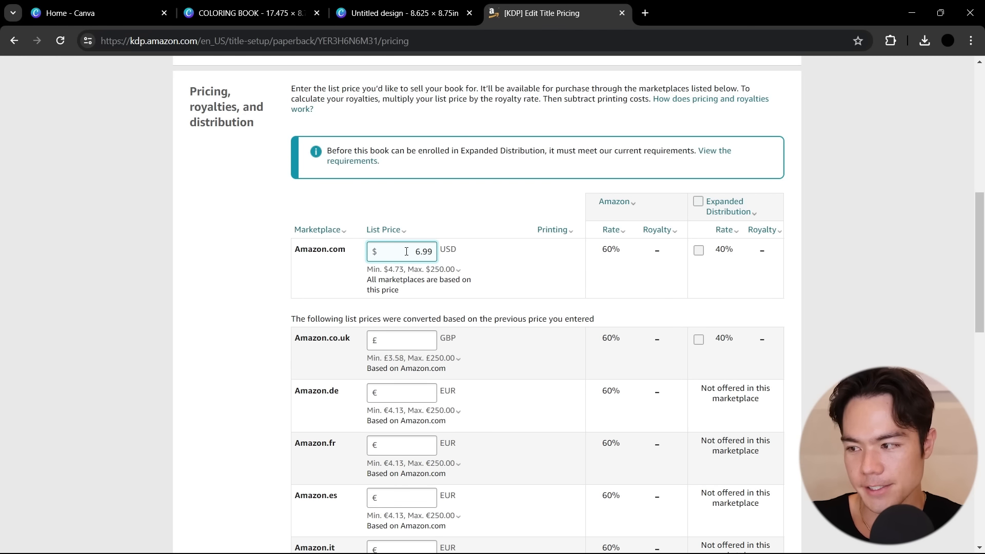
pyautogui.click(495, 209)
pyautogui.moveTo(541, 250); pyautogui.dragTo(559, 248)
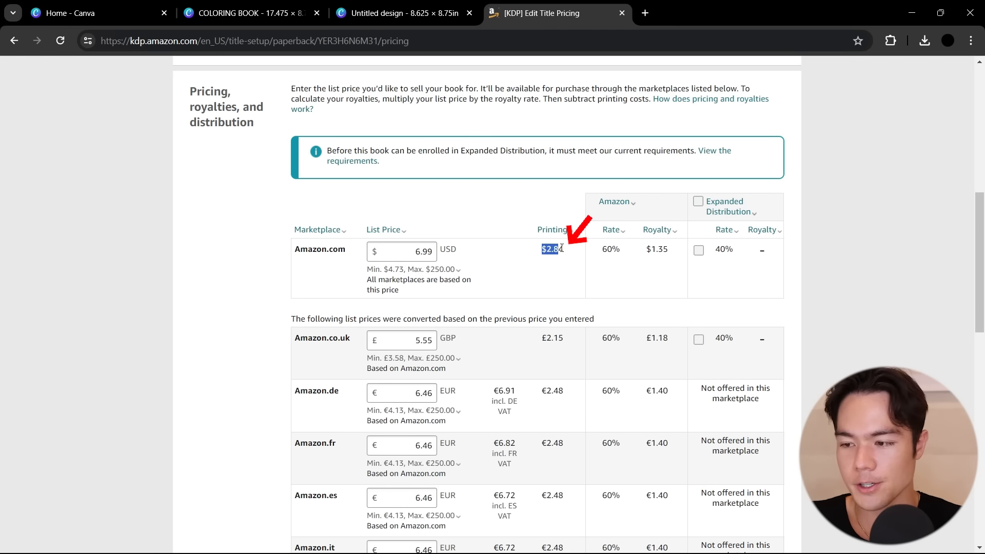
pyautogui.scroll(-3, 559, 248)
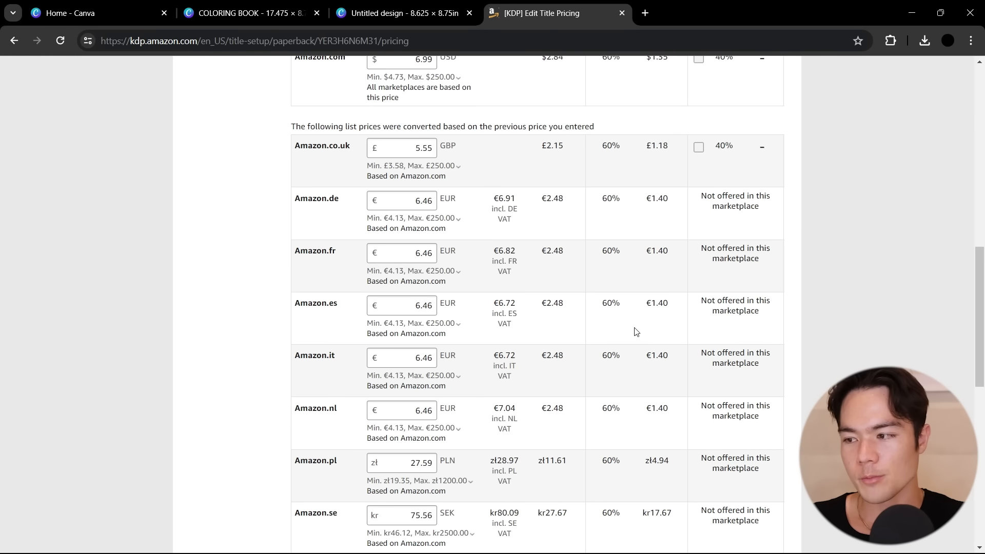
pyautogui.scroll(-1, 649, 437)
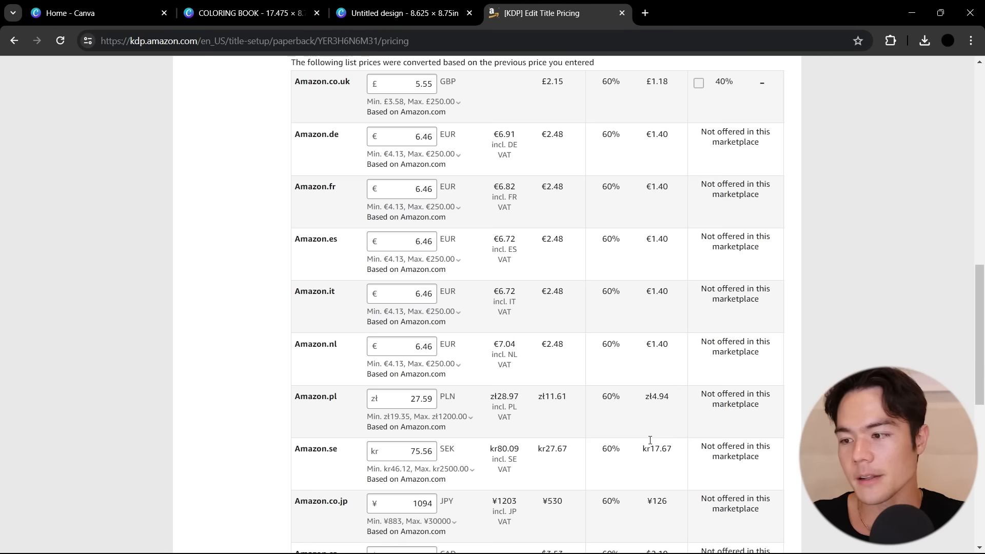
# Save the pricing changes while opening the proof copy request page, and return to pricing without submitting a request
pyautogui.scroll(-5, 649, 440)
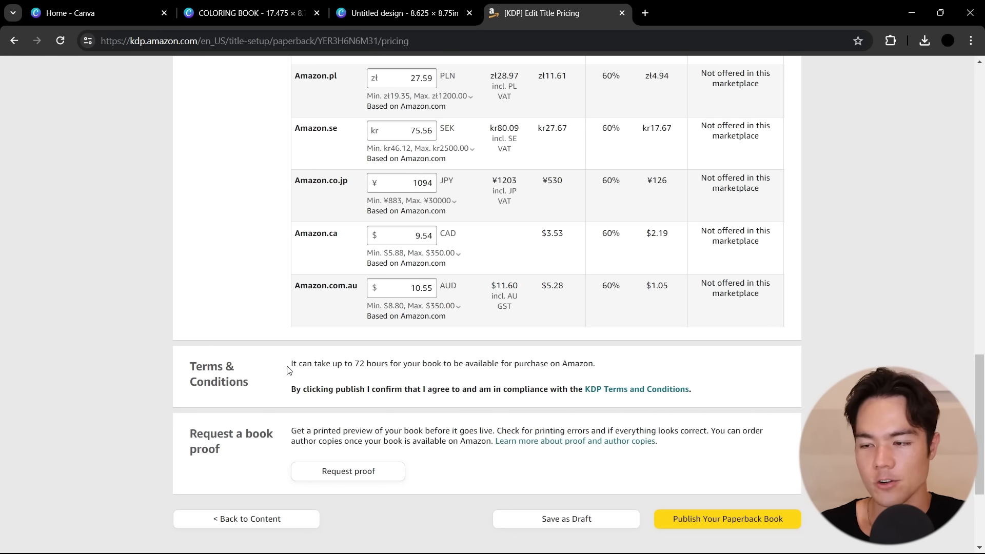
pyautogui.scroll(-1, 289, 370)
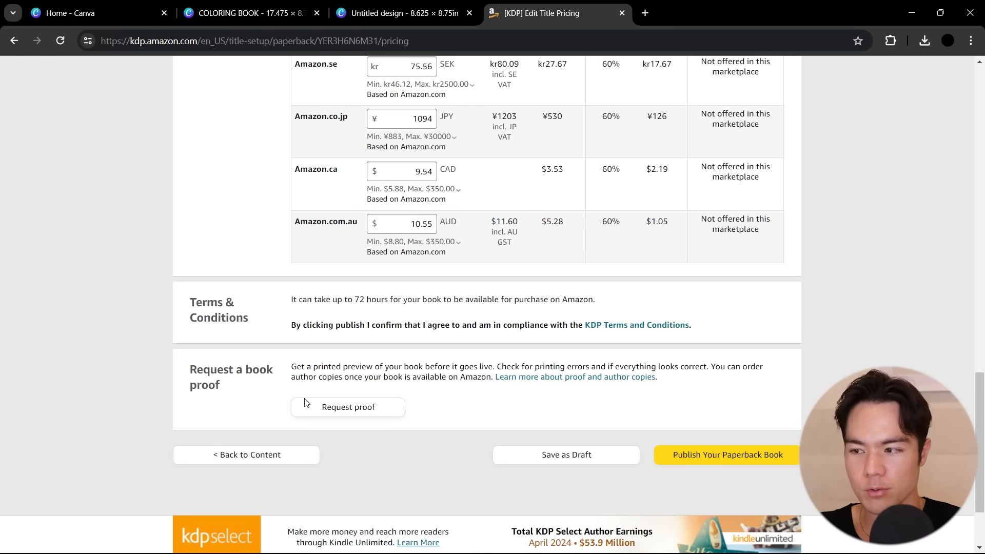
pyautogui.click(340, 409)
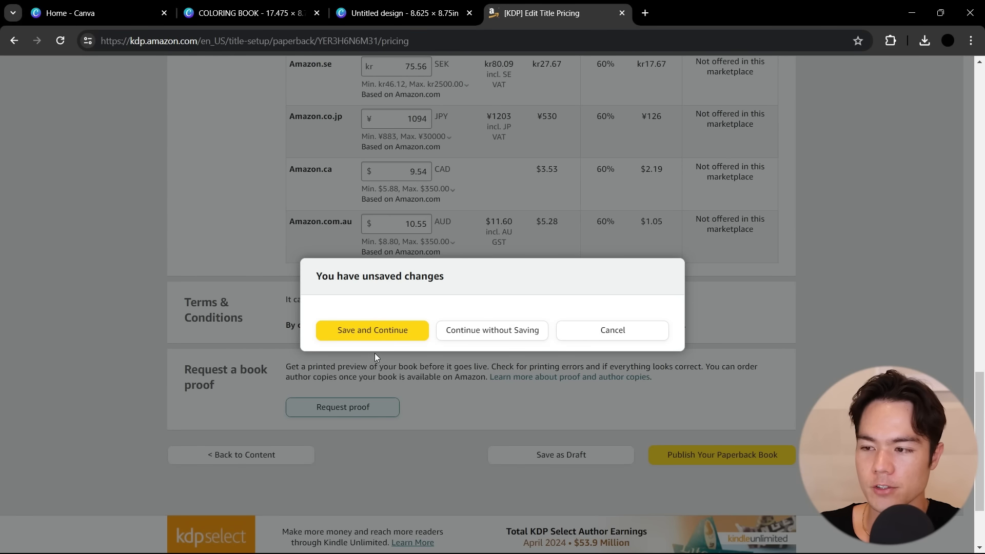
pyautogui.click(374, 331)
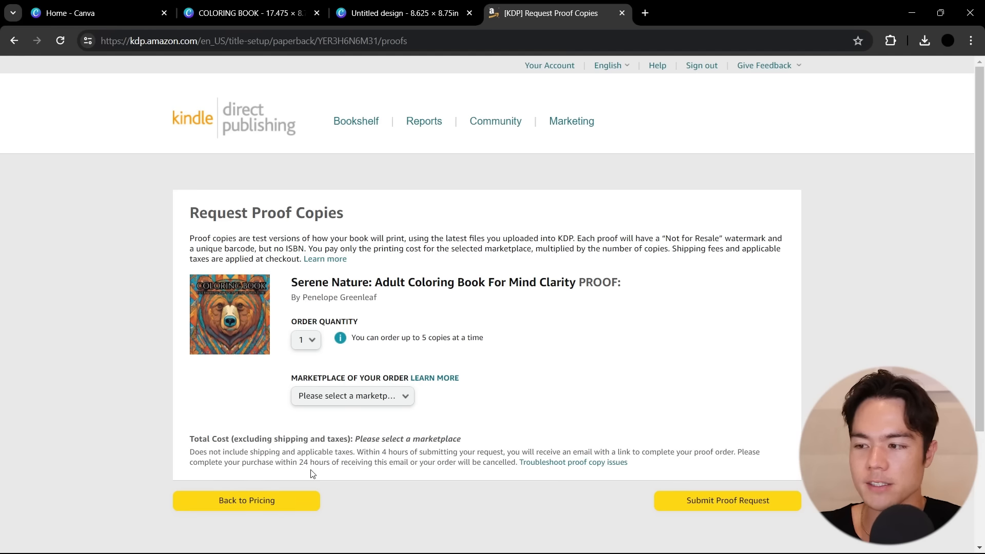
pyautogui.click(279, 500)
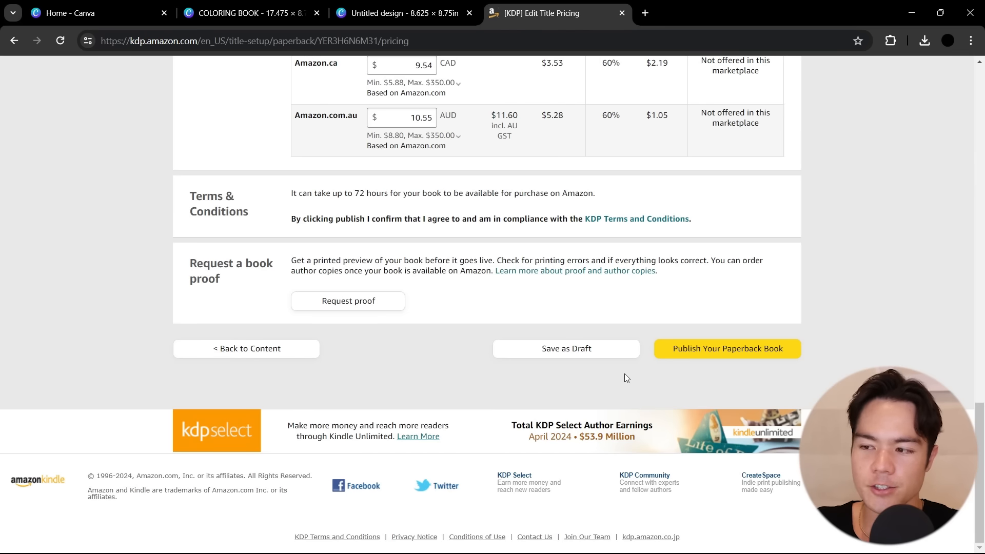